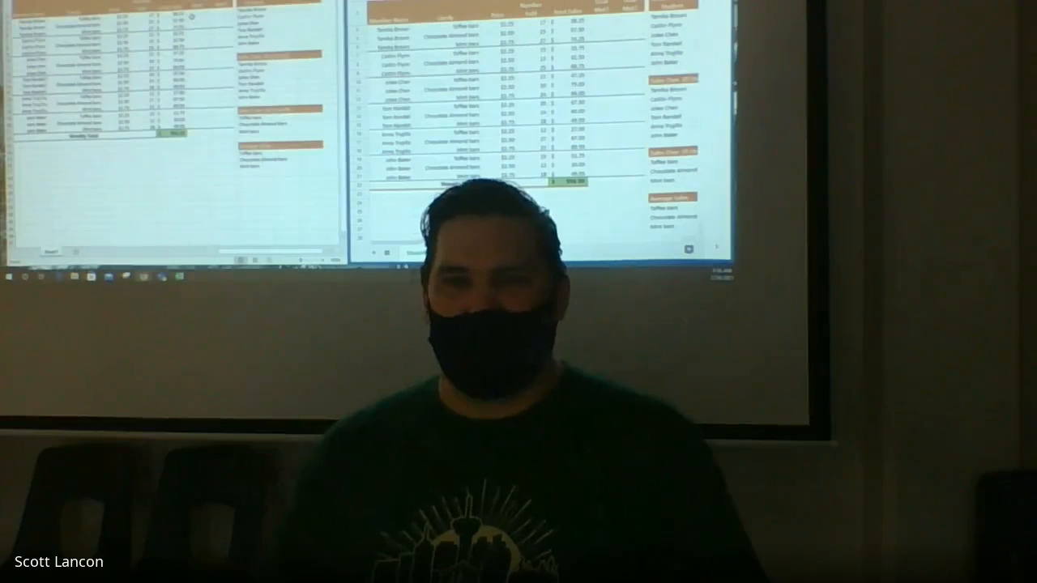
{"action": "left_click_drag", "start_coordinate": [180, 16], "coordinate": [185, 125]}
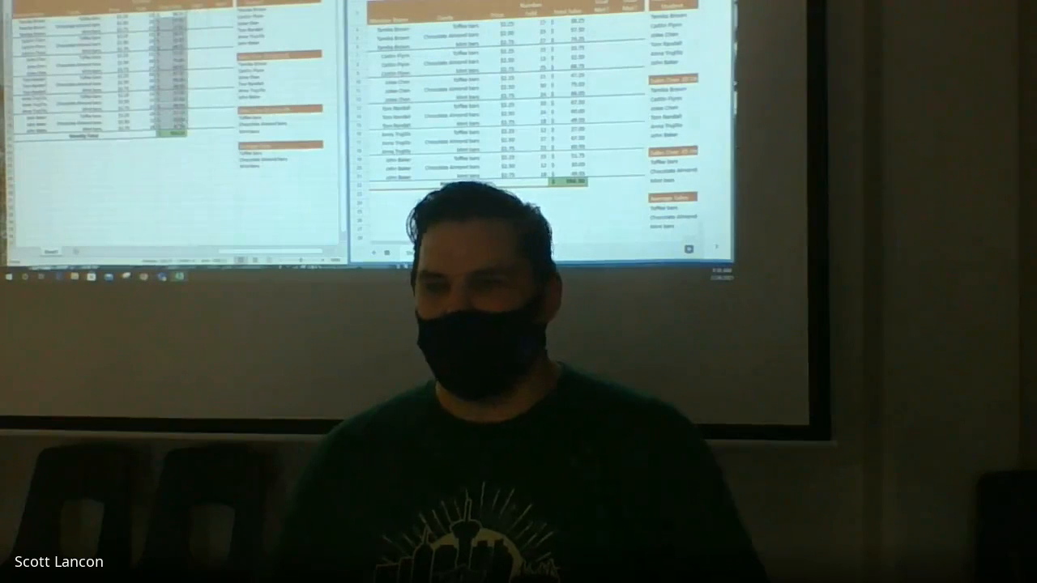
{"action": "left_click", "coordinate": [573, 22]}
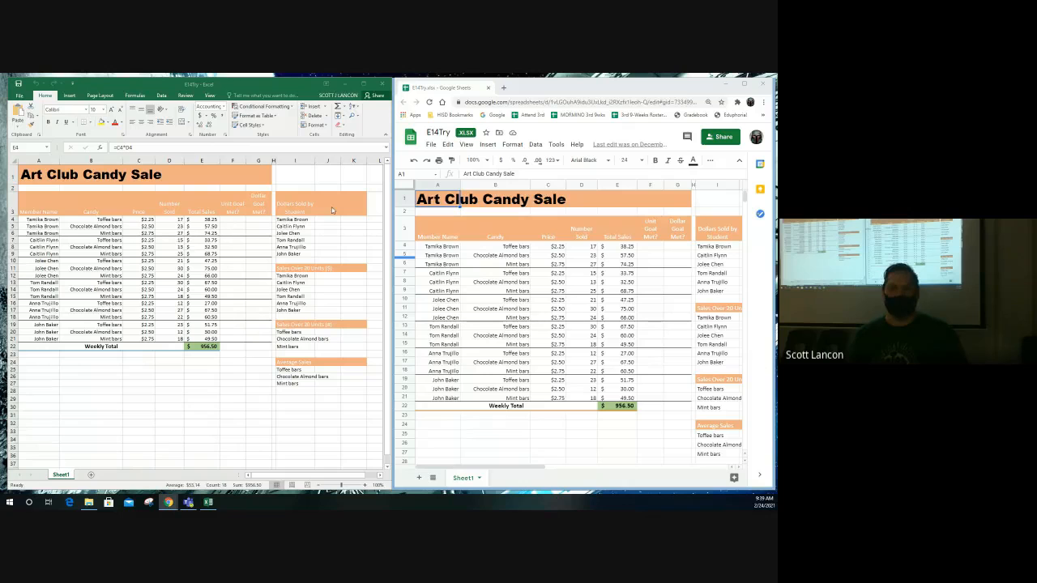
- Examine the Total Sales formulas and the Unit Goal Met? and Dollar Goal Met? columns of the candy sale sheet in both programs
{"action": "scroll", "coordinate": [187, 259], "scroll_direction": "up", "scroll_amount": 2, "text": "ctrl"}
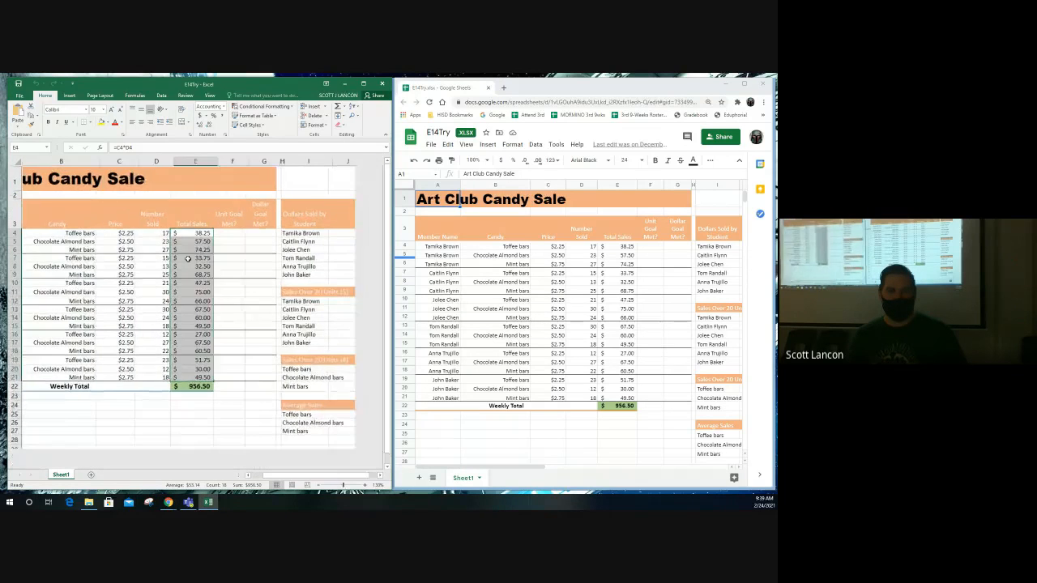
{"action": "scroll", "coordinate": [188, 259], "scroll_direction": "up", "scroll_amount": 1, "text": "ctrl"}
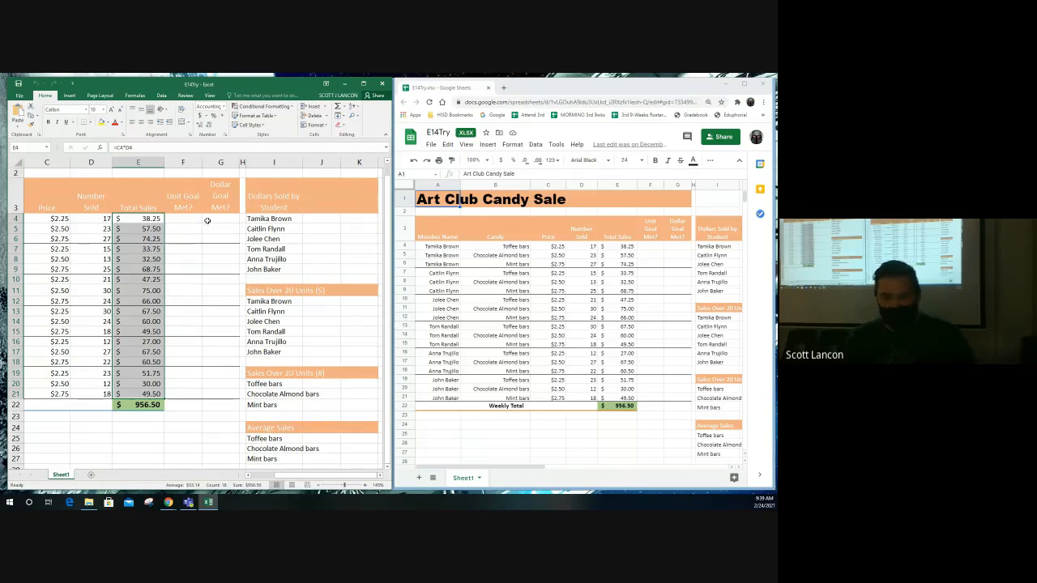
{"action": "left_click_drag", "start_coordinate": [340, 476], "coordinate": [306, 478]}
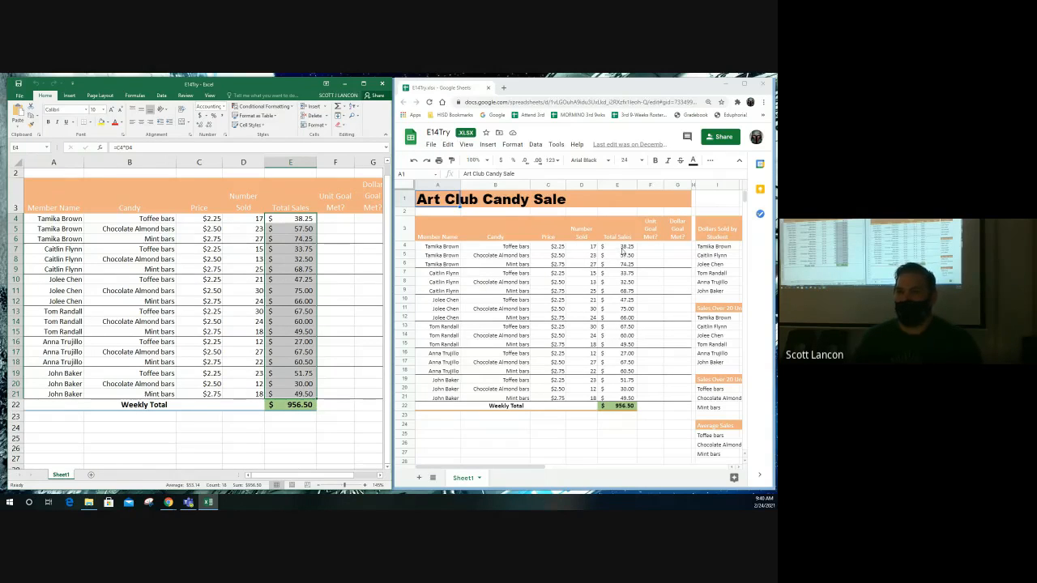
{"action": "left_click", "coordinate": [629, 257]}
{"action": "left_click", "coordinate": [626, 264]}
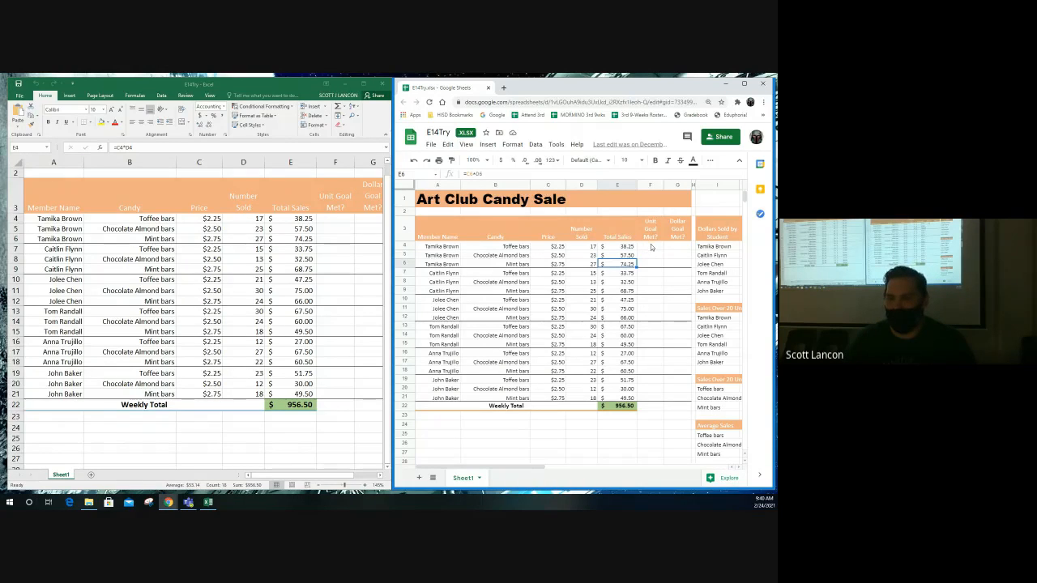
{"action": "left_click", "coordinate": [652, 246]}
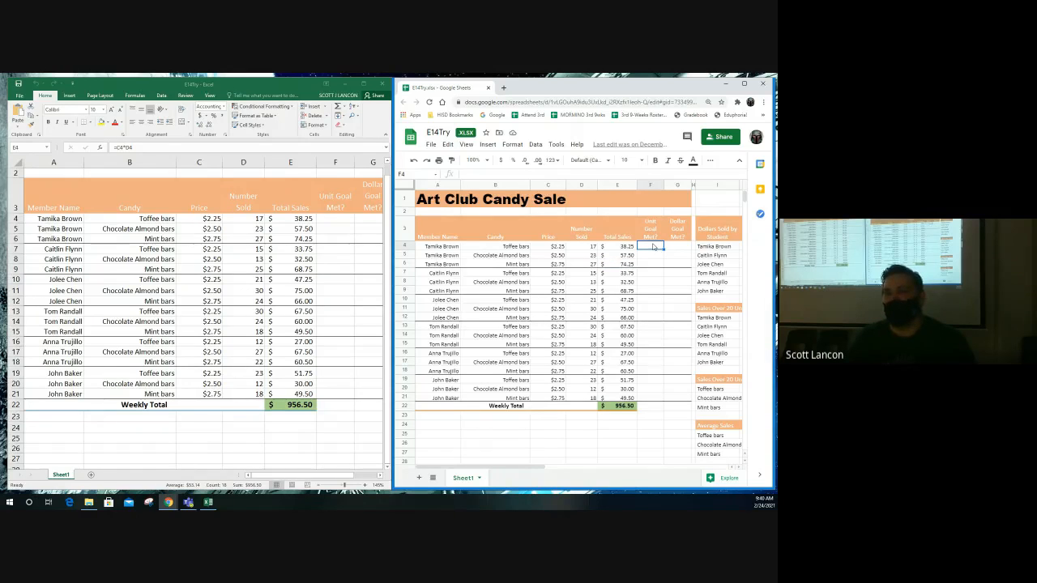
{"action": "left_click", "coordinate": [677, 247]}
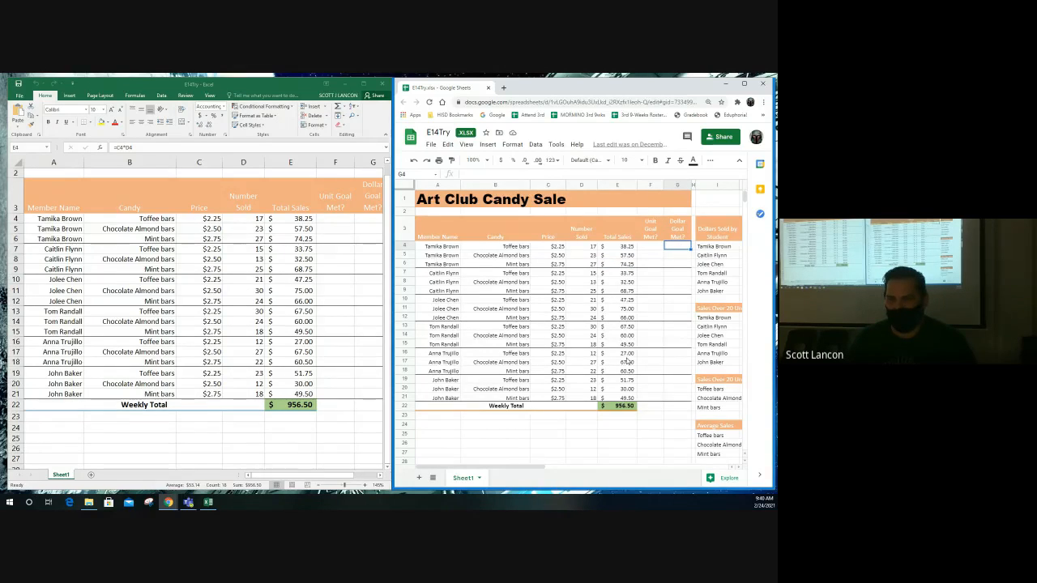
{"action": "scroll", "coordinate": [628, 366], "scroll_direction": "down", "scroll_amount": 2}
{"action": "scroll", "coordinate": [628, 365], "scroll_direction": "up", "scroll_amount": 2}
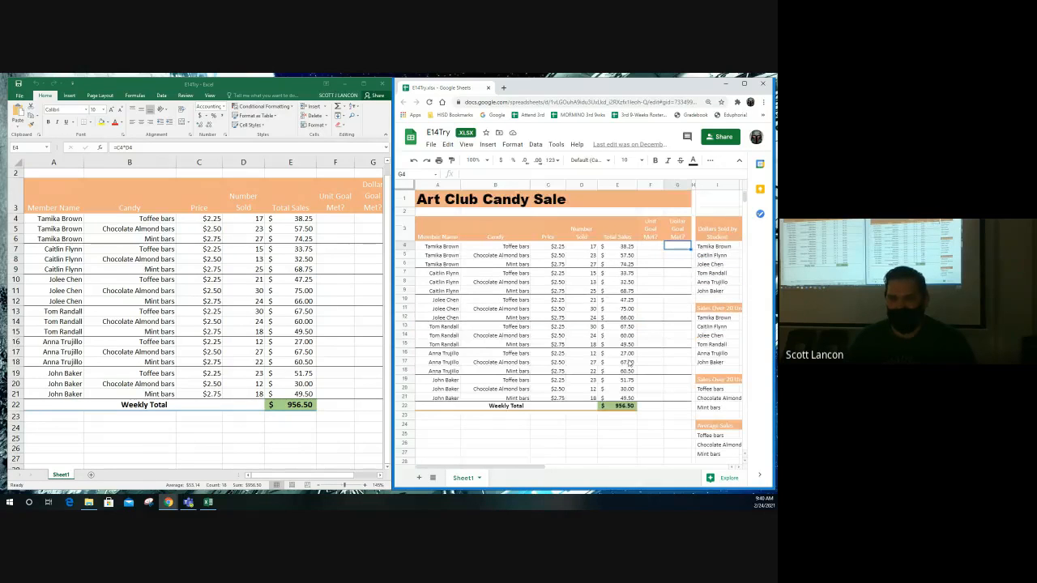
- In Excel, select the first Unit Goal Met? cell, F4, and widen the window to show the columns through J
{"action": "left_click", "coordinate": [332, 217]}
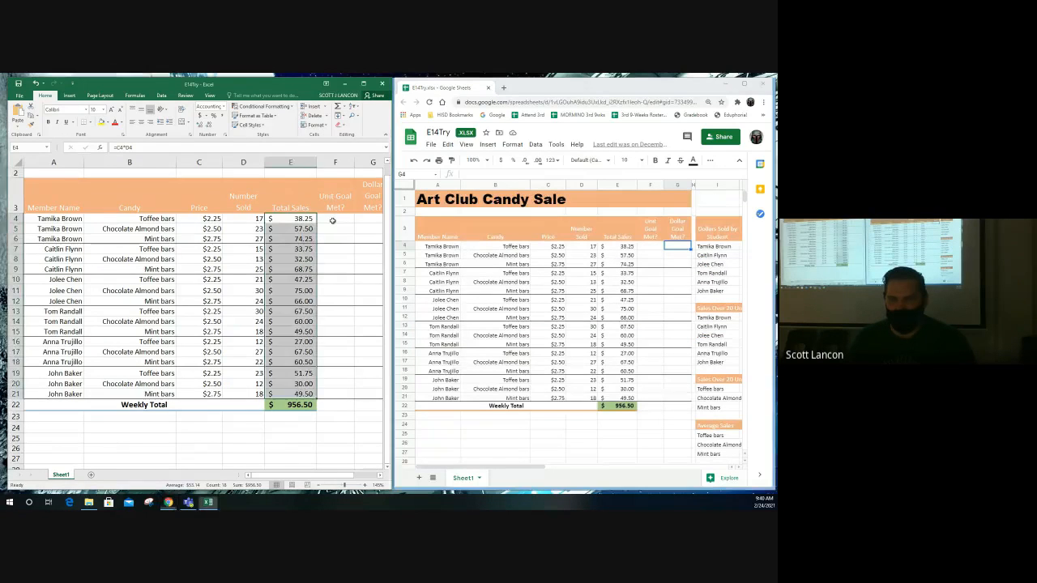
{"action": "left_click", "coordinate": [332, 220]}
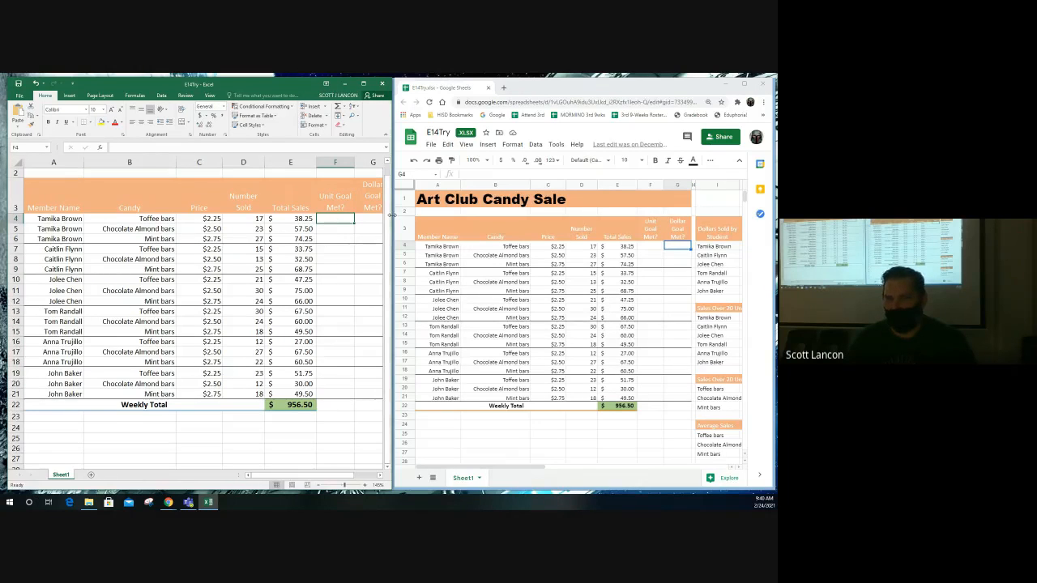
{"action": "left_click_drag", "start_coordinate": [392, 215], "coordinate": [507, 215]}
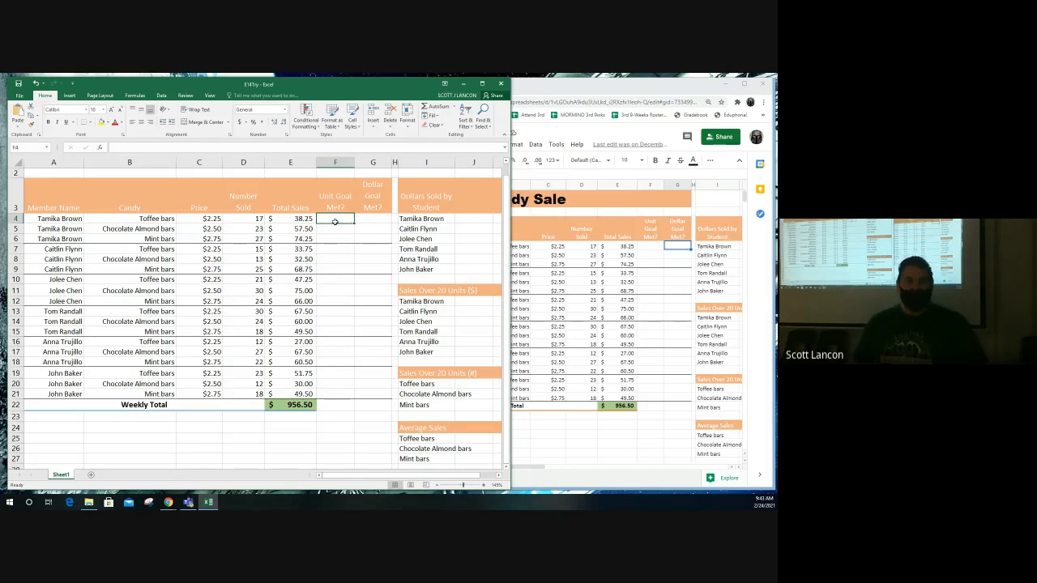
{"action": "left_click", "coordinate": [141, 96]}
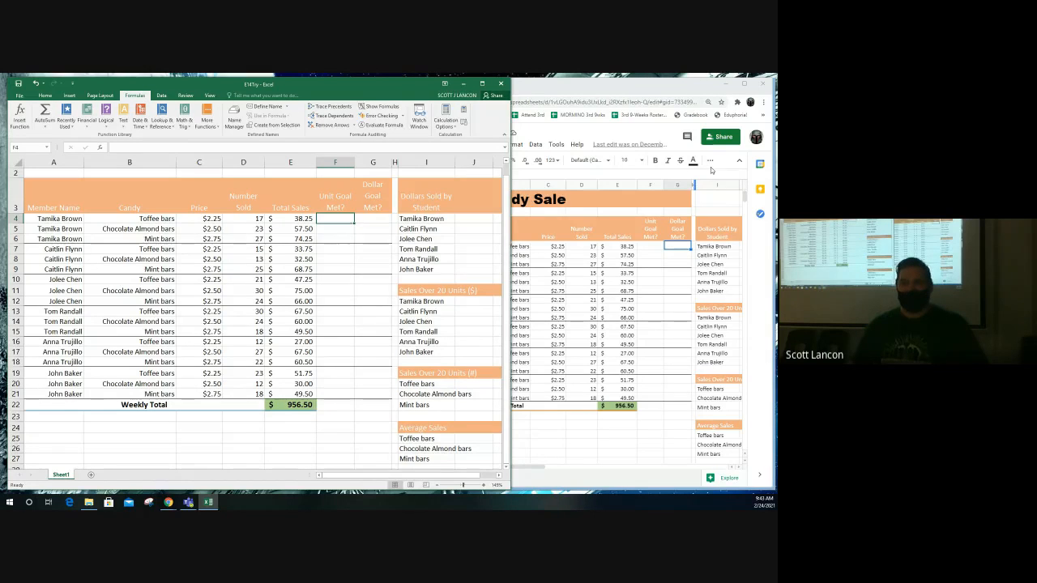
- Switch to Google Sheets and look through the available function categories, including the logical functions
{"action": "left_click", "coordinate": [712, 162]}
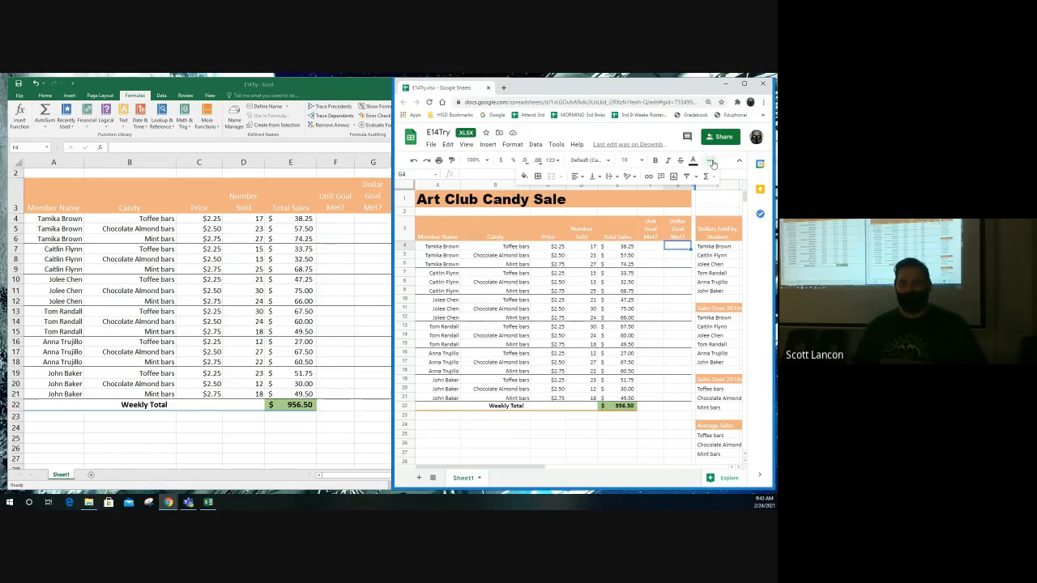
{"action": "left_click", "coordinate": [712, 164]}
{"action": "left_click", "coordinate": [711, 164]}
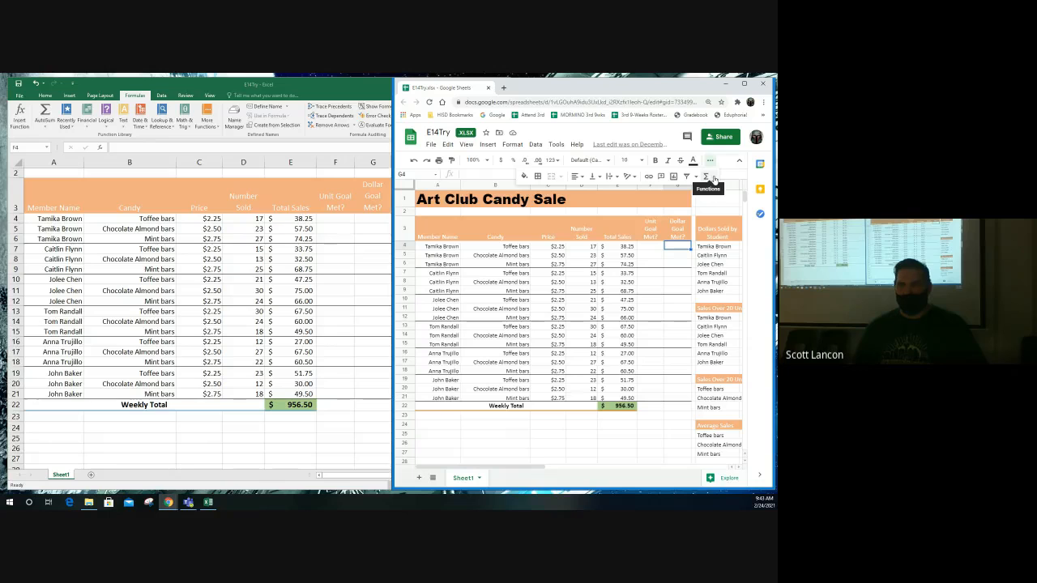
{"action": "left_click", "coordinate": [712, 177]}
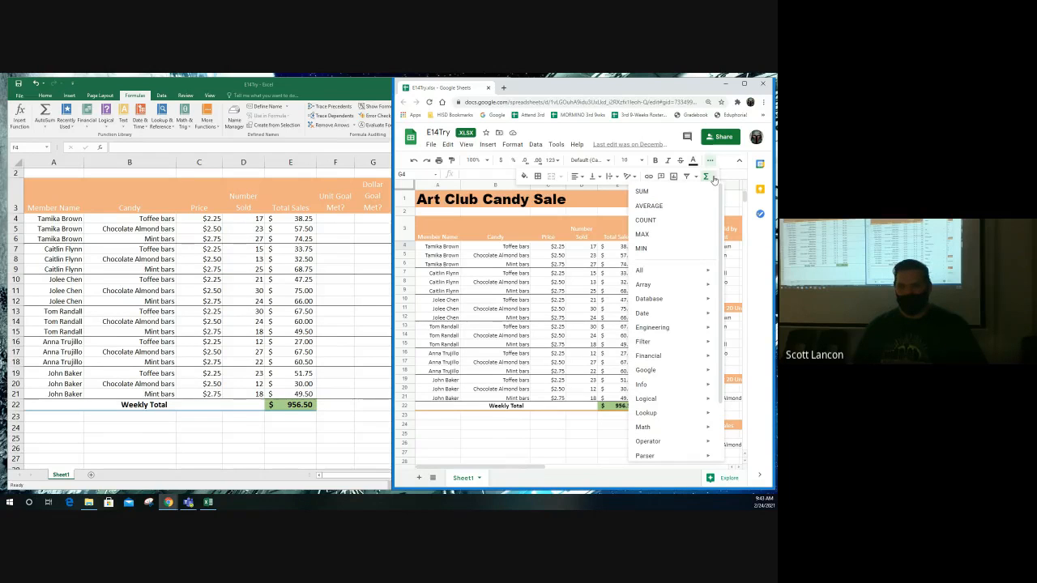
{"action": "mouse_move", "coordinate": [659, 342]}
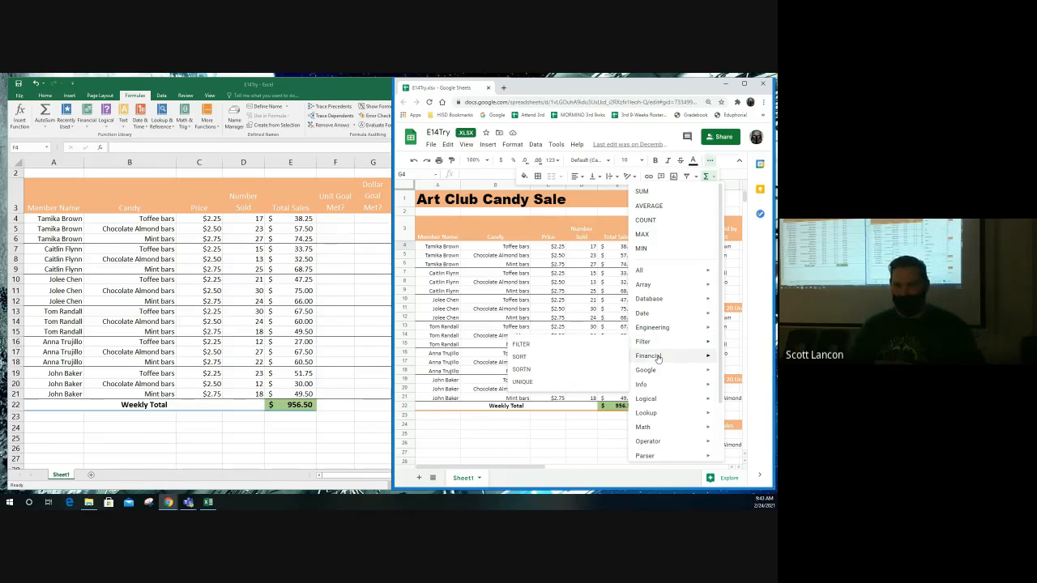
{"action": "mouse_move", "coordinate": [660, 399]}
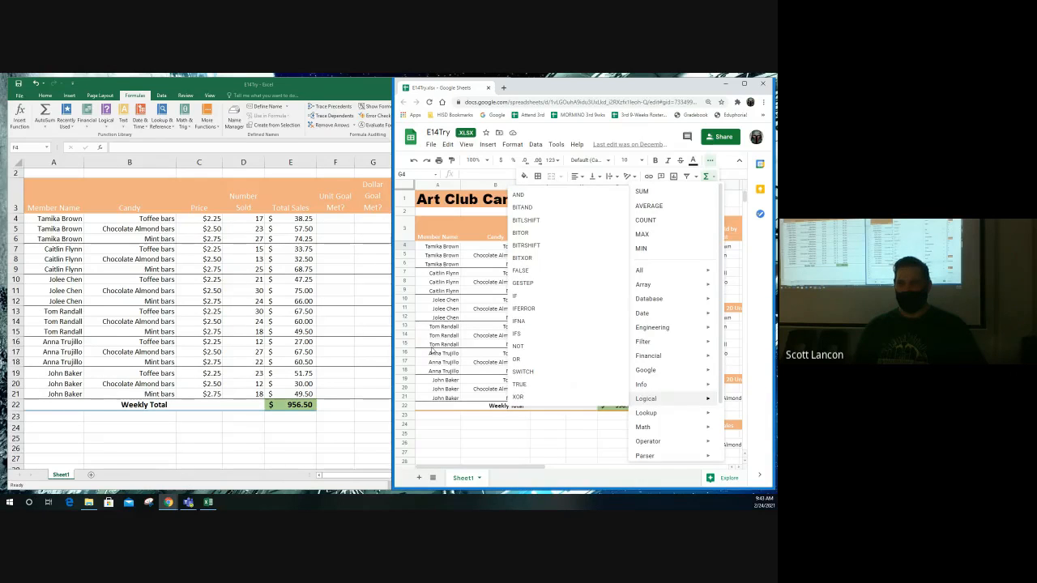
{"action": "left_click", "coordinate": [435, 345]}
- Start a logical IF function in the first Unit Goal Met? cell, F4, of the Google Sheets copy
{"action": "left_click", "coordinate": [650, 247]}
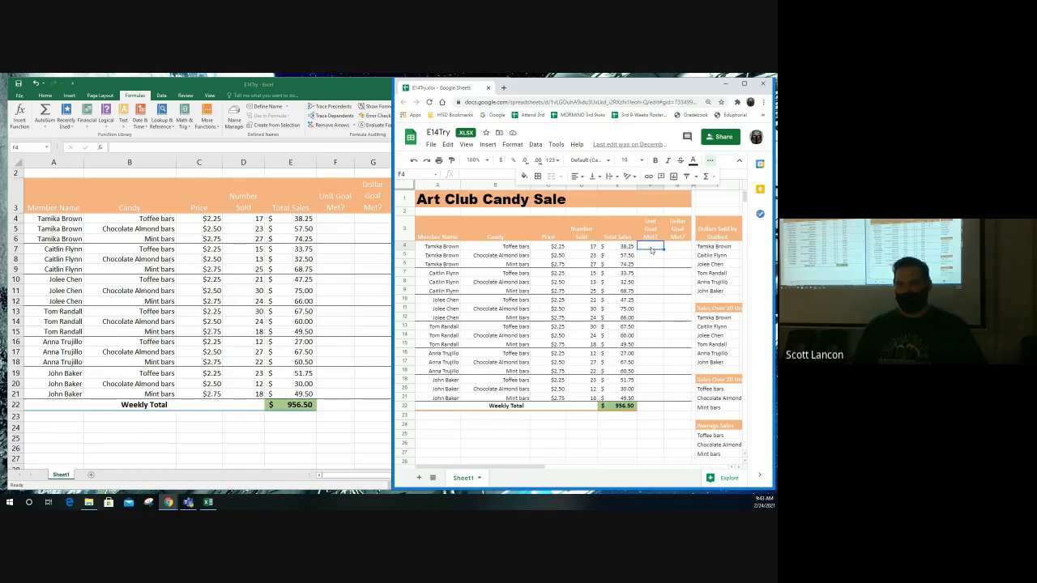
{"action": "left_click", "coordinate": [707, 176]}
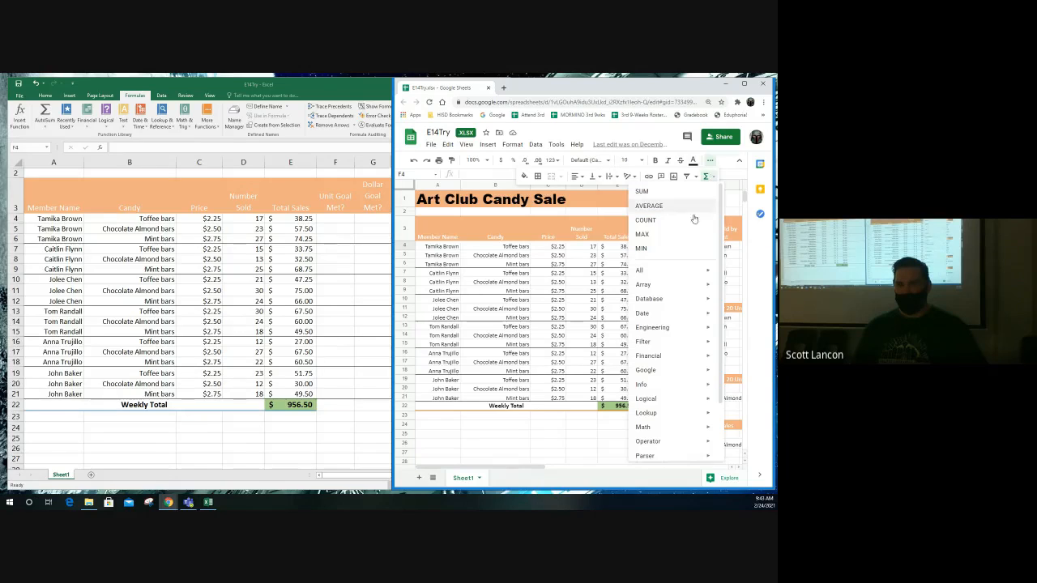
{"action": "mouse_move", "coordinate": [659, 399]}
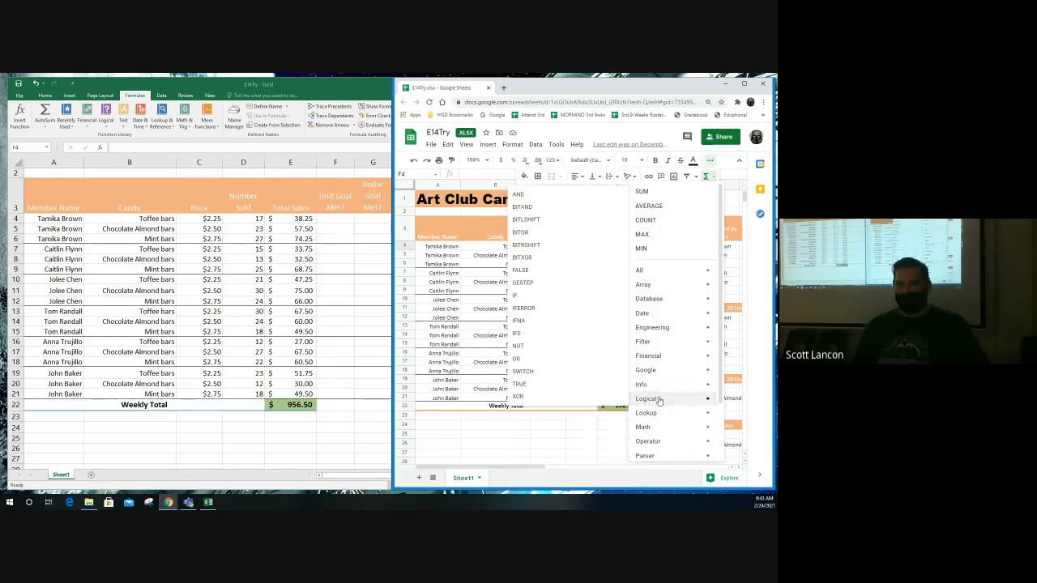
{"action": "left_click", "coordinate": [566, 296]}
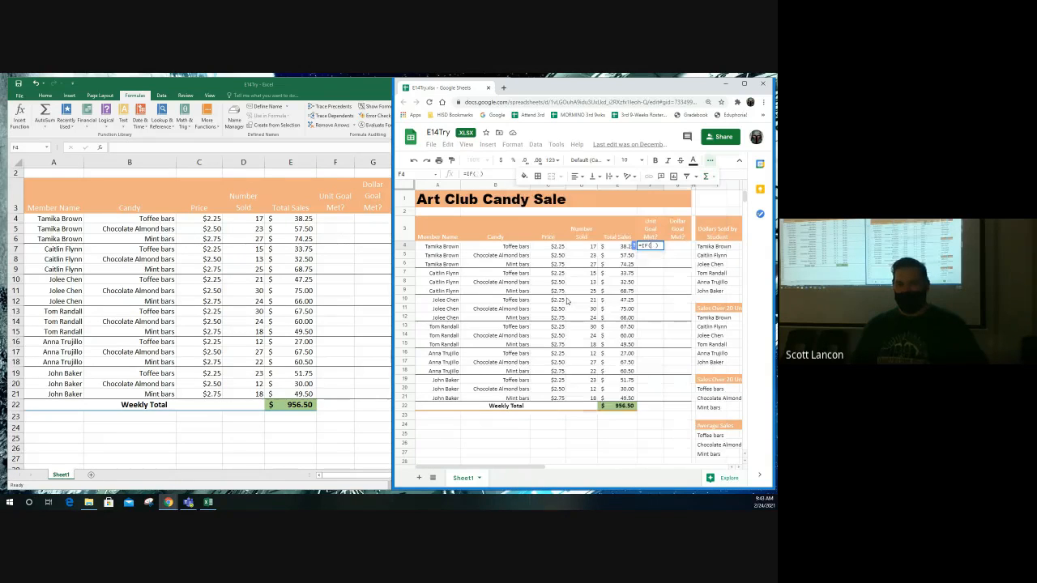
- Switch to Excel and start an IF function in F4 with the logical test D4>=20
{"action": "left_click", "coordinate": [323, 220]}
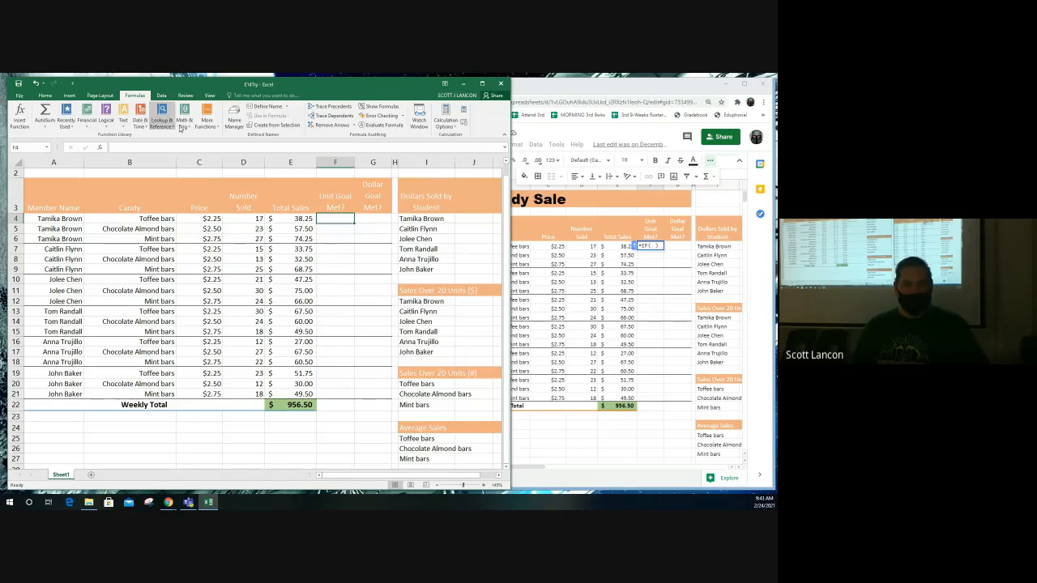
{"action": "left_click", "coordinate": [107, 121]}
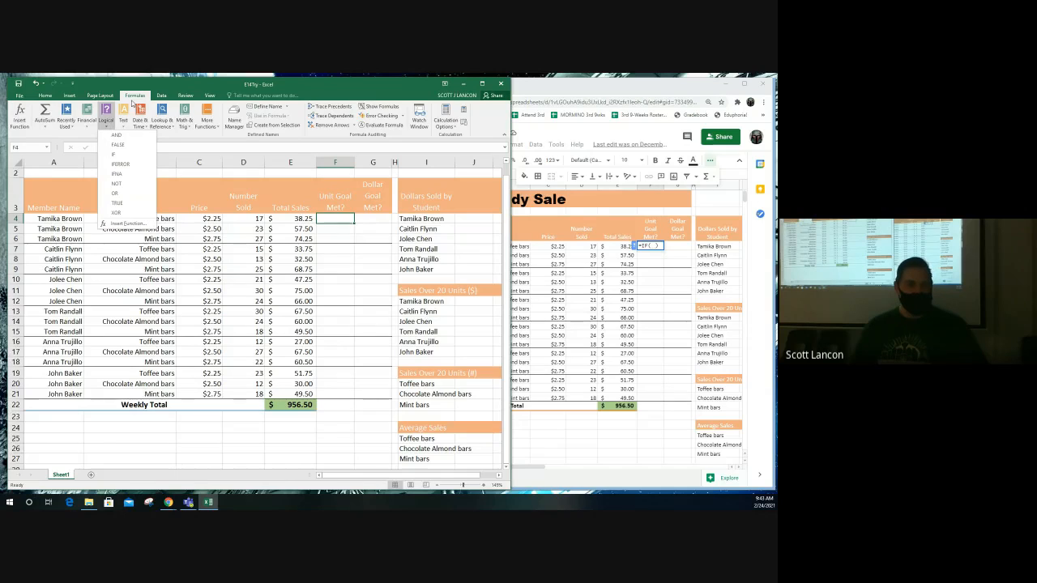
{"action": "left_click", "coordinate": [114, 154]}
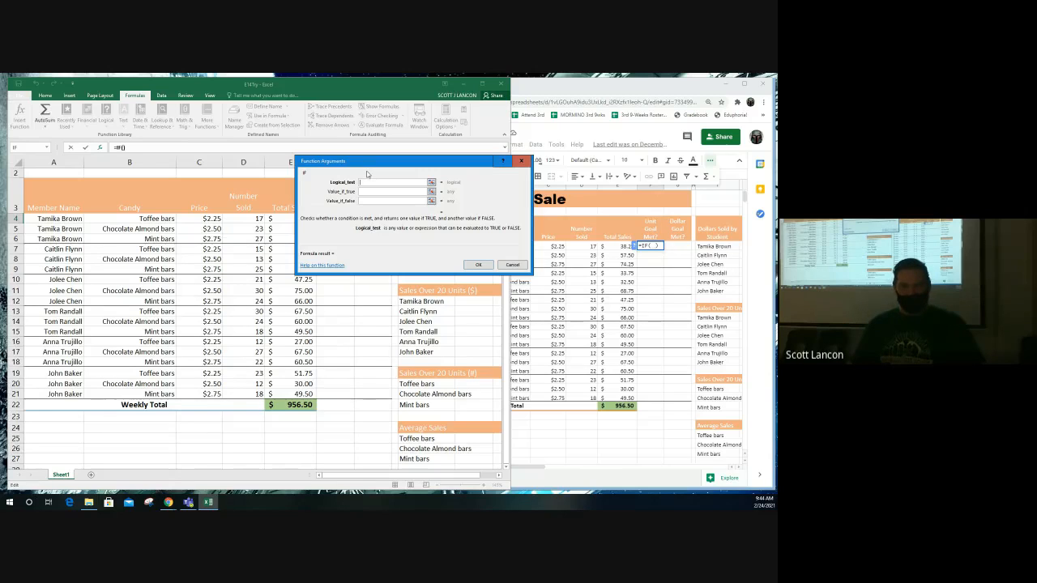
{"action": "left_click", "coordinate": [245, 218]}
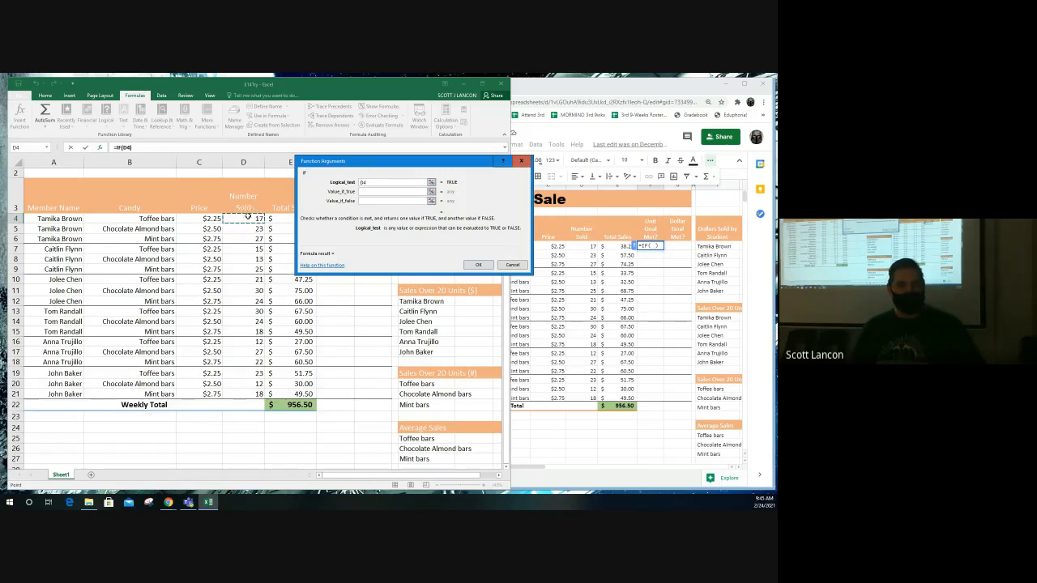
{"action": "left_click_drag", "start_coordinate": [416, 163], "coordinate": [504, 166]}
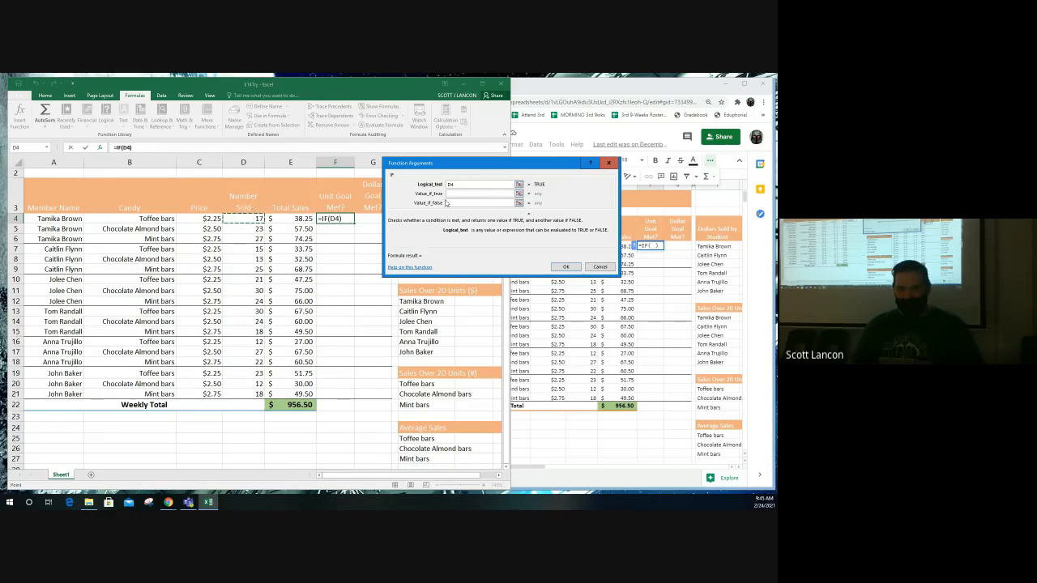
{"action": "type", "text": ">="}
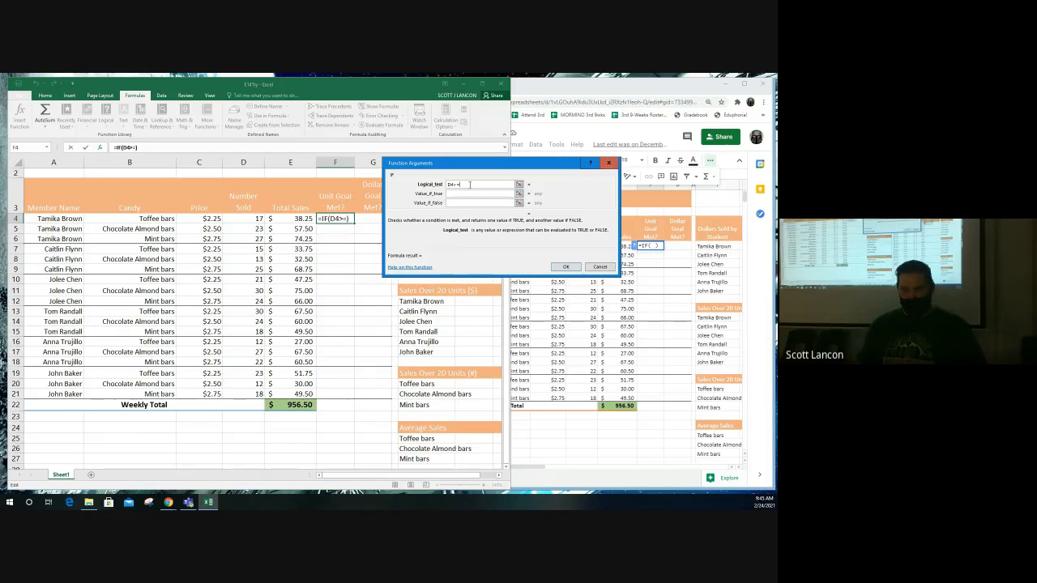
{"action": "left_click_drag", "start_coordinate": [464, 185], "coordinate": [454, 184]}
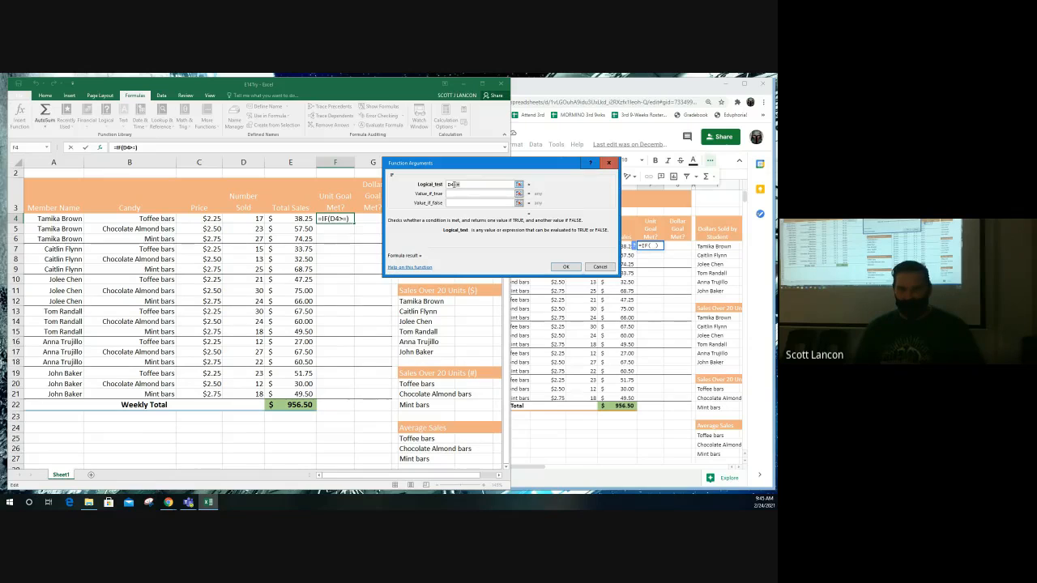
{"action": "left_click", "coordinate": [461, 185]}
{"action": "type", "text": "20"}
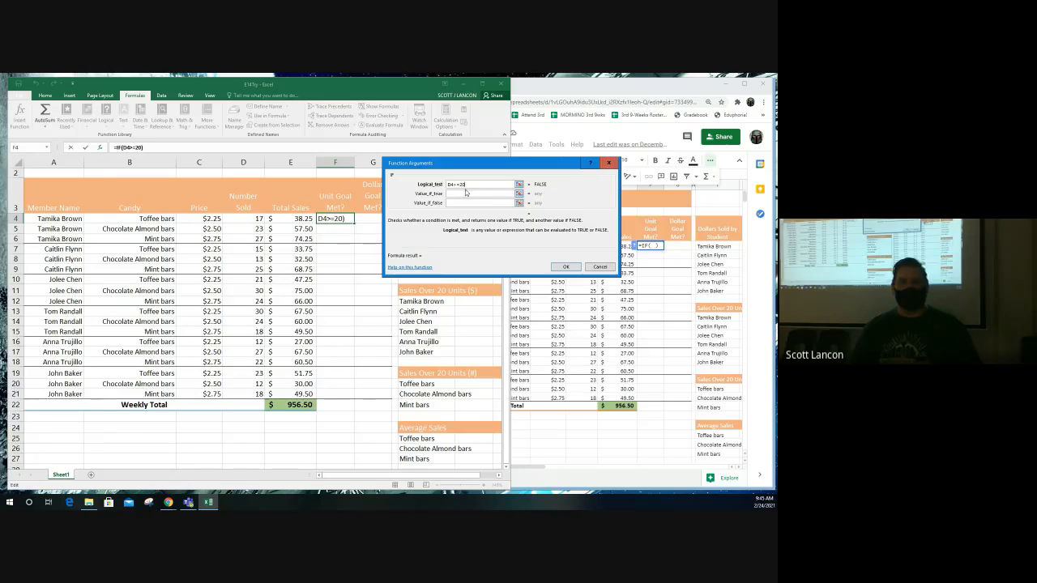
- Set the IF function's value if true to "Yes"
{"action": "scroll", "coordinate": [342, 203], "scroll_direction": "up", "scroll_amount": 1}
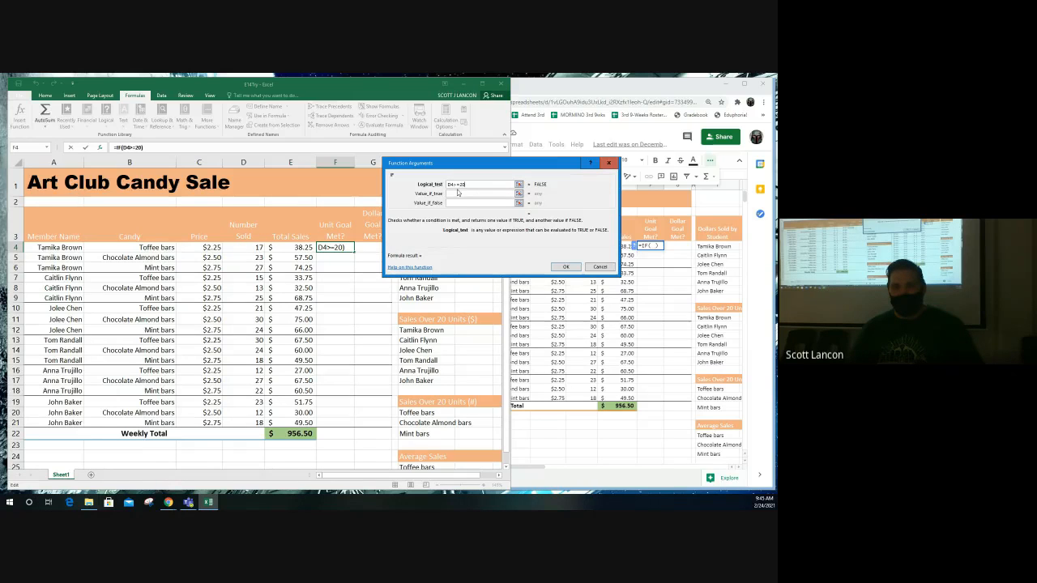
{"action": "left_click", "coordinate": [493, 195]}
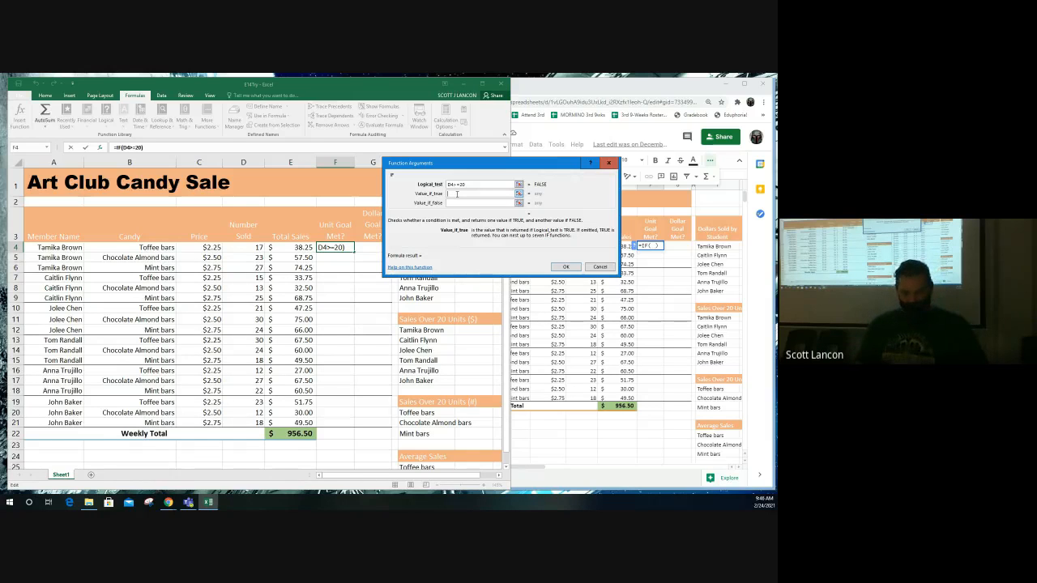
{"action": "type", "text": "YEs"}
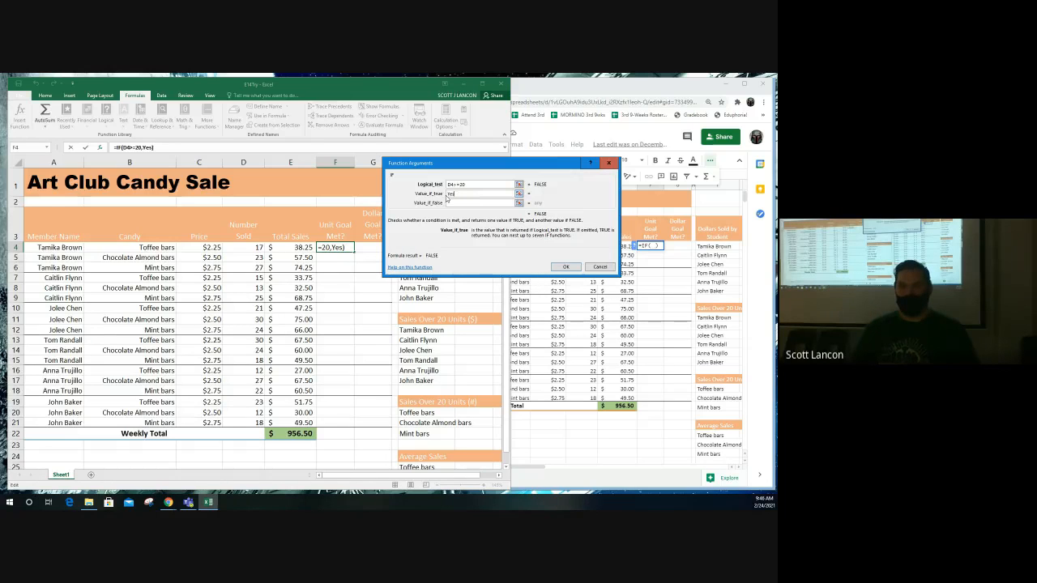
{"action": "left_click", "coordinate": [454, 204]}
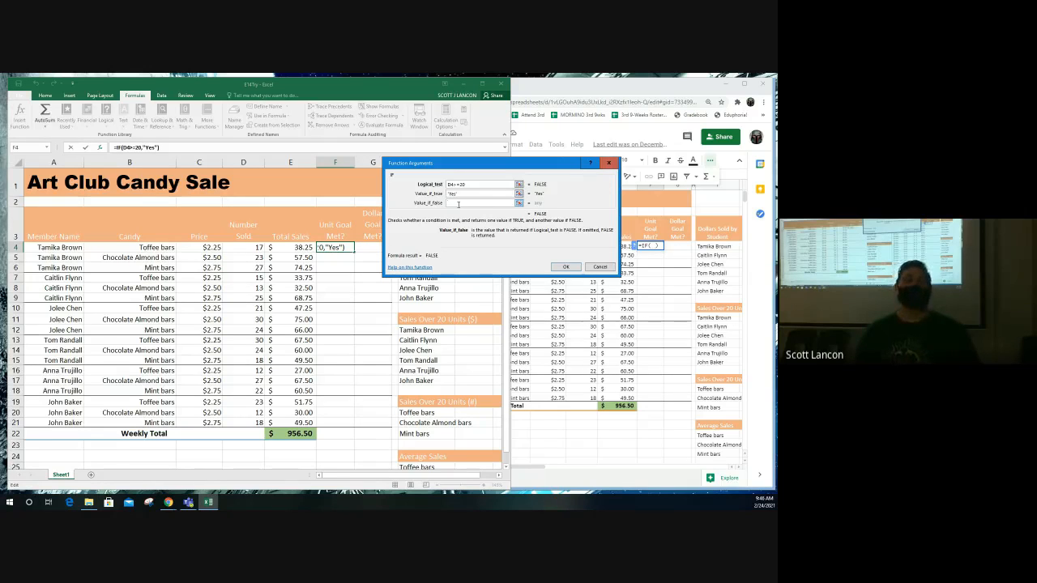
{"action": "left_click", "coordinate": [457, 195]}
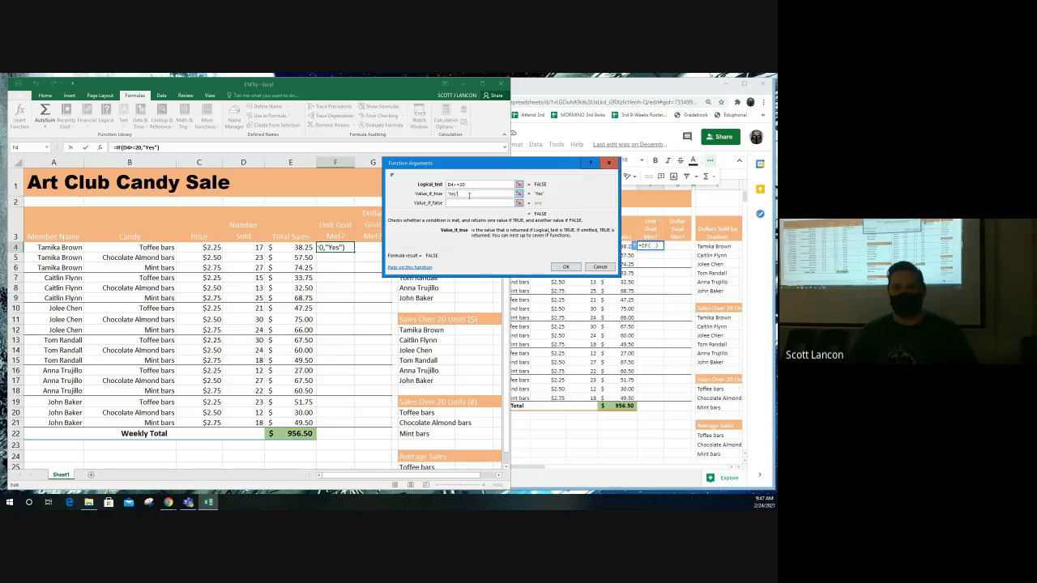
- Set the IF function's value if false to "No" and insert the completed function in F4
{"action": "left_click", "coordinate": [465, 203]}
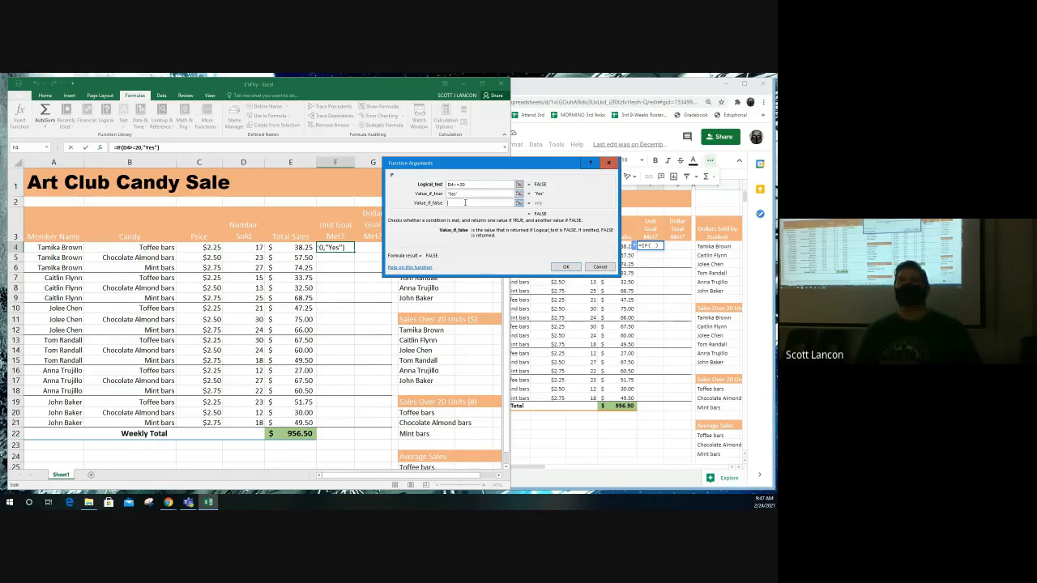
{"action": "type", "text": "\""}
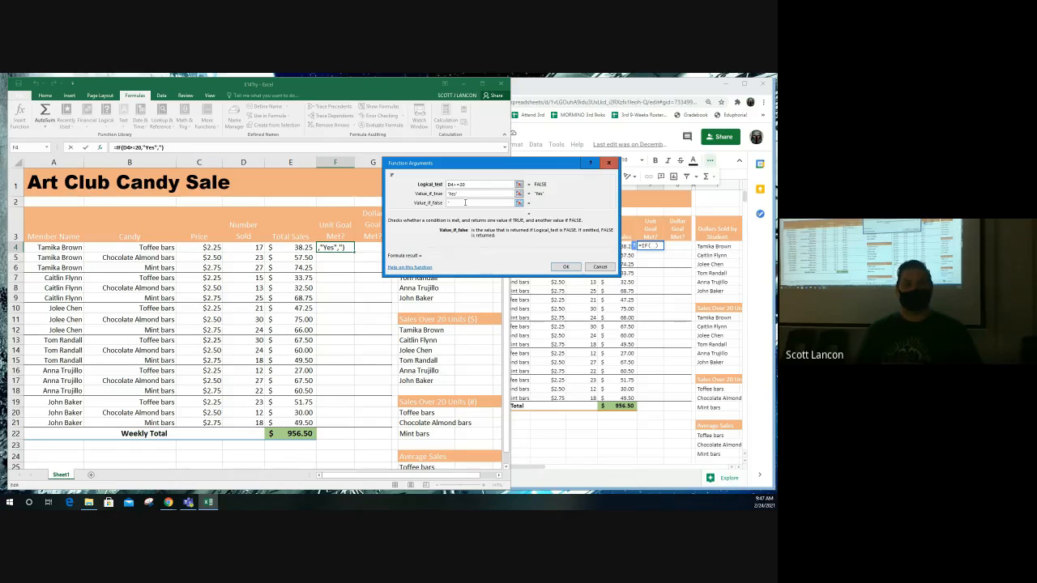
{"action": "type", "text": "No"}
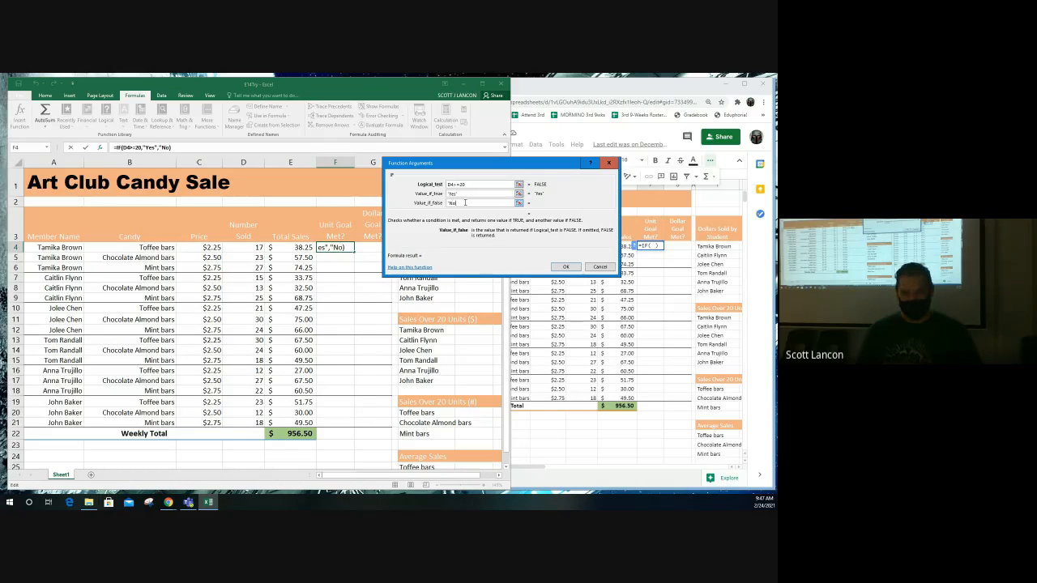
{"action": "type", "text": "\"\""}
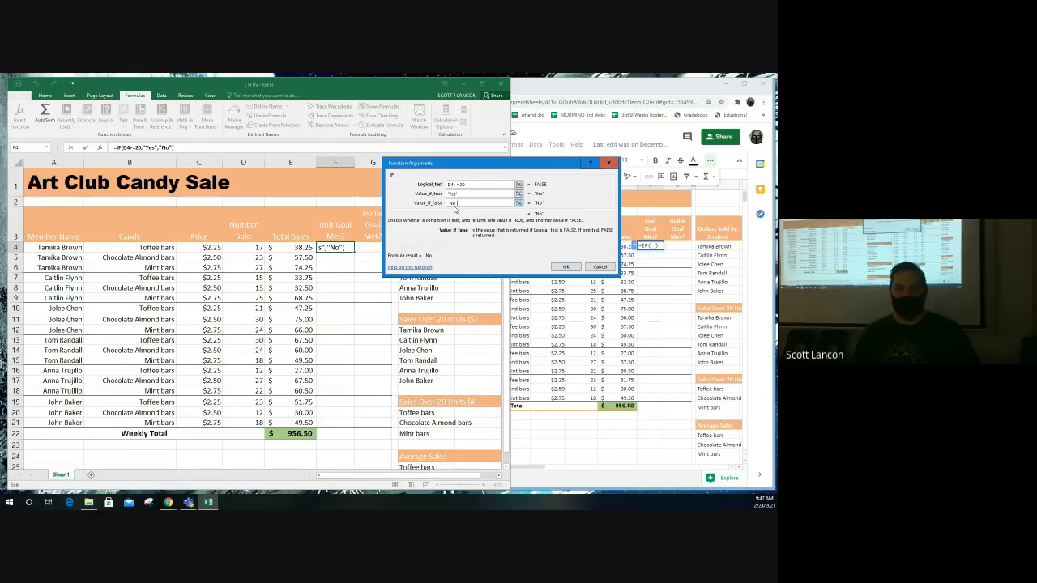
{"action": "key", "text": "BackSpace"}
{"action": "key", "text": "BackSpace"}
{"action": "key", "text": "BackSpace"}
{"action": "key", "text": "BackSpace"}
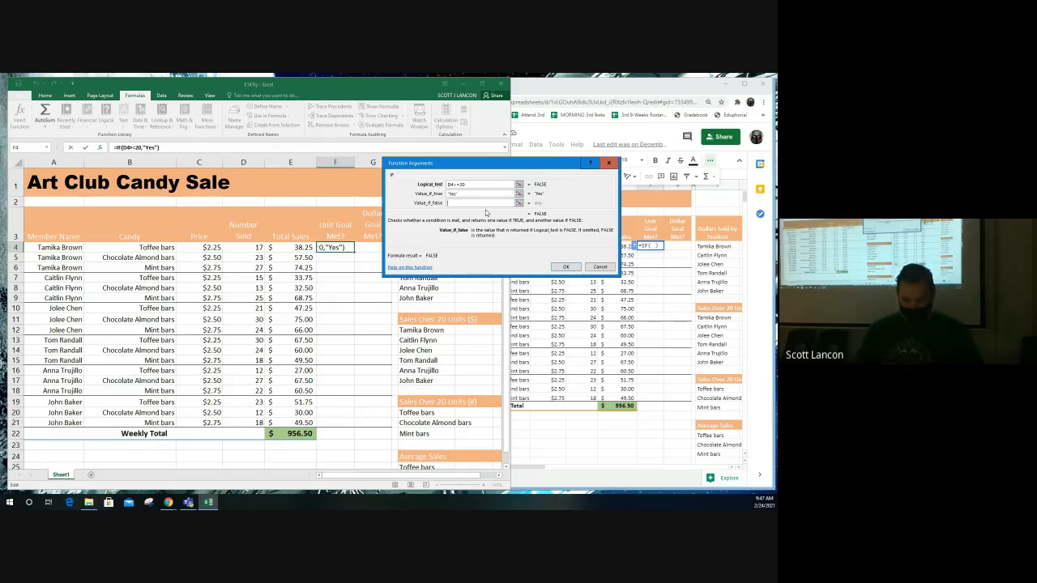
{"action": "type", "text": "No"}
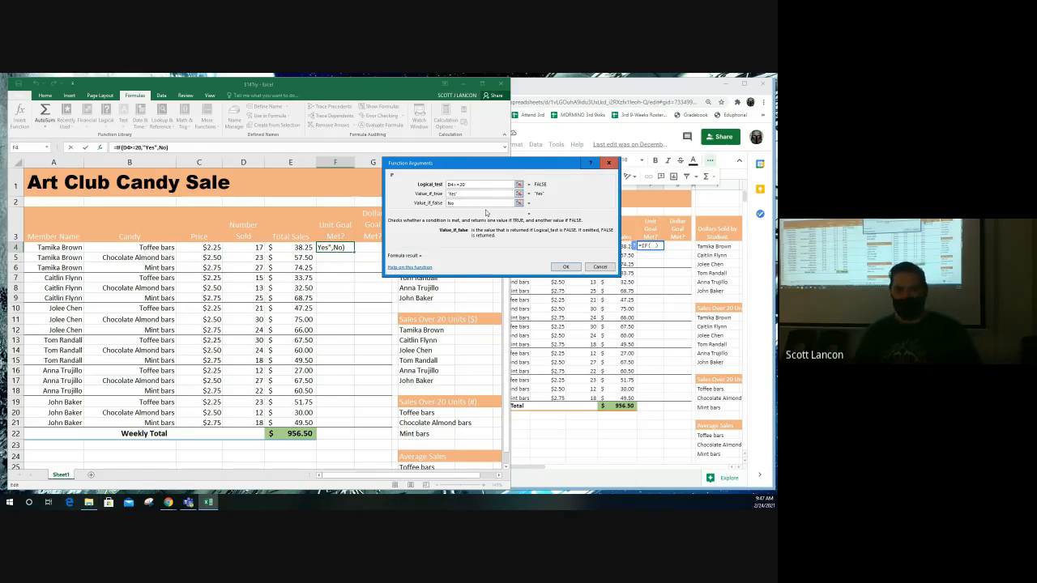
{"action": "left_click", "coordinate": [488, 194]}
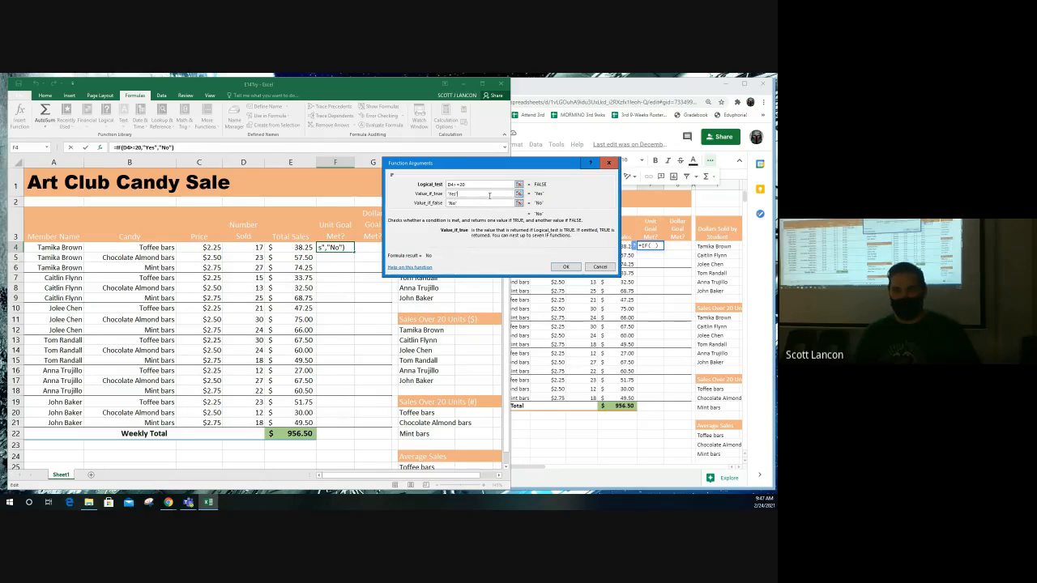
{"action": "left_click", "coordinate": [564, 267]}
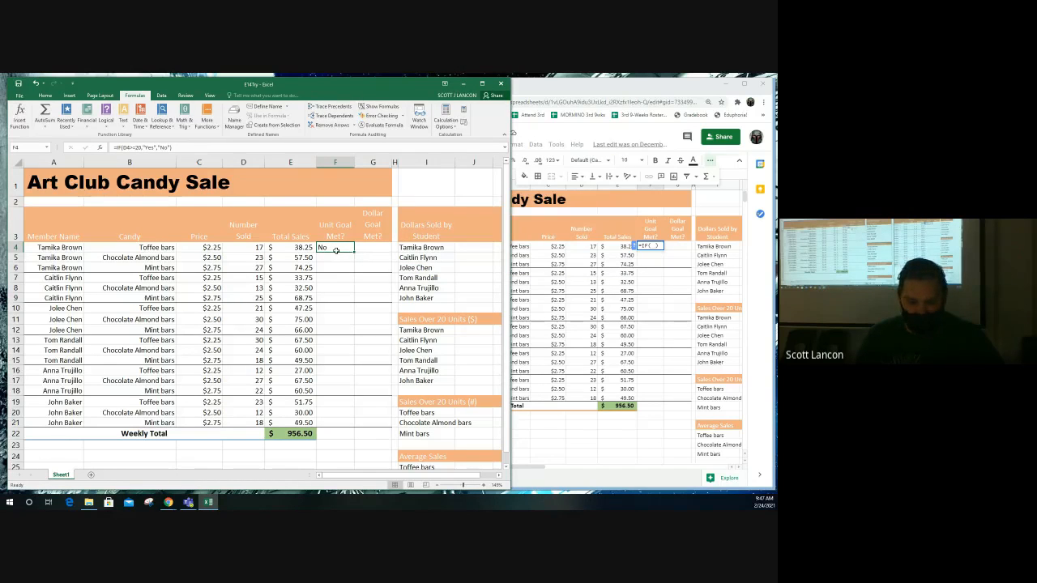
- Set the Number Sold in D4 to 25 to test the IF formula in F4
{"action": "left_click", "coordinate": [242, 248]}
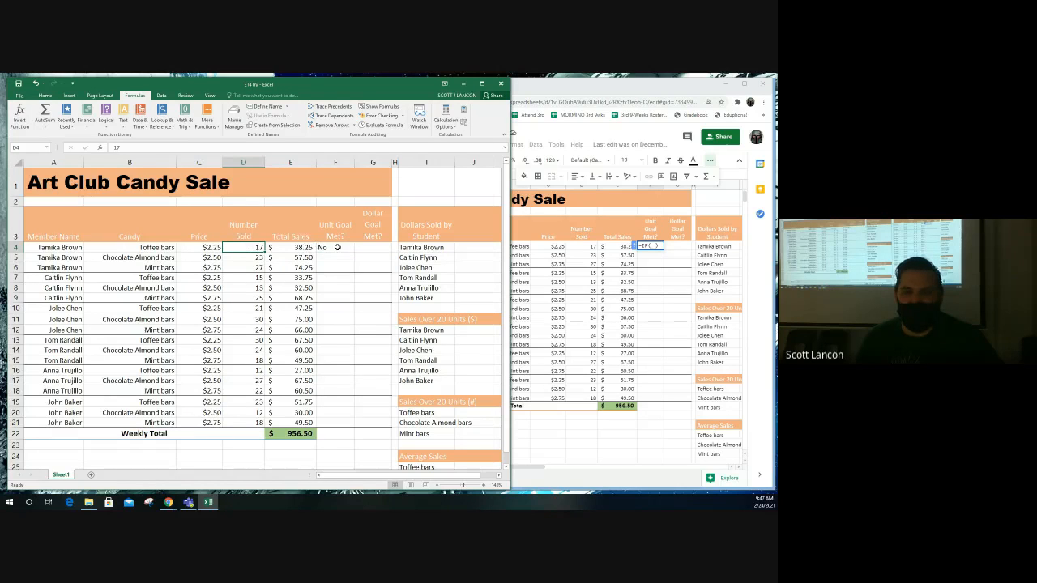
{"action": "left_click", "coordinate": [337, 247]}
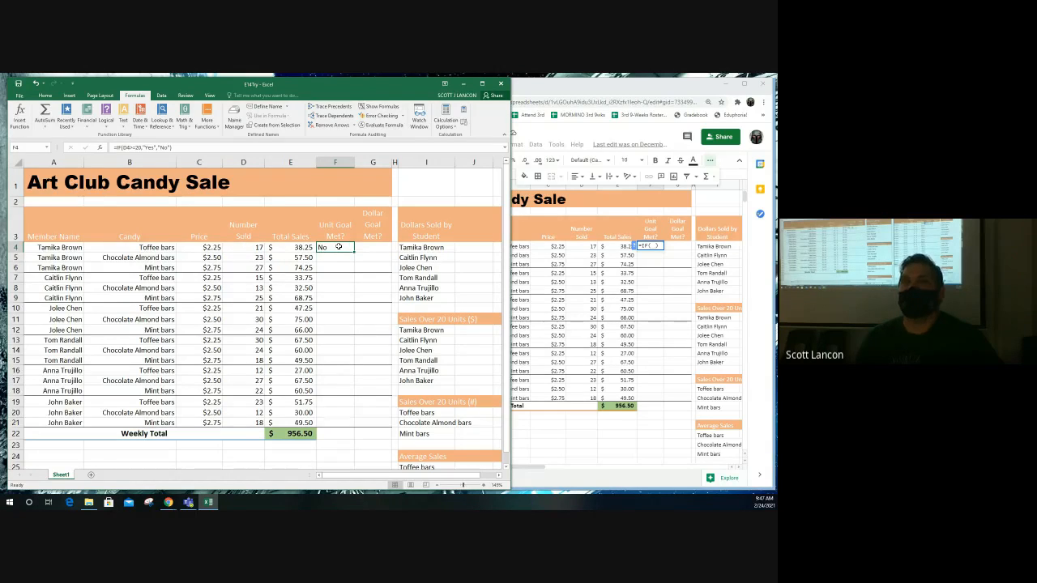
{"action": "left_click", "coordinate": [257, 248]}
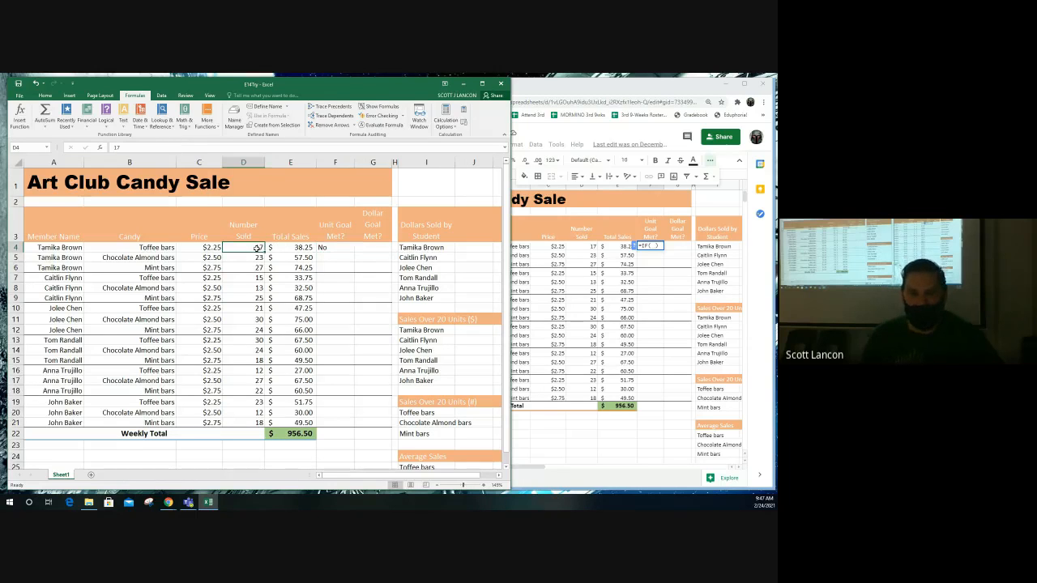
{"action": "type", "text": "25"}
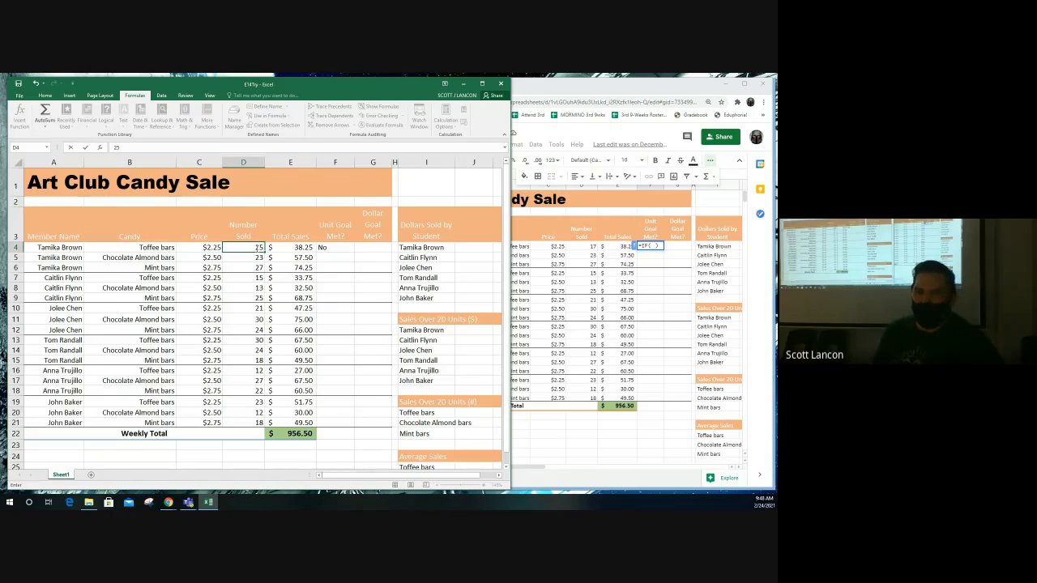
{"action": "key", "text": "Return"}
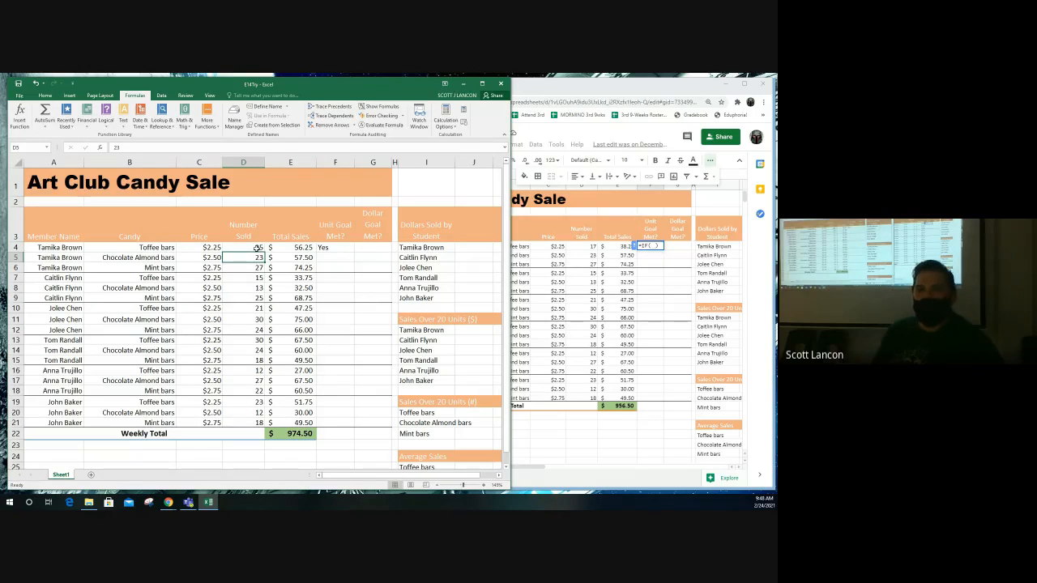
{"action": "left_click", "coordinate": [338, 249]}
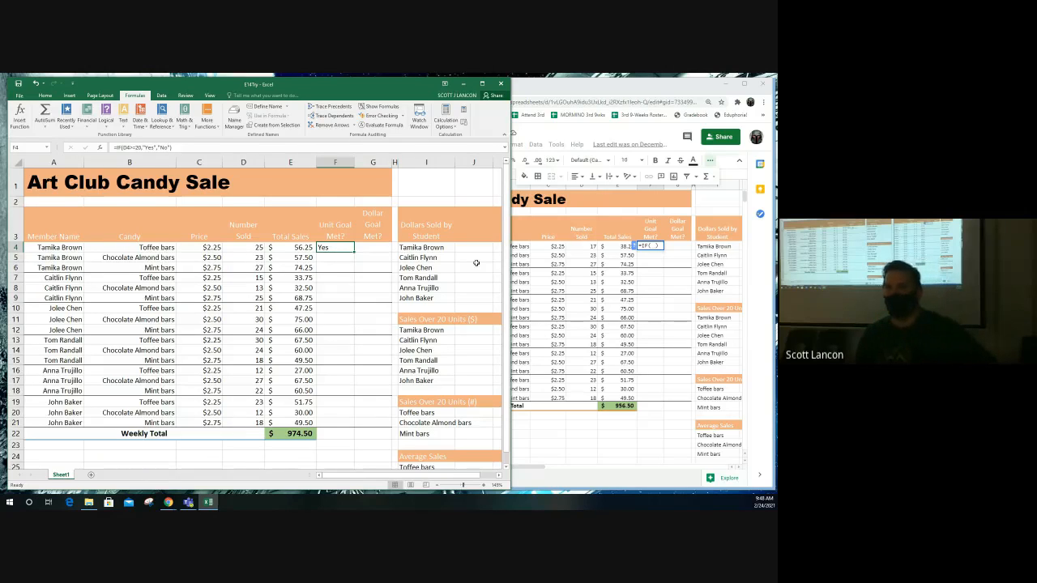
{"action": "left_click", "coordinate": [650, 247]}
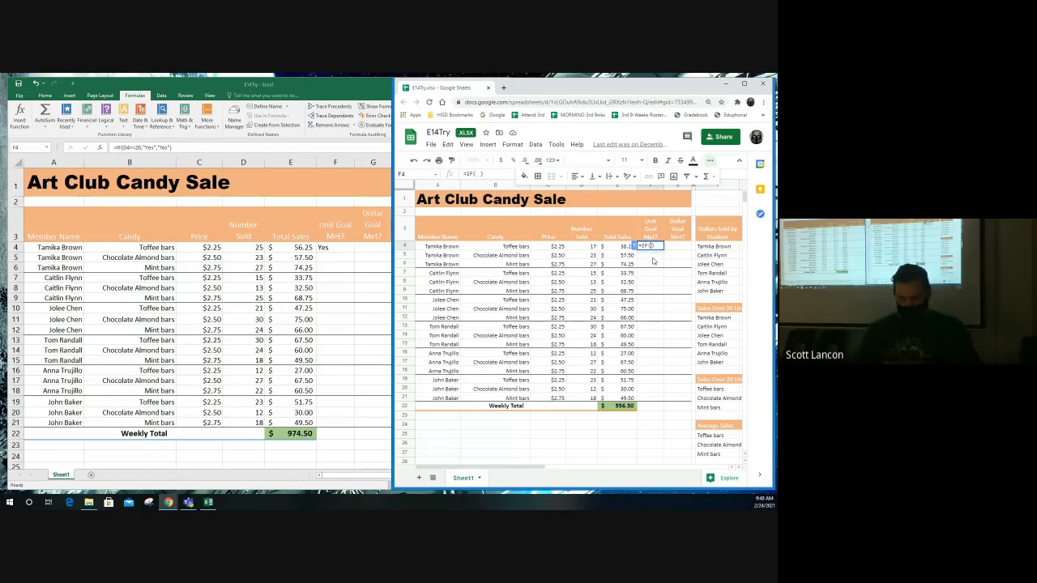
{"action": "left_click", "coordinate": [583, 247]}
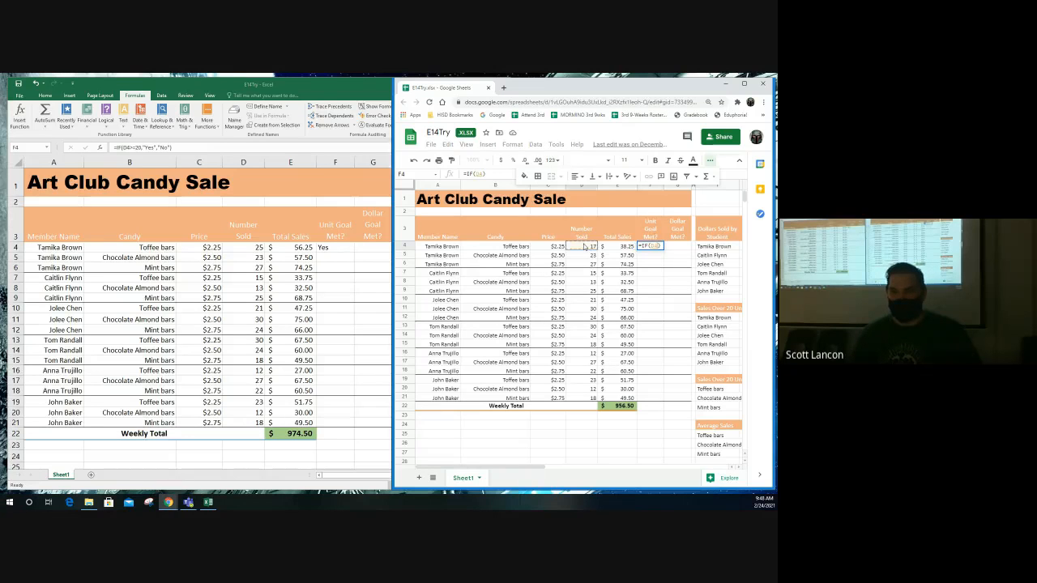
{"action": "type", "text": ">=20"}
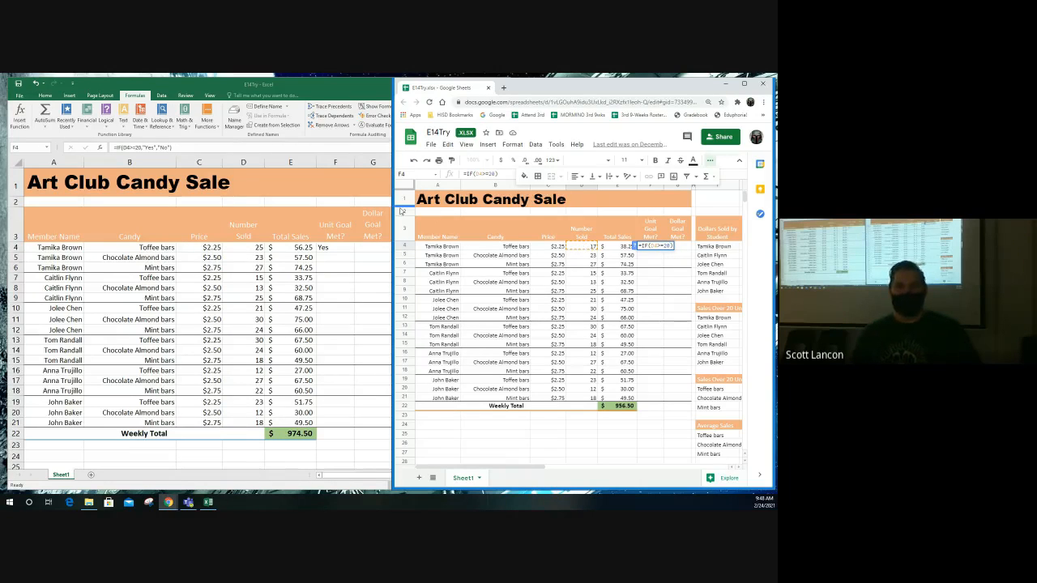
- Widen the Google Sheets window over the Excel window and set the sheet zoom to 150%
{"action": "left_click_drag", "start_coordinate": [393, 209], "coordinate": [184, 210]}
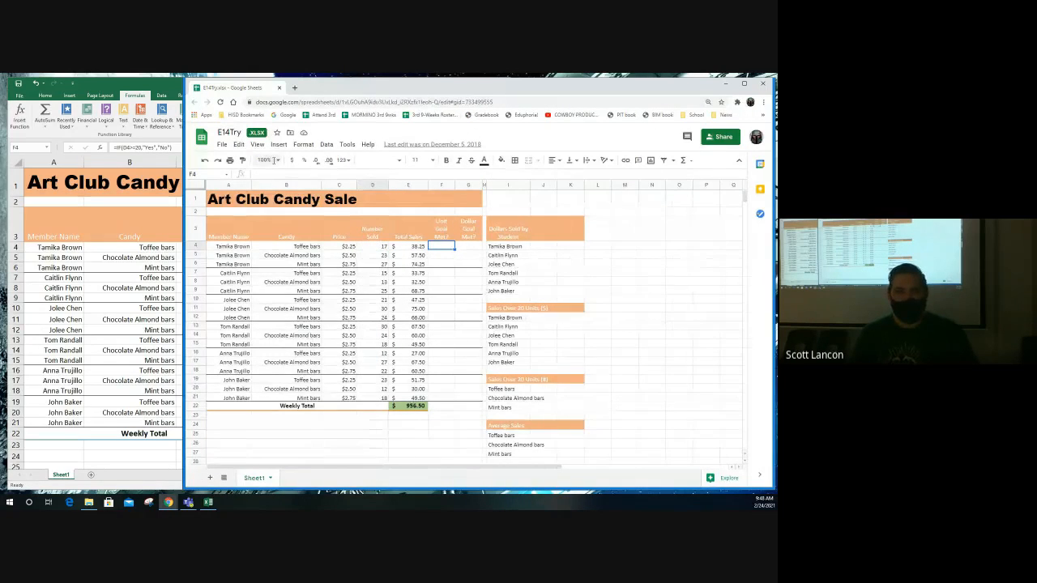
{"action": "left_click", "coordinate": [267, 160]}
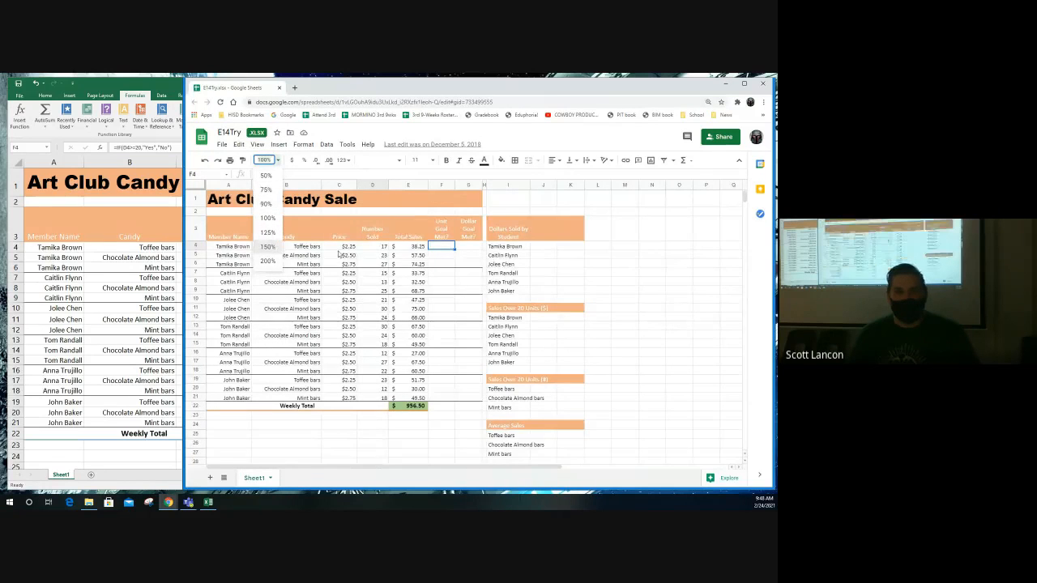
{"action": "left_click", "coordinate": [267, 247]}
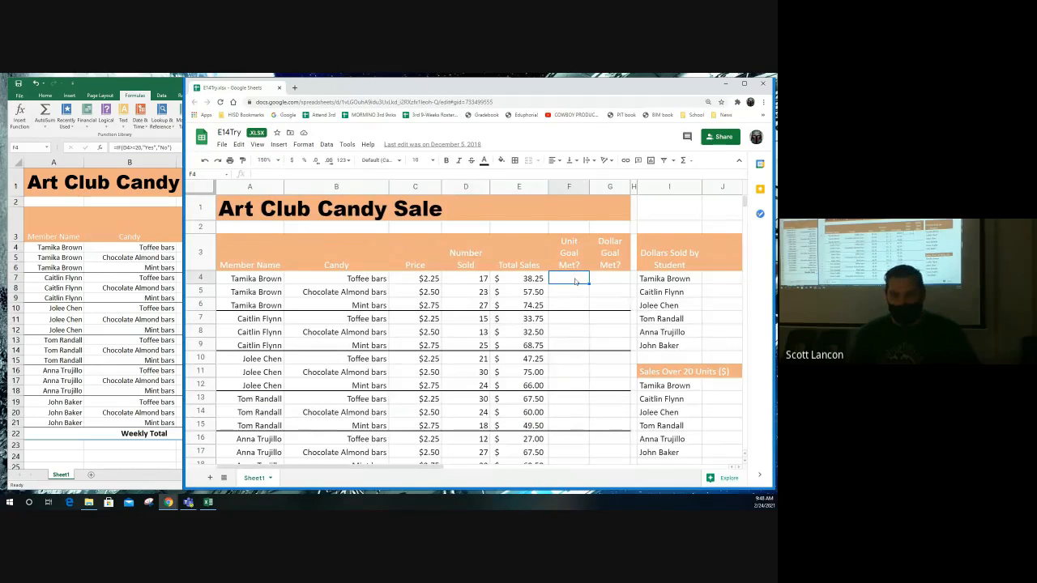
- Start an IF formula in F4 of the Google Sheets copy with the logical test D4>=20
{"action": "type", "text": "="}
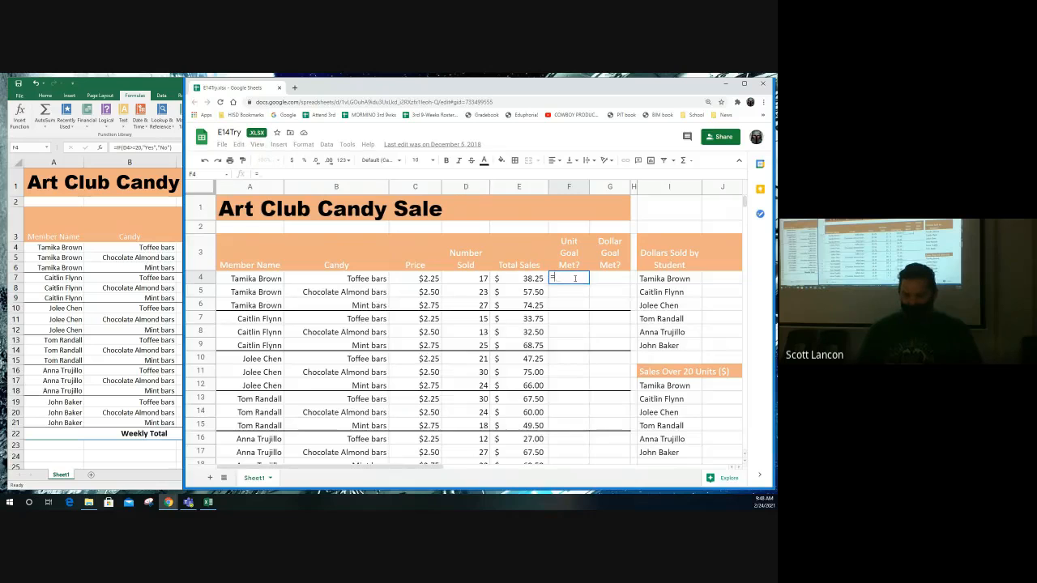
{"action": "type", "text": "IF("}
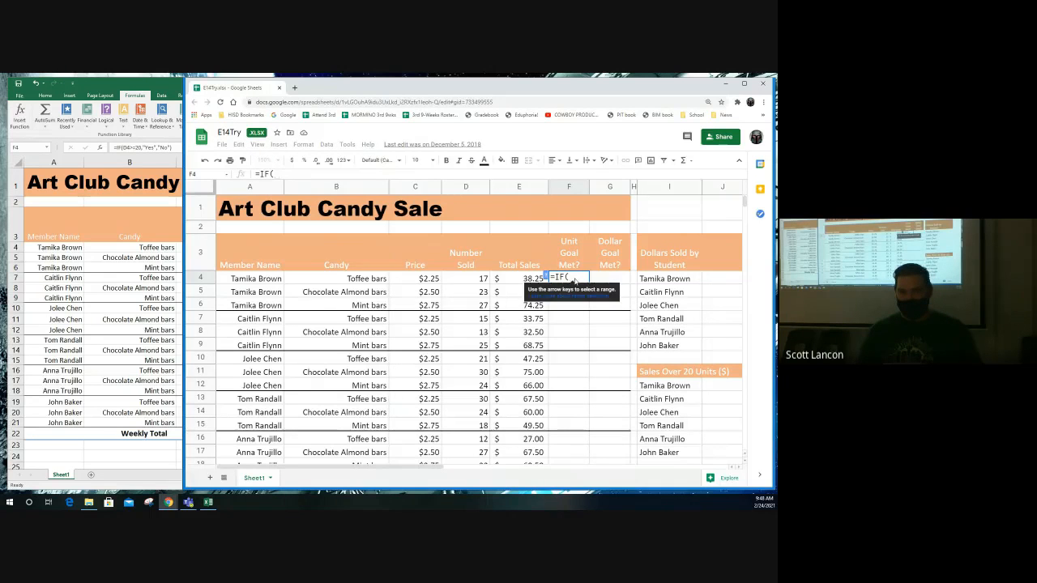
{"action": "type", "text": "D4"}
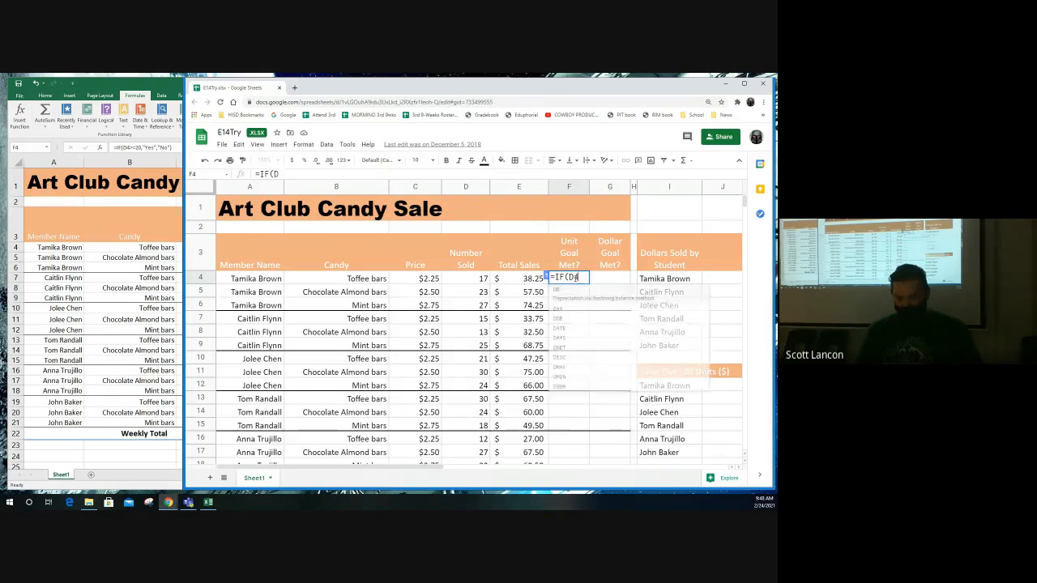
{"action": "type", "text": ">="}
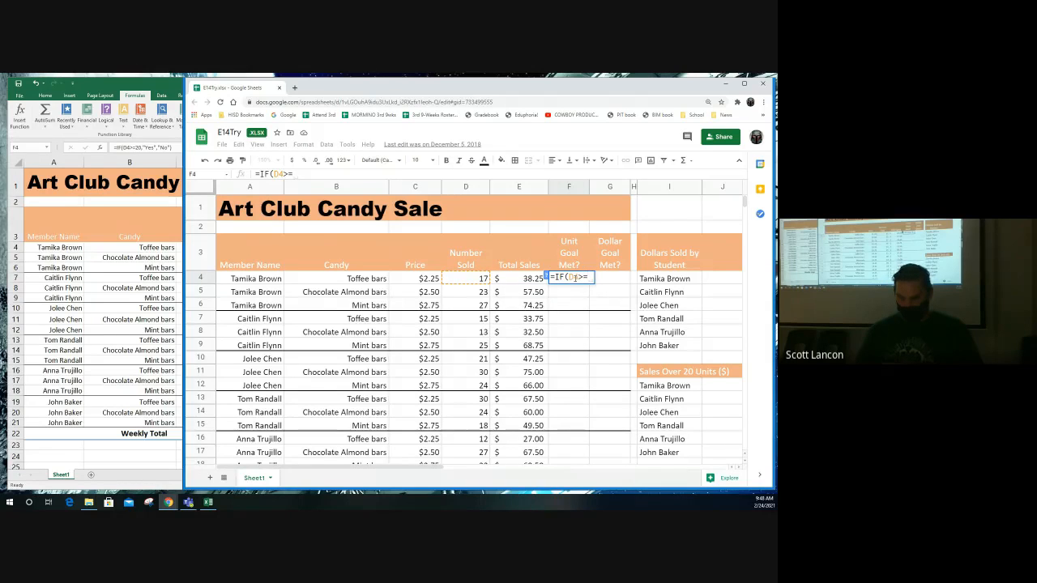
{"action": "type", "text": "20"}
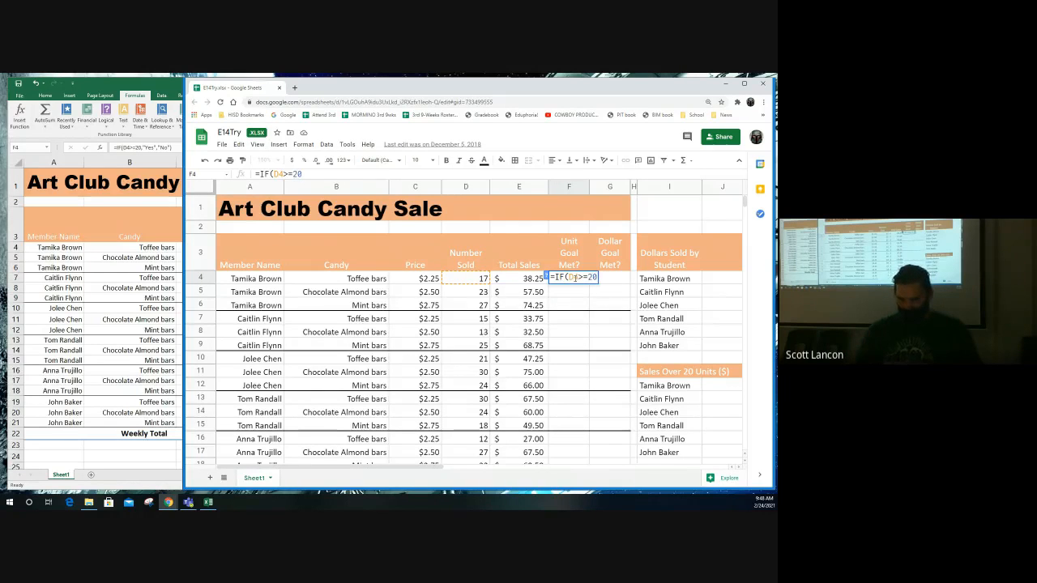
{"action": "type", "text": ","}
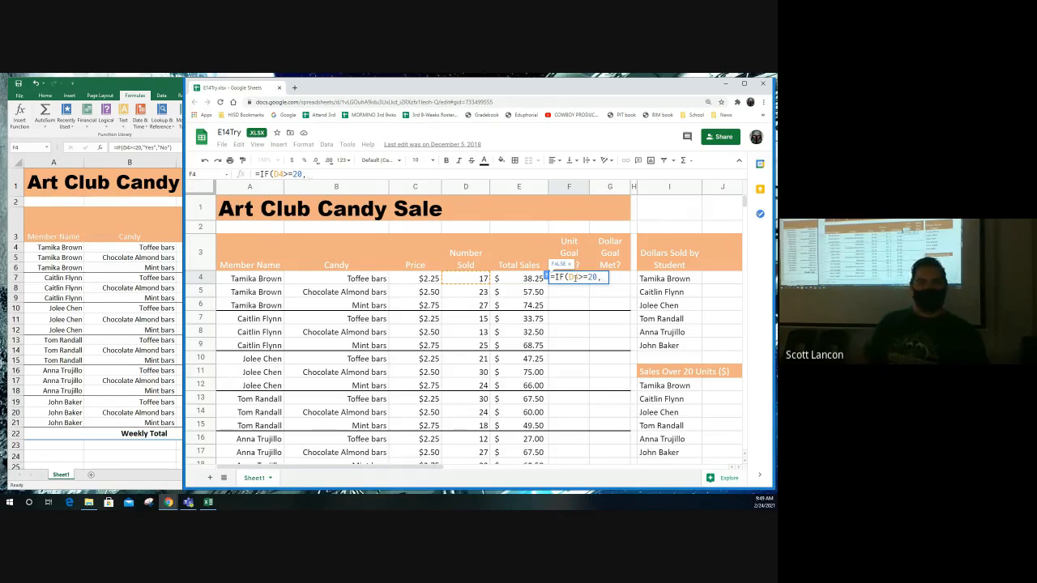
{"action": "key", "text": "BackSpace"}
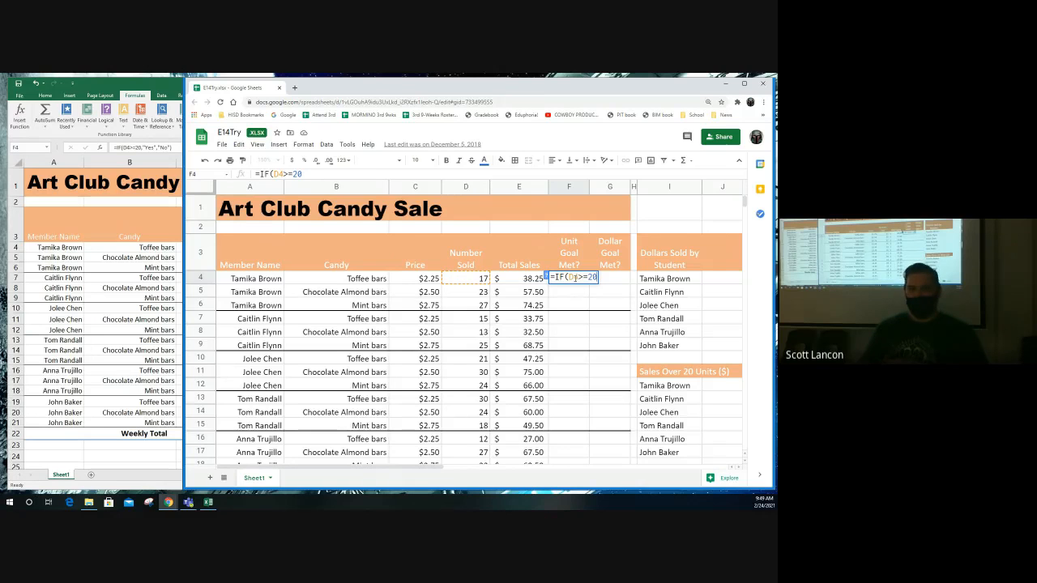
{"action": "left_click_drag", "start_coordinate": [568, 277], "coordinate": [597, 277]}
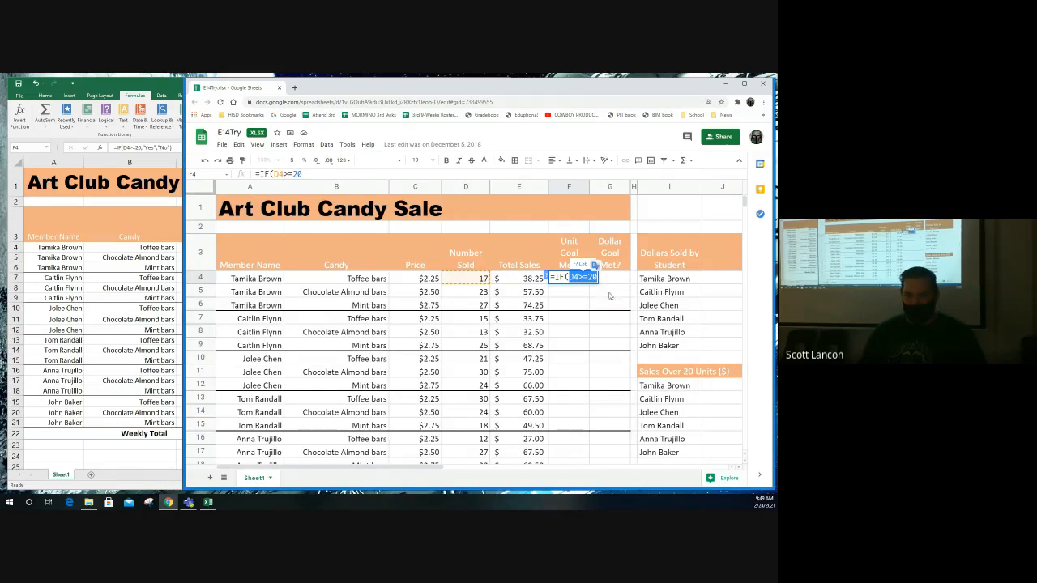
{"action": "left_click", "coordinate": [597, 277]}
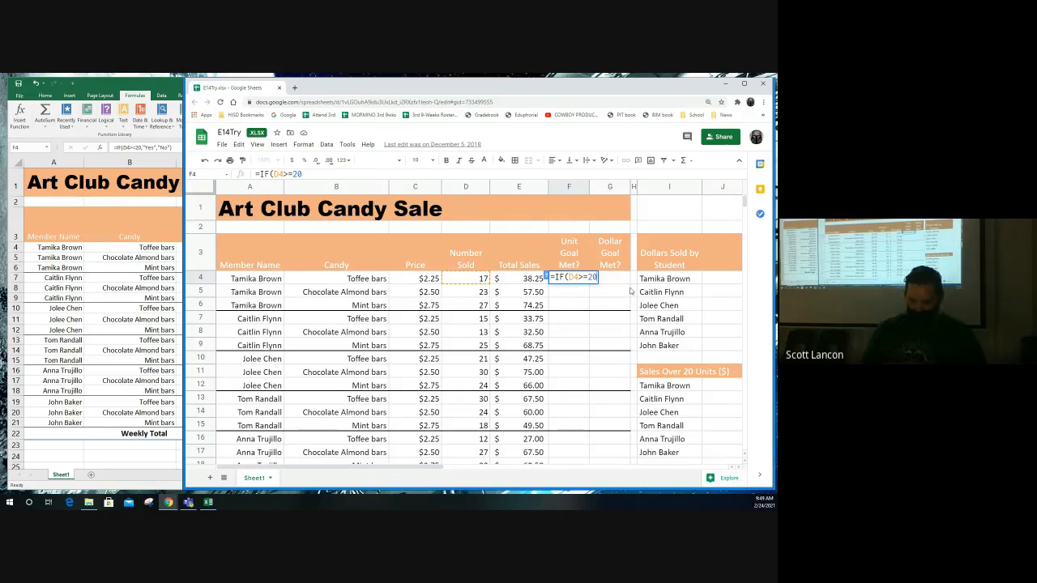
- Complete the IF formula in F4 with "Yes" as the value if true and "No" as the value if false
{"action": "type", "text": ","}
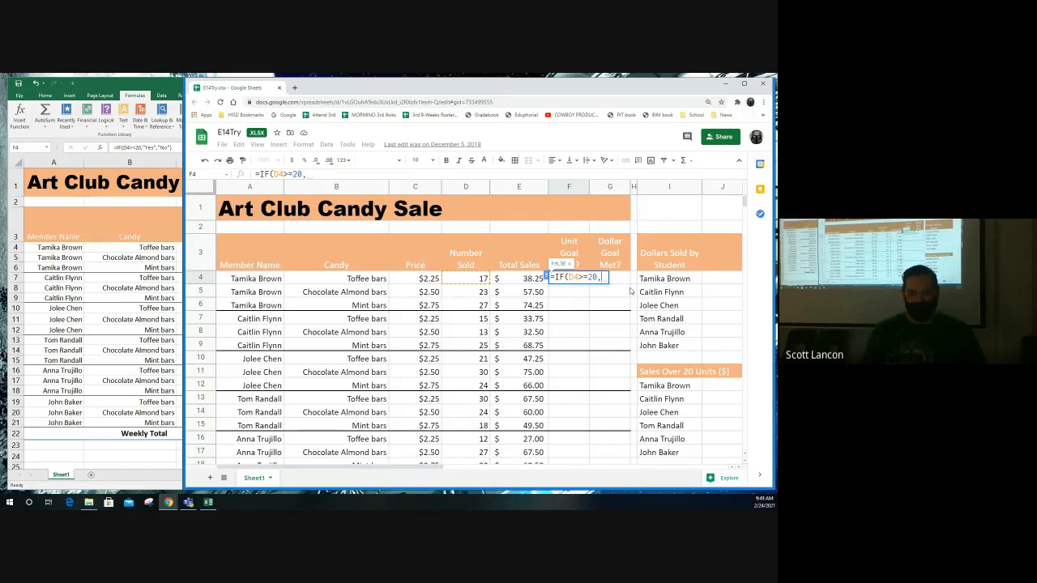
{"action": "type", "text": "\"Y"}
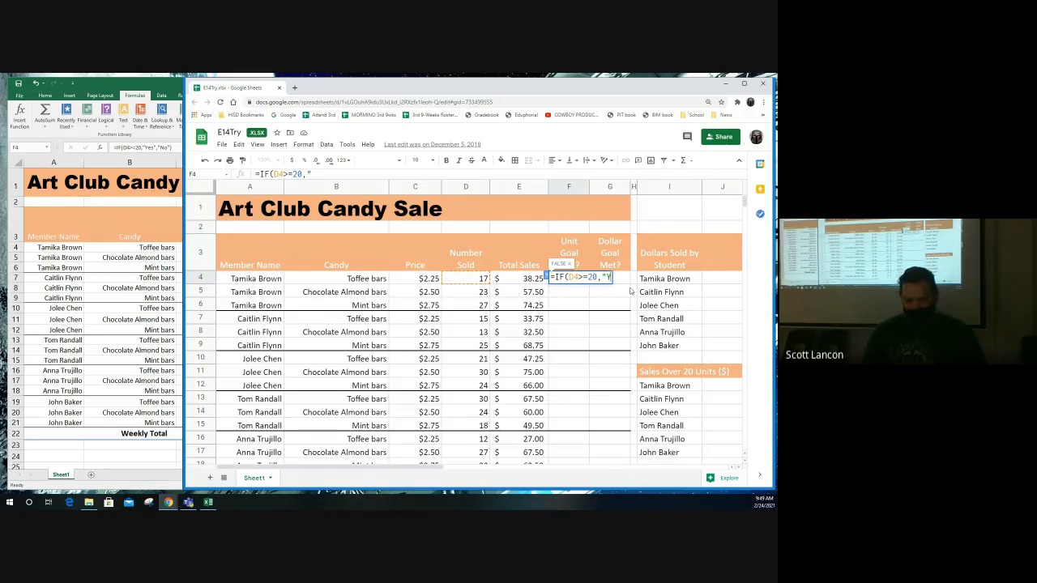
{"action": "type", "text": "es\""}
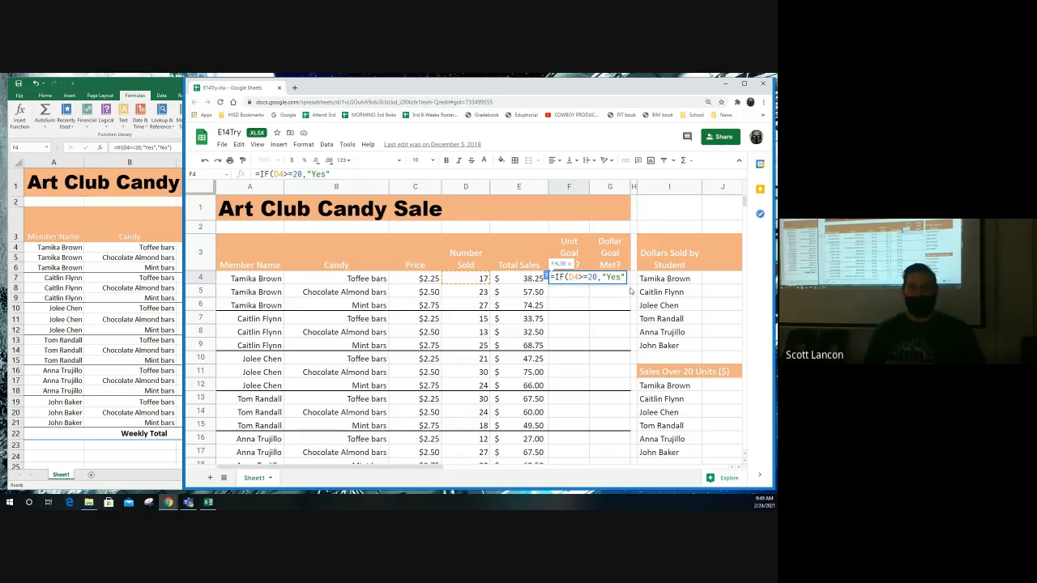
{"action": "type", "text": ","}
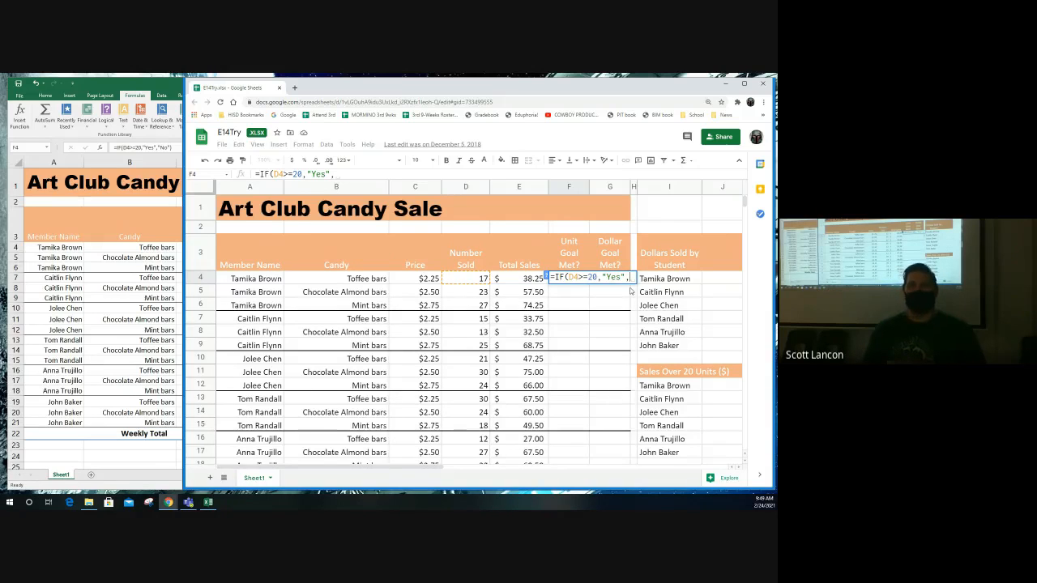
{"action": "type", "text": "\""}
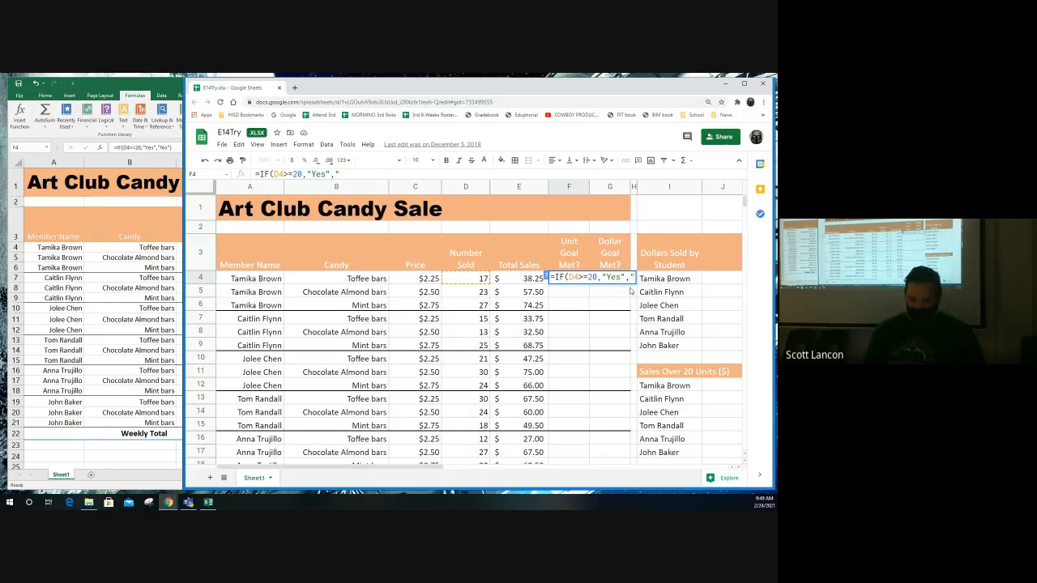
{"action": "type", "text": "No"}
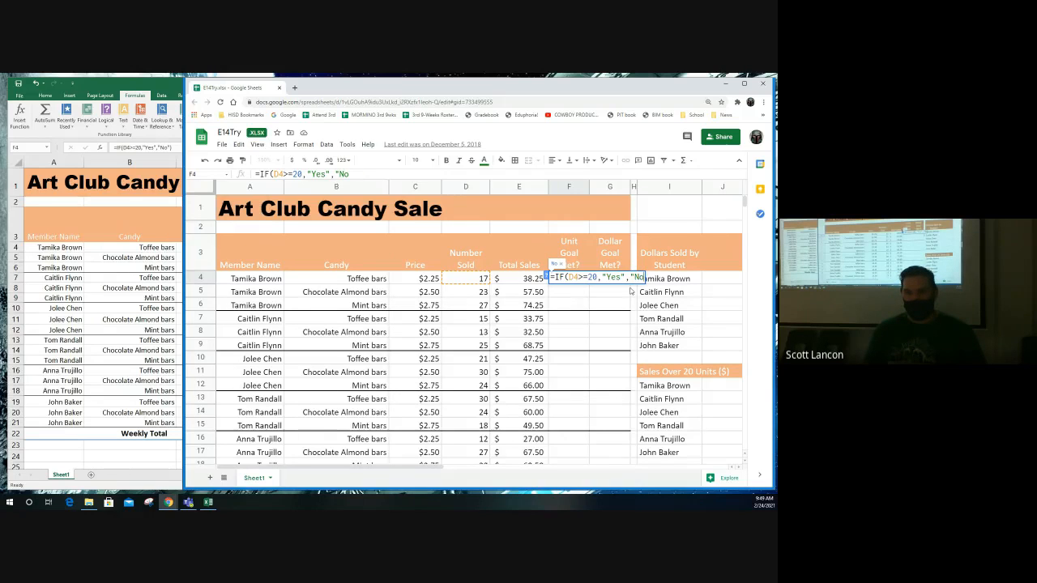
{"action": "type", "text": "\")"}
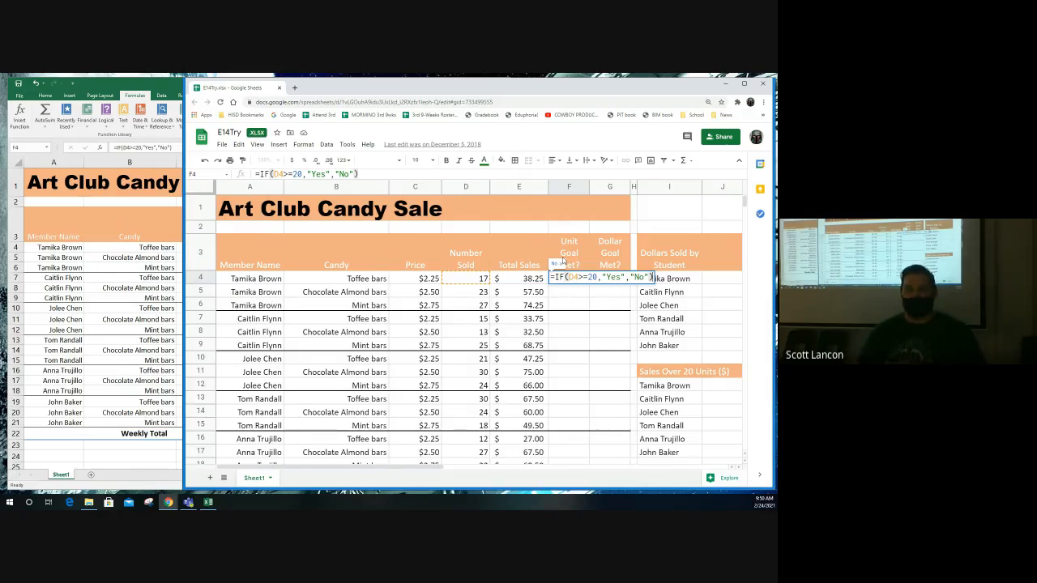
- Highlight the logical test, "Yes" and "No" arguments of the F4 formula in turn and commit the formula
{"action": "left_click_drag", "start_coordinate": [567, 277], "coordinate": [598, 279]}
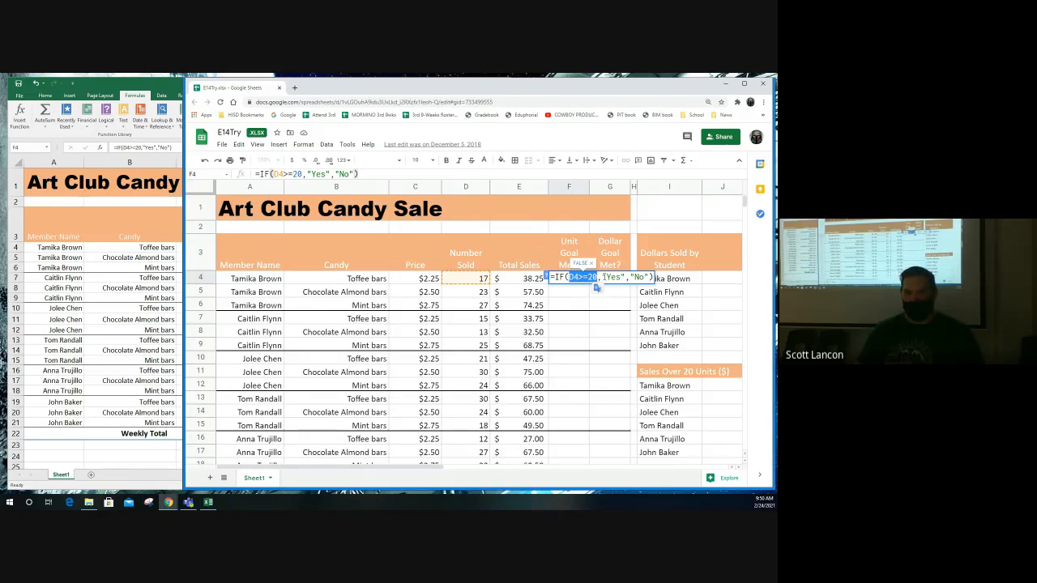
{"action": "left_click", "coordinate": [599, 278]}
{"action": "left_click_drag", "start_coordinate": [602, 277], "coordinate": [626, 278]}
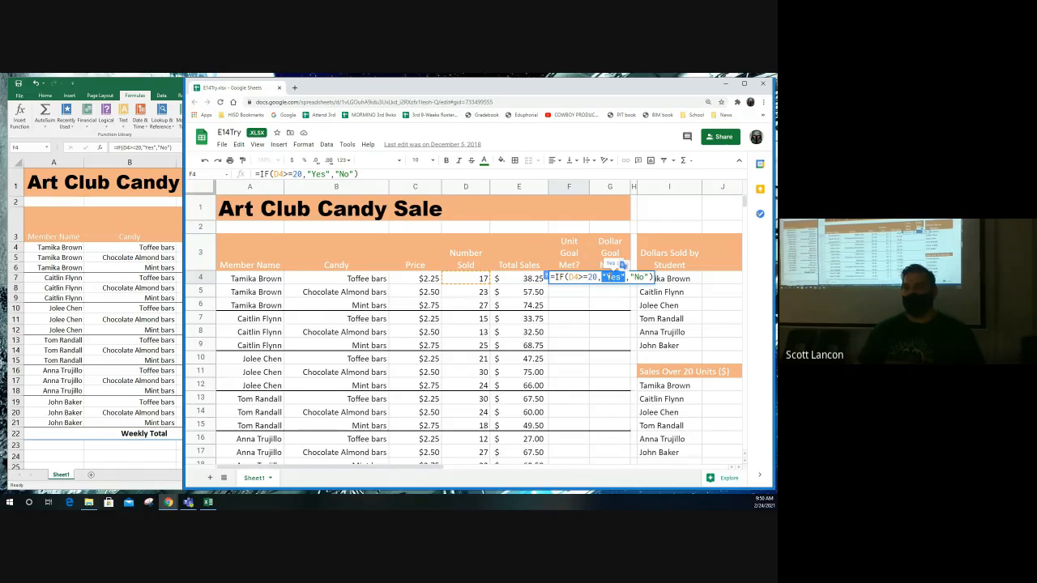
{"action": "left_click", "coordinate": [631, 277]}
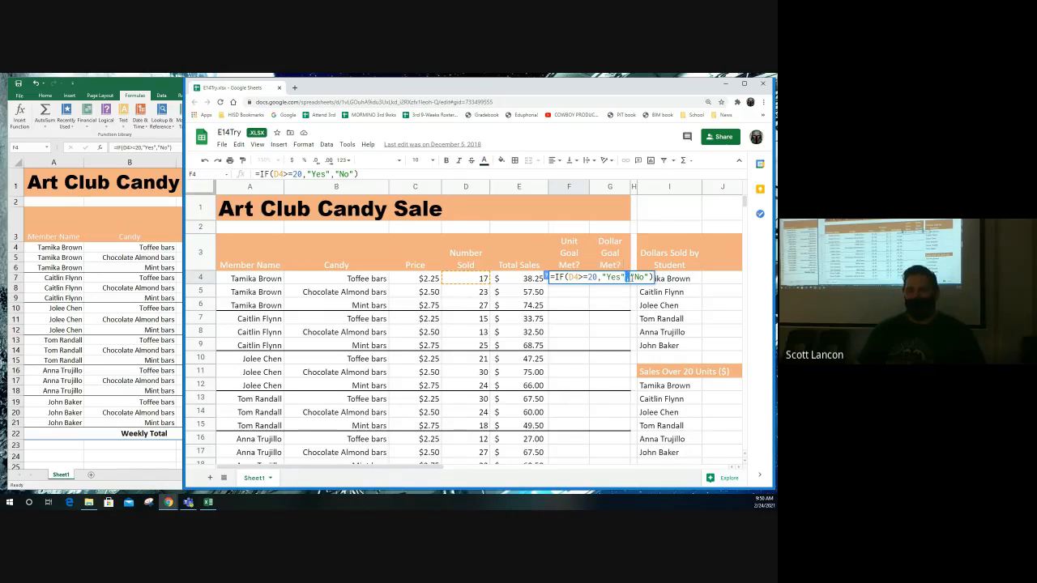
{"action": "left_click_drag", "start_coordinate": [631, 277], "coordinate": [649, 279]}
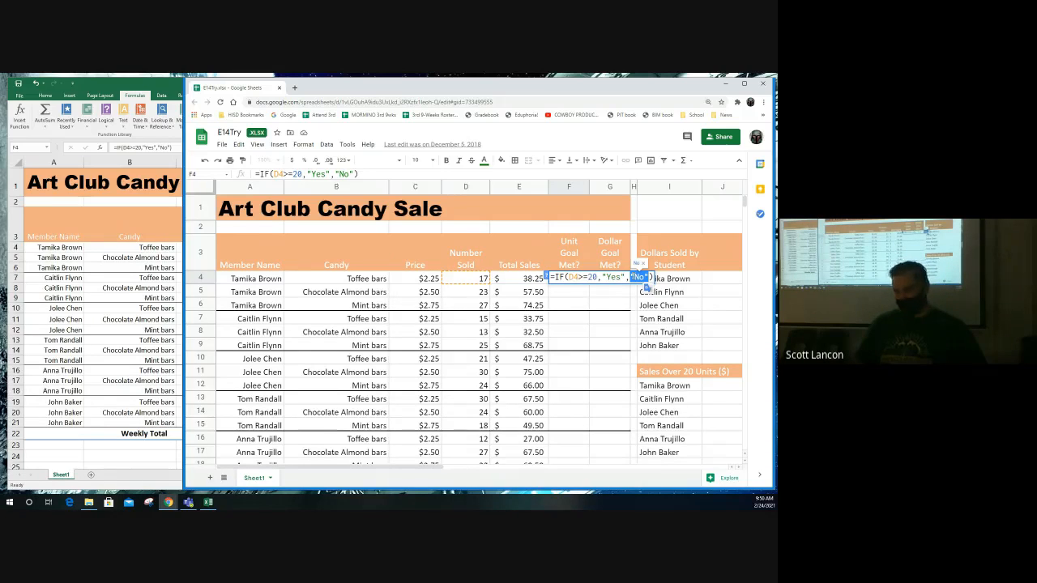
{"action": "key", "text": "Return"}
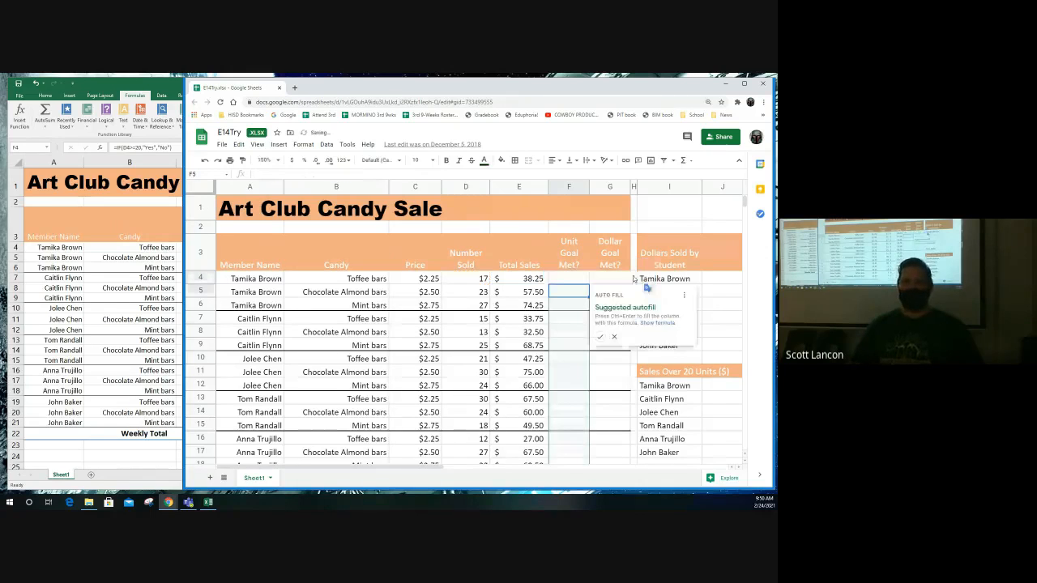
- Check the F4 formula result against the Number Sold in D4 and compare it with the Excel copy
{"action": "left_click", "coordinate": [566, 279]}
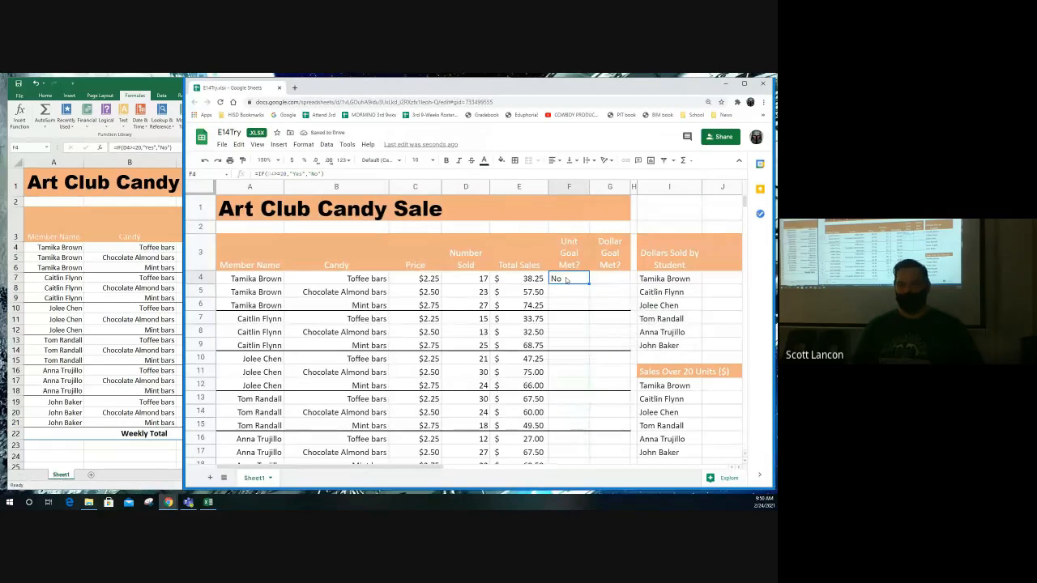
{"action": "left_click", "coordinate": [473, 281]}
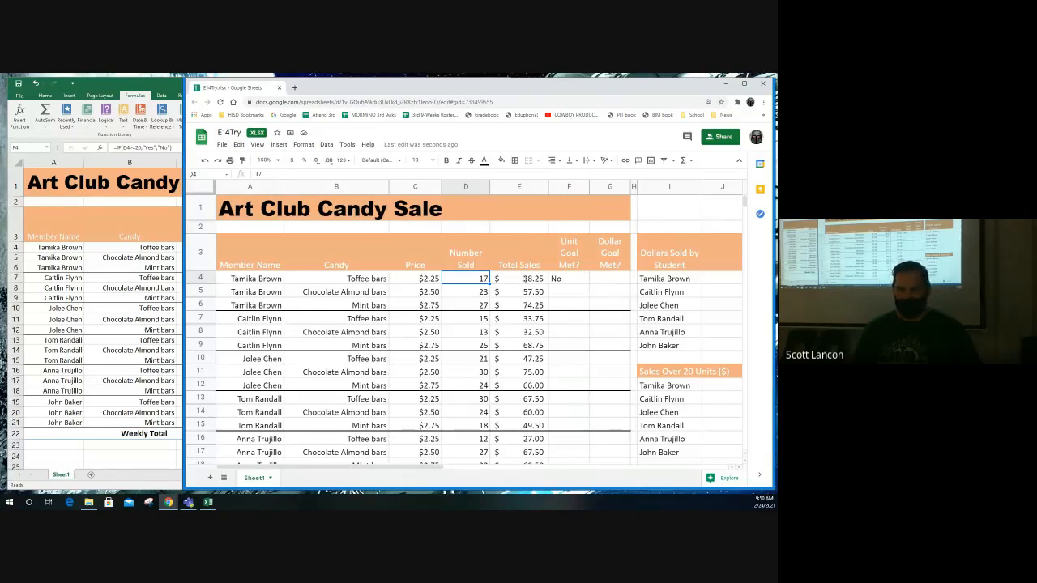
{"action": "left_click", "coordinate": [567, 282]}
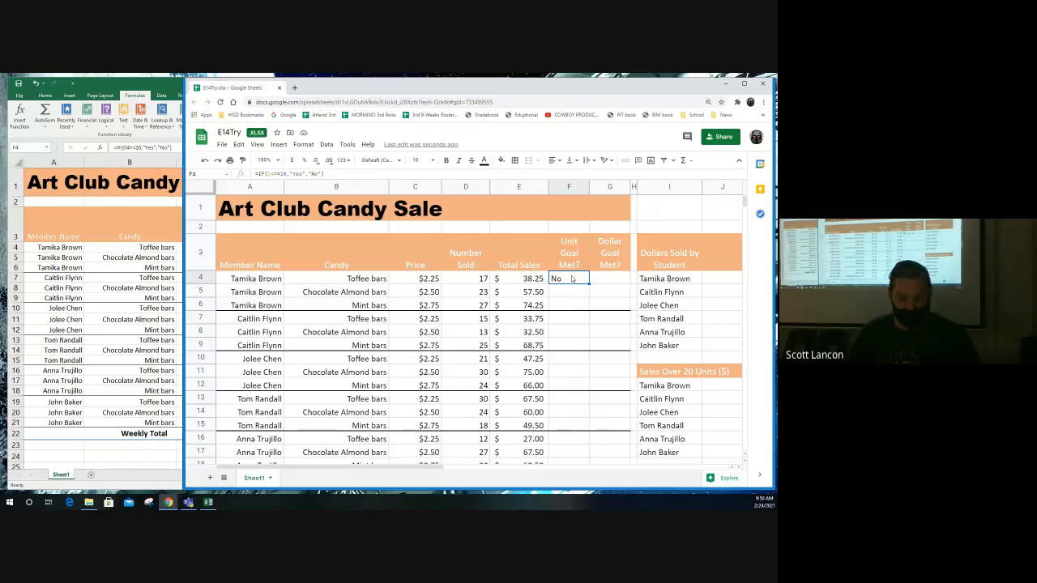
{"action": "left_click", "coordinate": [166, 299]}
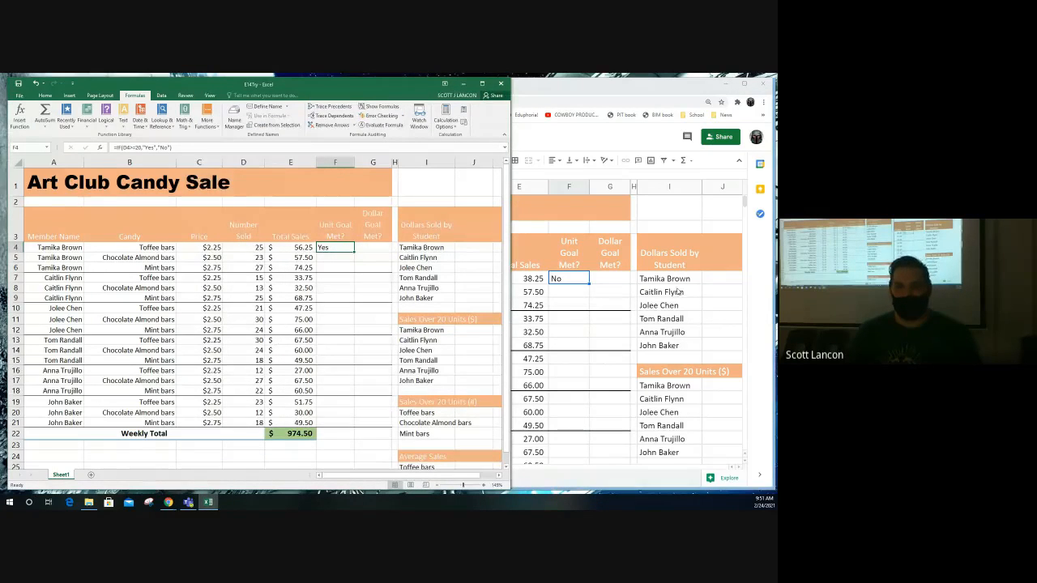
- Test the Google Sheets formula by setting the Number Sold in D4 to 25, and restore it to 17
{"action": "left_click", "coordinate": [616, 282]}
{"action": "left_click", "coordinate": [478, 280]}
{"action": "type", "text": "25"}
{"action": "key", "text": "Return"}
{"action": "left_click", "coordinate": [478, 279]}
{"action": "type", "text": "17"}
{"action": "key", "text": "Return"}
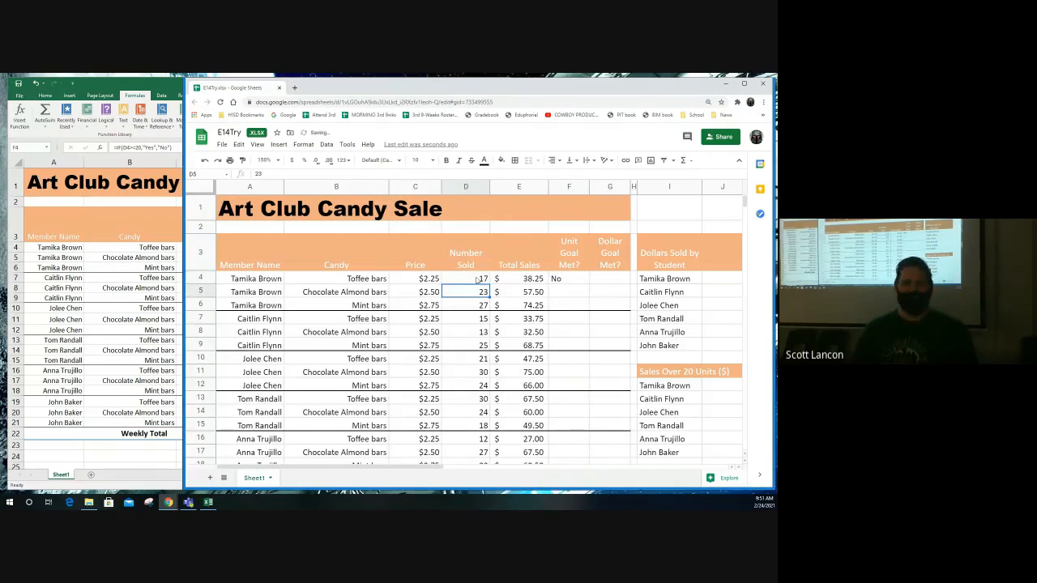
- Switch to the Excel copy and set the Number Sold in D4 back to 17
{"action": "left_click", "coordinate": [149, 267]}
{"action": "left_click", "coordinate": [251, 247]}
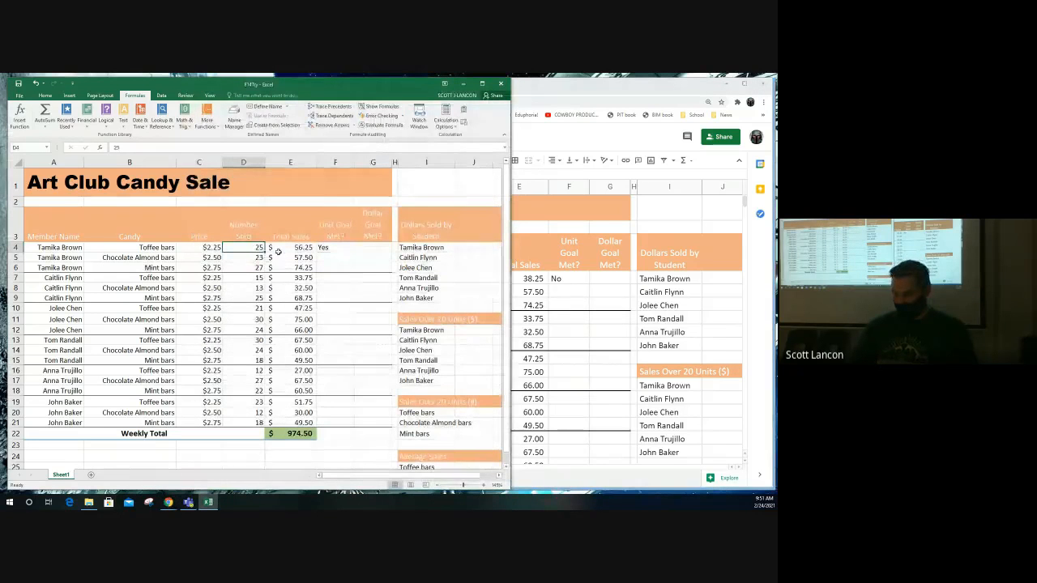
{"action": "type", "text": "17"}
{"action": "key", "text": "Return"}
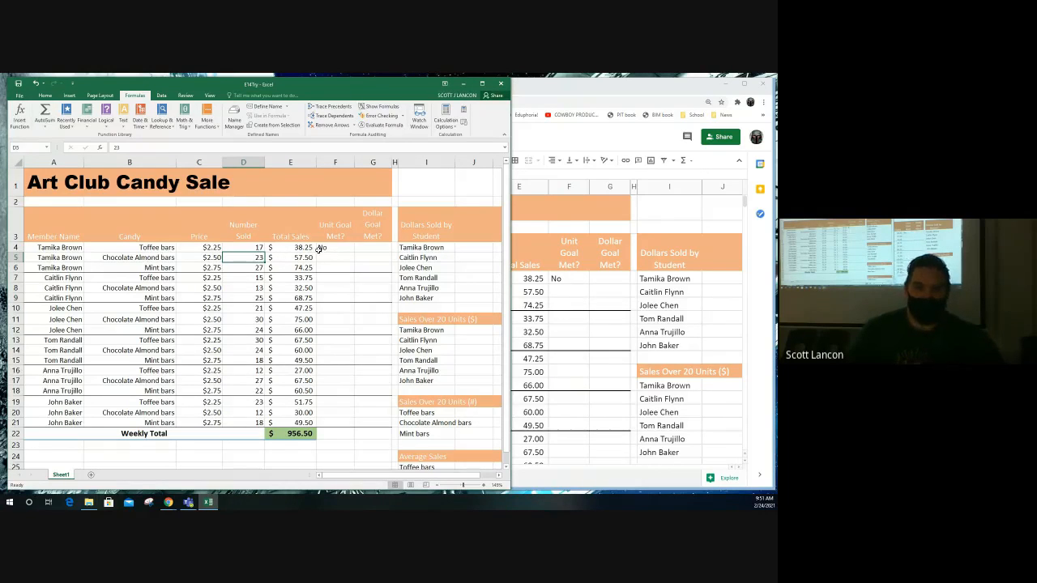
- Fill the IF formula from F4 down through F21 in Excel, without formatting
{"action": "left_click", "coordinate": [256, 247]}
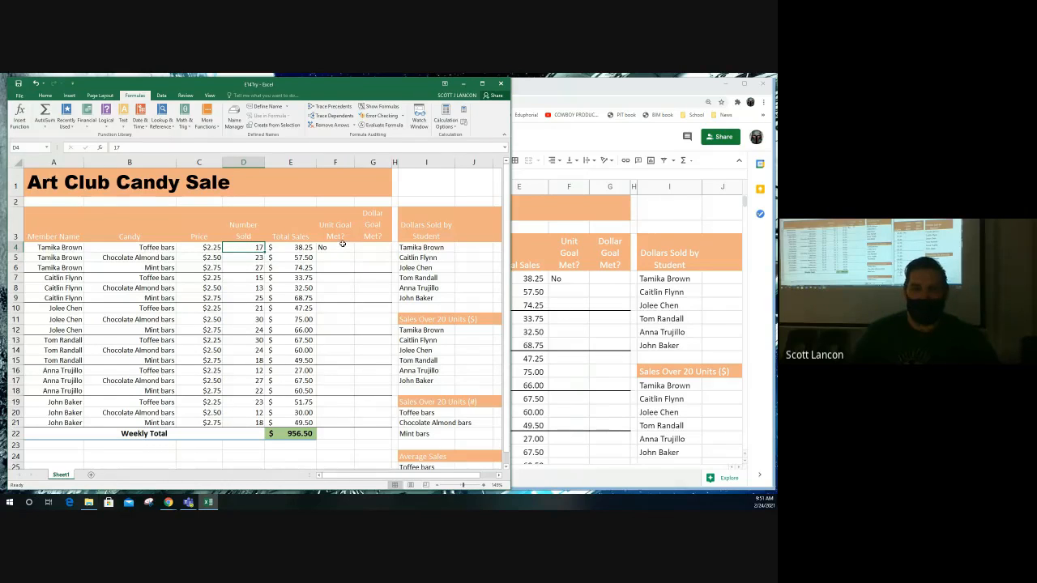
{"action": "left_click", "coordinate": [336, 248]}
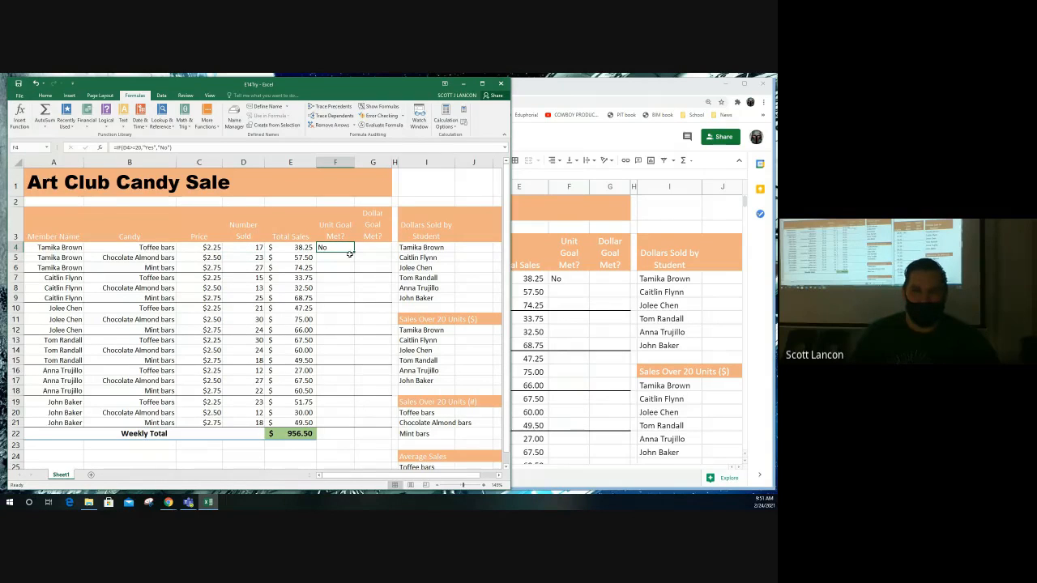
{"action": "left_click_drag", "start_coordinate": [352, 256], "coordinate": [354, 427]}
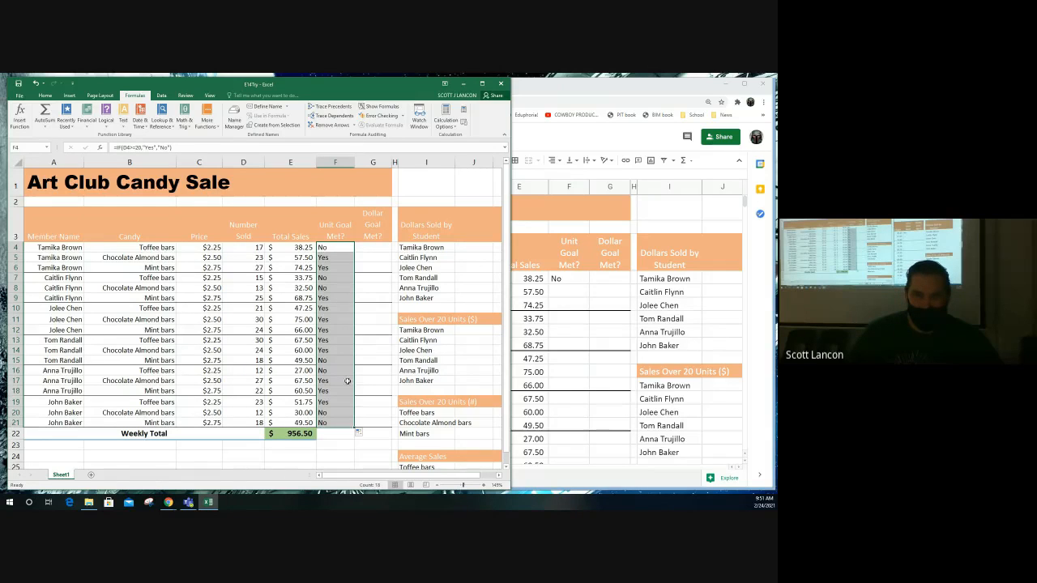
{"action": "left_click", "coordinate": [360, 433]}
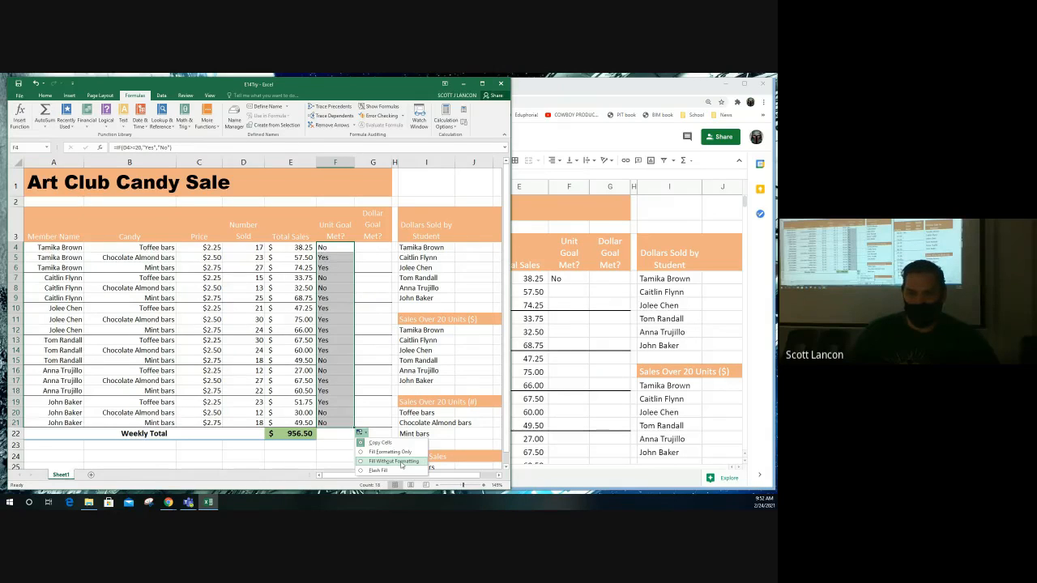
{"action": "left_click", "coordinate": [401, 464]}
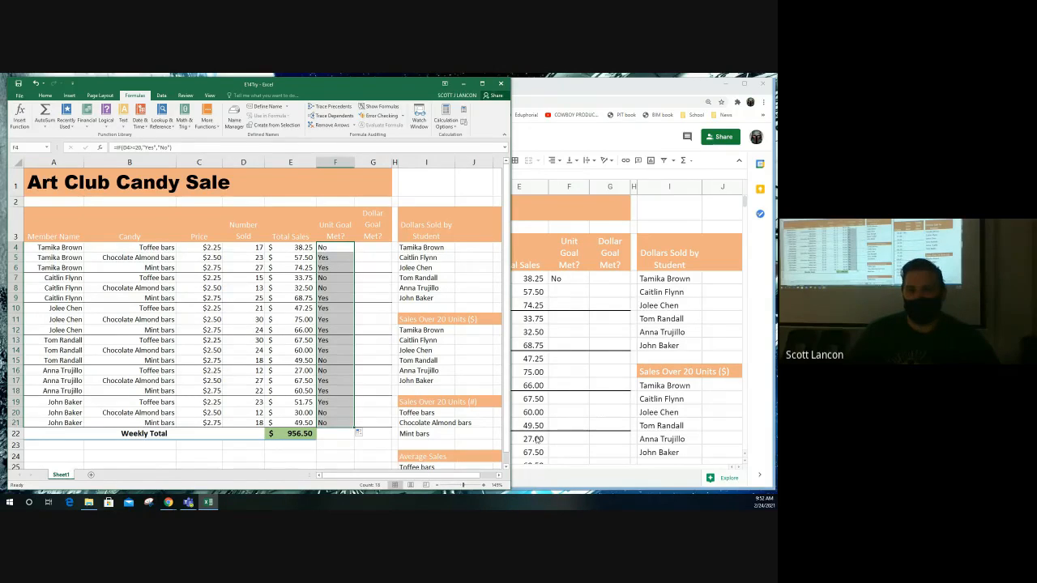
- Switch to the Google Sheets copy and fill the IF formula from F4 down through F21
{"action": "left_click", "coordinate": [588, 390]}
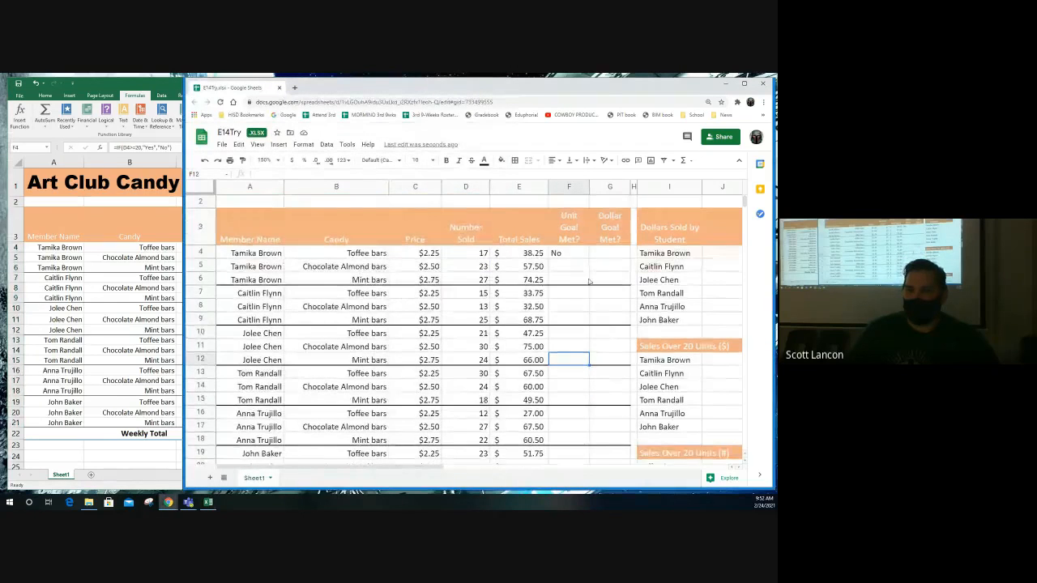
{"action": "scroll", "coordinate": [589, 283], "scroll_direction": "down", "scroll_amount": 1}
{"action": "left_click", "coordinate": [584, 205]}
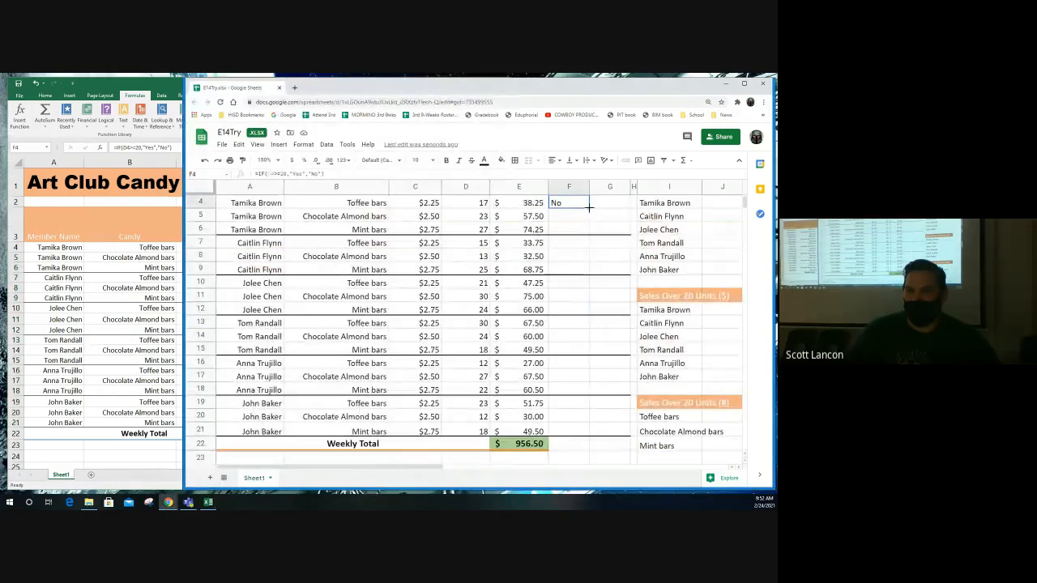
{"action": "left_click_drag", "start_coordinate": [589, 207], "coordinate": [598, 440]}
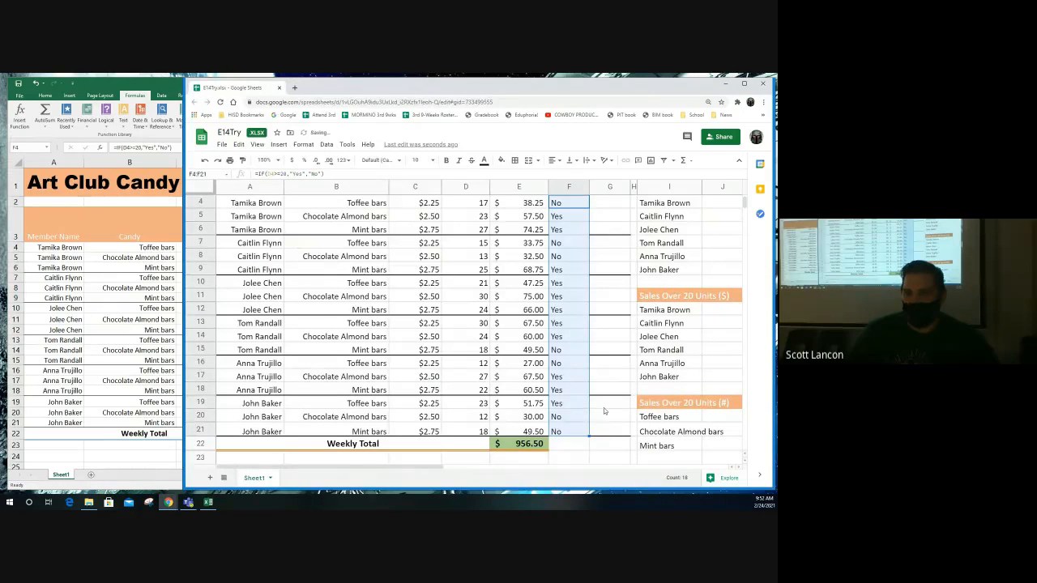
- Examine the filled Unit Goal Met? column and its row borders down to the Weekly Total row
{"action": "scroll", "coordinate": [608, 409], "scroll_direction": "down", "scroll_amount": 1}
{"action": "scroll", "coordinate": [607, 409], "scroll_direction": "up", "scroll_amount": 1}
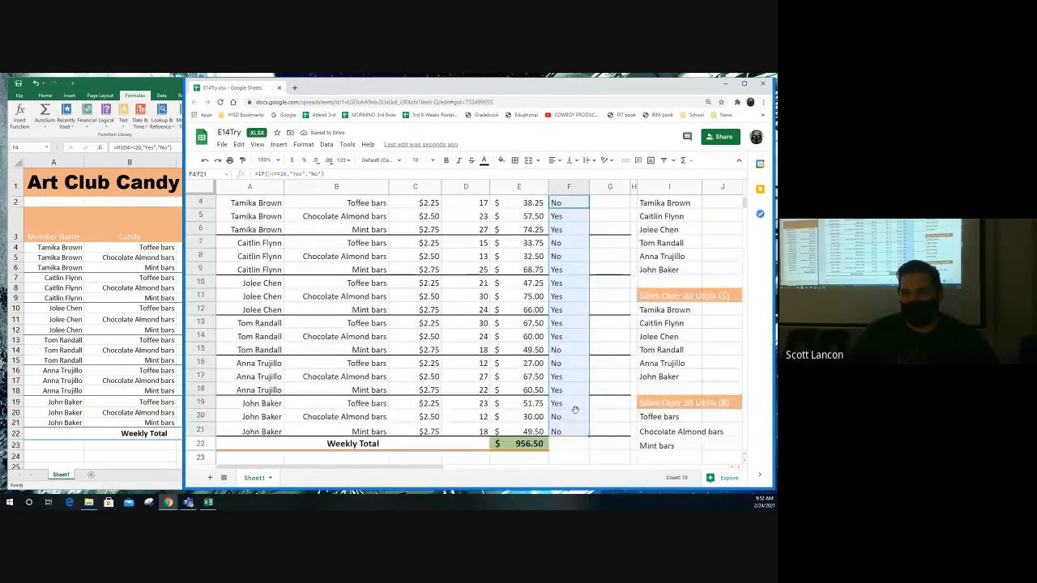
{"action": "left_click", "coordinate": [576, 416]}
{"action": "scroll", "coordinate": [604, 413], "scroll_direction": "down", "scroll_amount": 1}
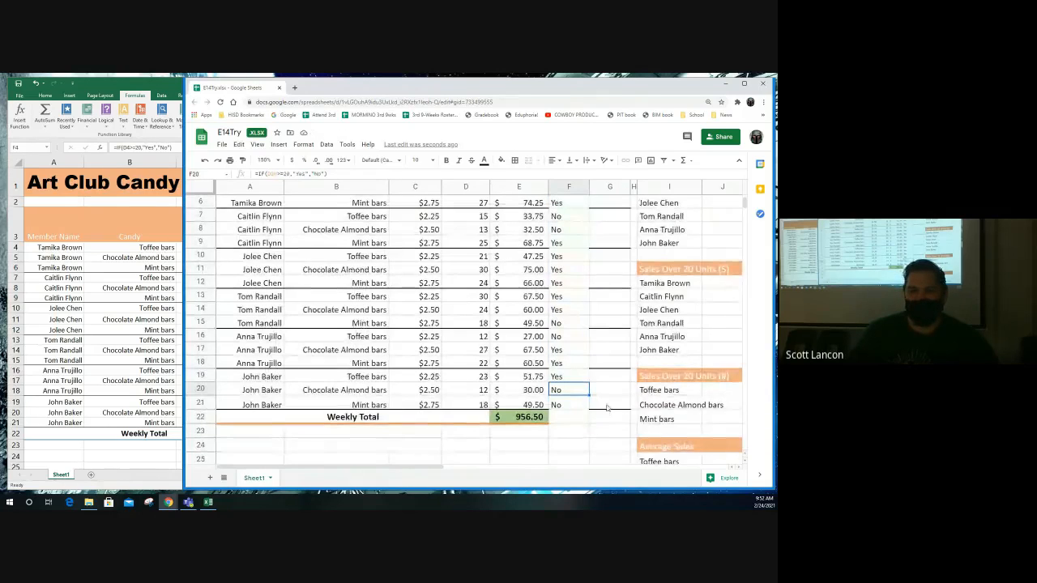
{"action": "scroll", "coordinate": [606, 409], "scroll_direction": "up", "scroll_amount": 1}
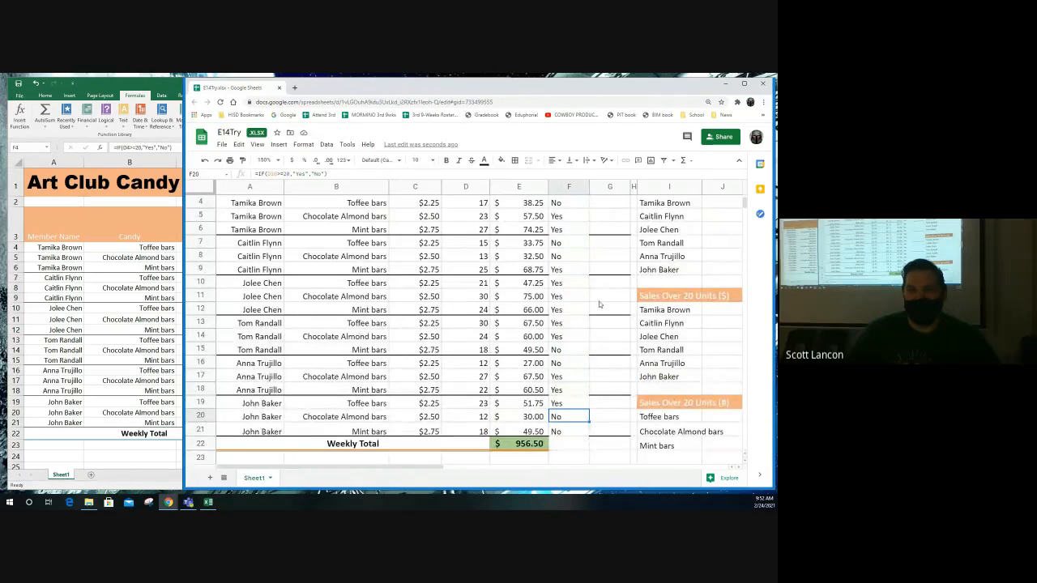
{"action": "scroll", "coordinate": [563, 279], "scroll_direction": "up", "scroll_amount": 1}
{"action": "scroll", "coordinate": [563, 276], "scroll_direction": "down", "scroll_amount": 1}
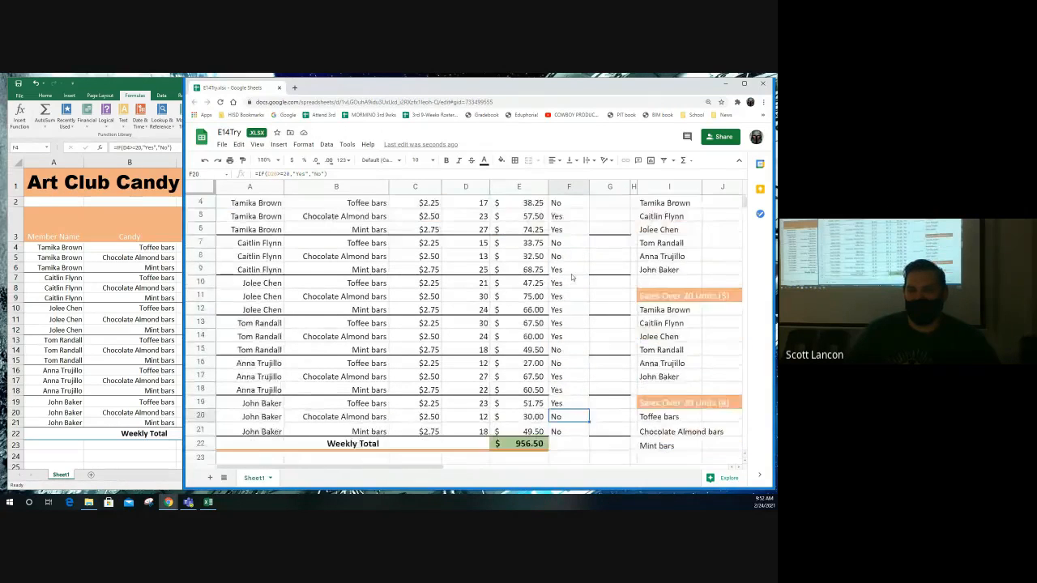
{"action": "scroll", "coordinate": [561, 255], "scroll_direction": "up", "scroll_amount": 1}
- Apply a bottom border to cells F6, F9 and F12 in the Unit Goal Met? column of the Google Sheets copy
{"action": "left_click", "coordinate": [567, 267]}
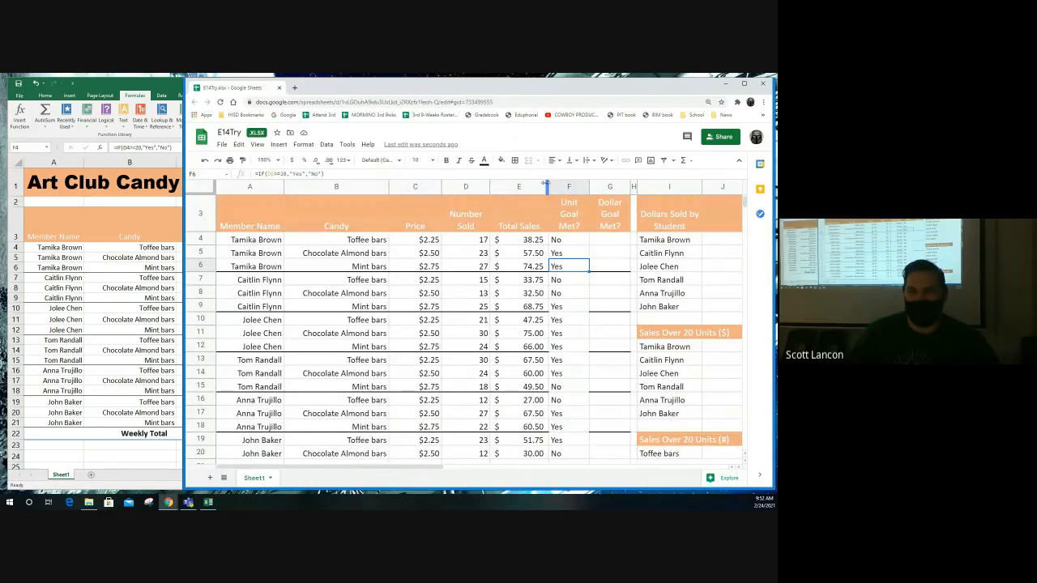
{"action": "left_click", "coordinate": [516, 161]}
{"action": "left_click", "coordinate": [554, 189]}
{"action": "left_click", "coordinate": [570, 308]}
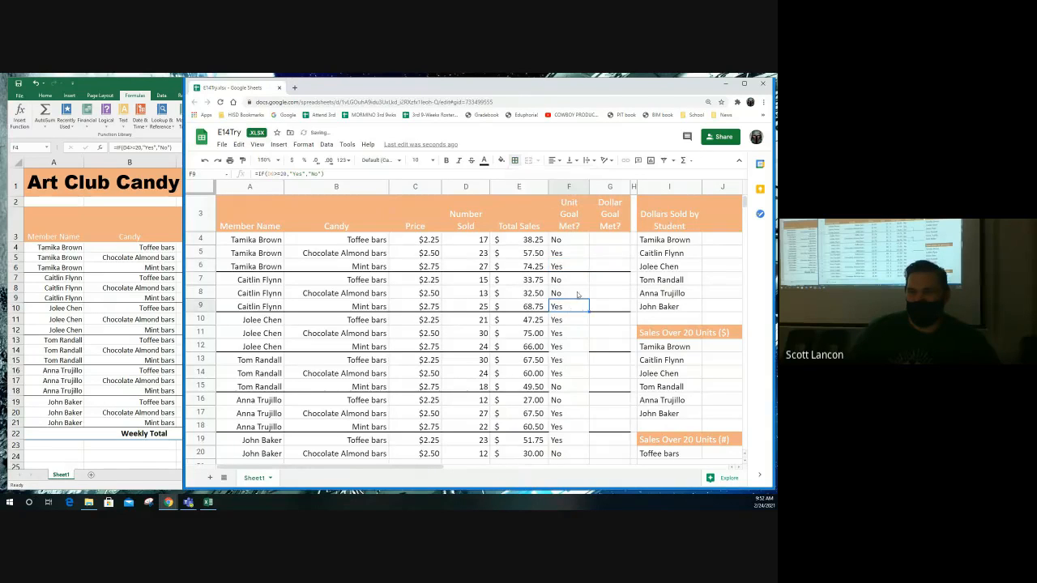
{"action": "left_click", "coordinate": [516, 161]}
{"action": "left_click", "coordinate": [554, 189]}
{"action": "left_click", "coordinate": [576, 349]}
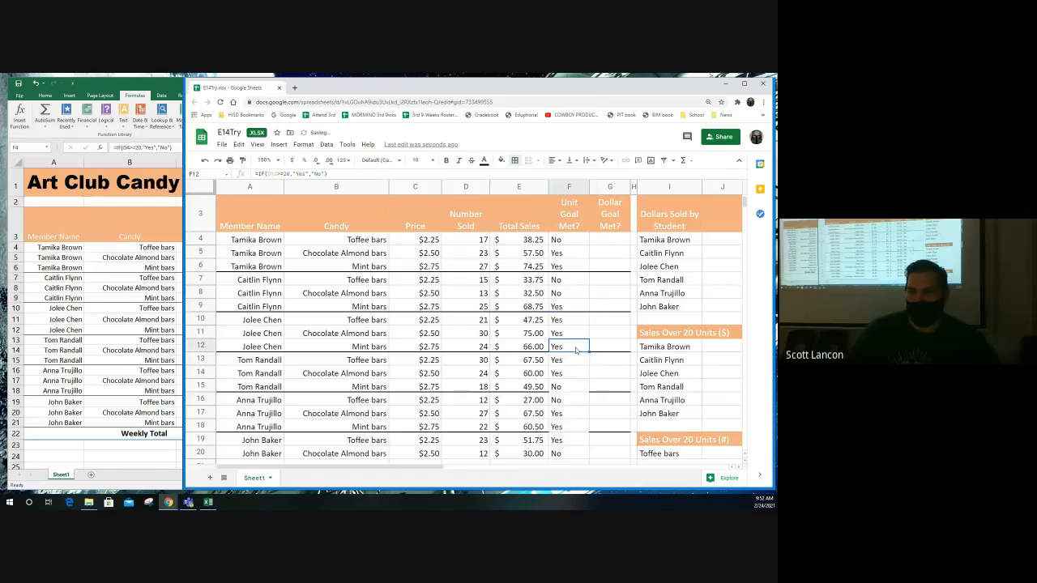
{"action": "left_click", "coordinate": [516, 161]}
{"action": "left_click", "coordinate": [555, 189]}
- Apply a bottom border to cells F15, F18 and F21 in the Unit Goal Met? column
{"action": "scroll", "coordinate": [486, 324], "scroll_direction": "down", "scroll_amount": 2}
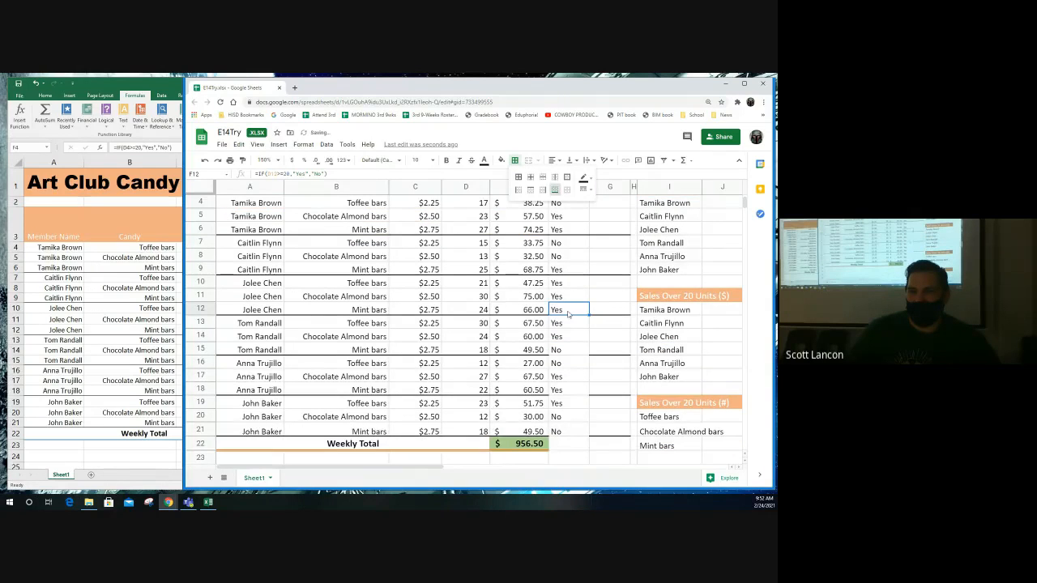
{"action": "left_click", "coordinate": [570, 309]}
{"action": "left_click", "coordinate": [514, 160]}
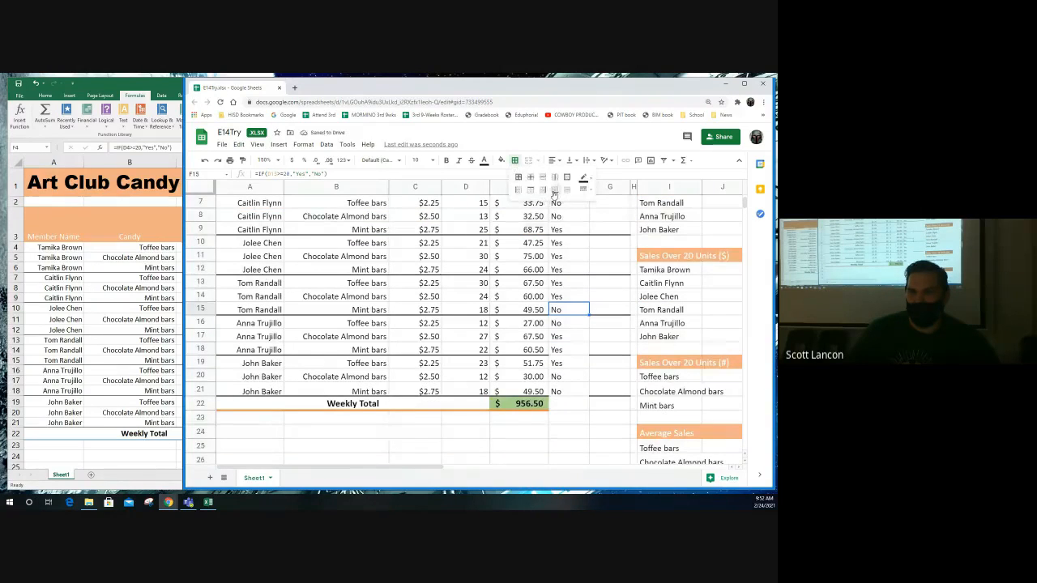
{"action": "left_click", "coordinate": [574, 353]}
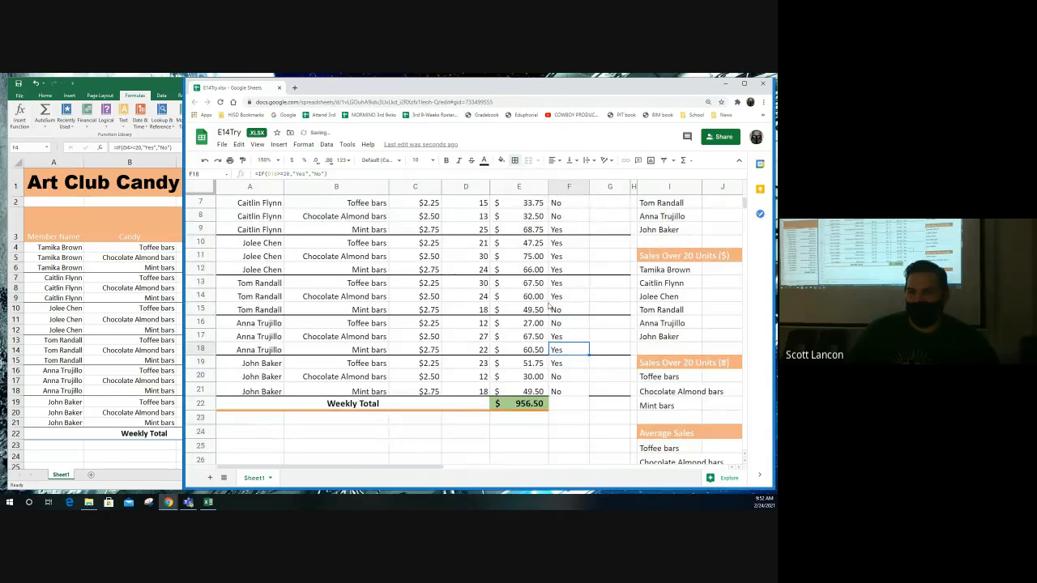
{"action": "left_click", "coordinate": [515, 160]}
{"action": "left_click", "coordinate": [556, 190]}
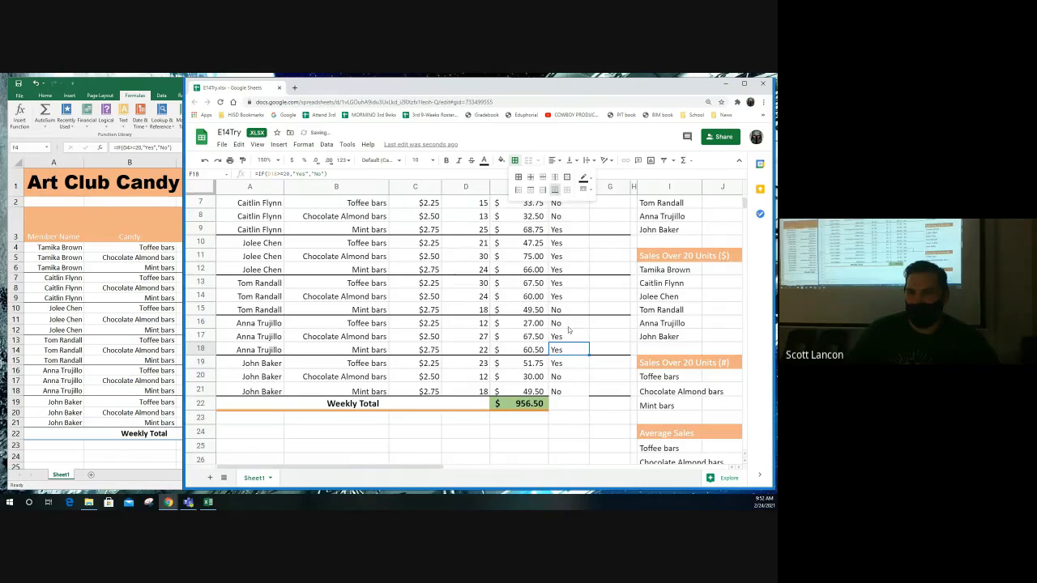
{"action": "left_click", "coordinate": [567, 391]}
{"action": "left_click", "coordinate": [515, 160]}
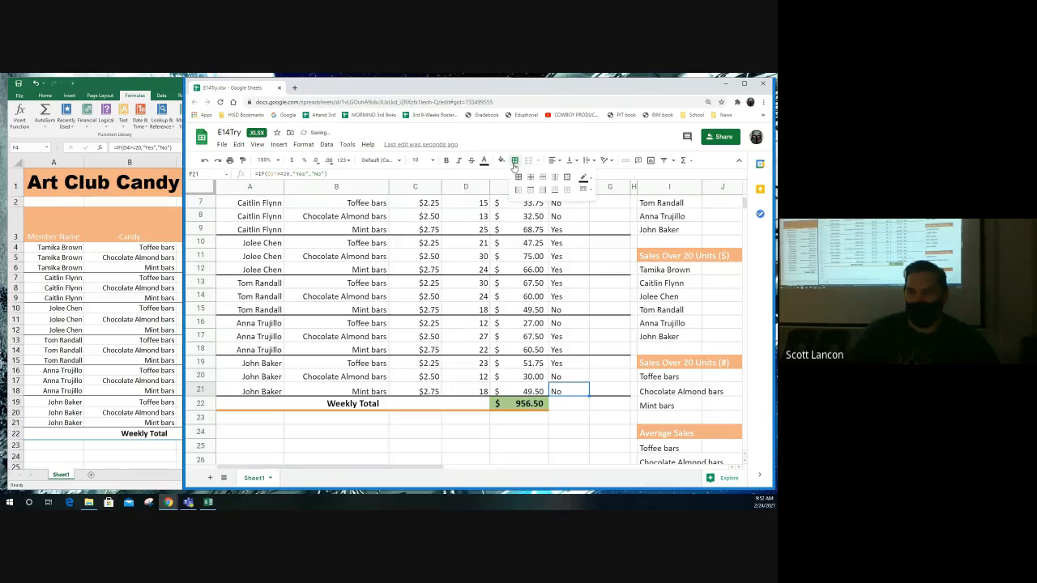
{"action": "left_click", "coordinate": [496, 350]}
{"action": "scroll", "coordinate": [486, 346], "scroll_direction": "up", "scroll_amount": 3}
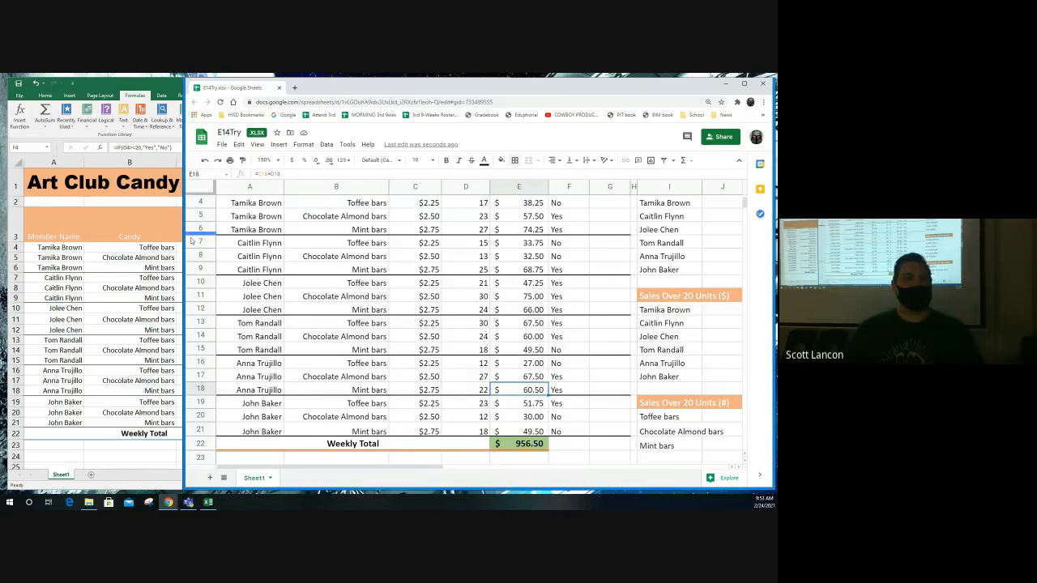
- Switch to the Excel copy and insert an IF function from the Logical category in cell G4 under Dollar Goal Met?
{"action": "left_click", "coordinate": [156, 252]}
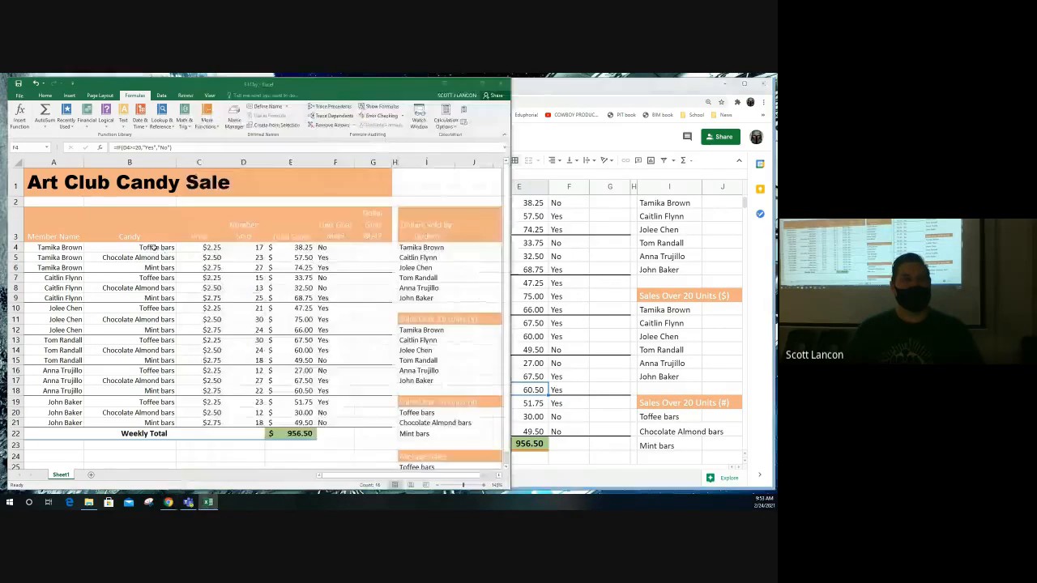
{"action": "left_click", "coordinate": [375, 247]}
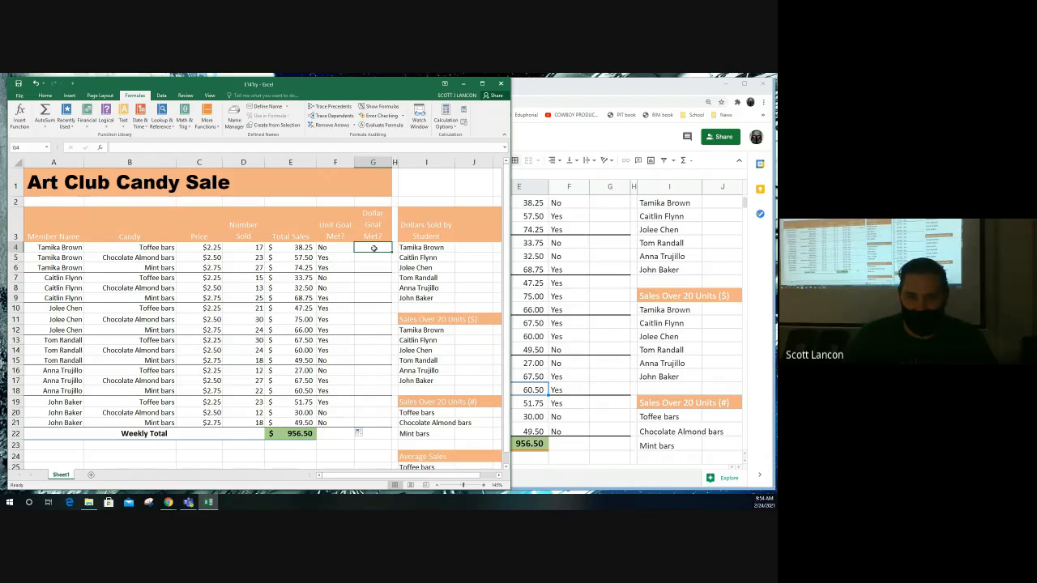
{"action": "left_click", "coordinate": [15, 121]}
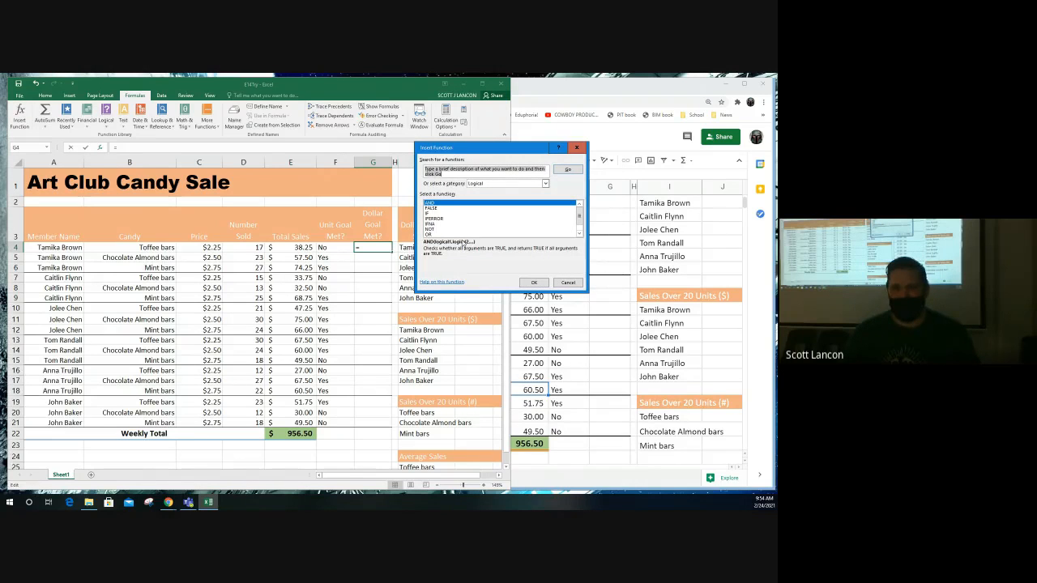
{"action": "left_click", "coordinate": [459, 234]}
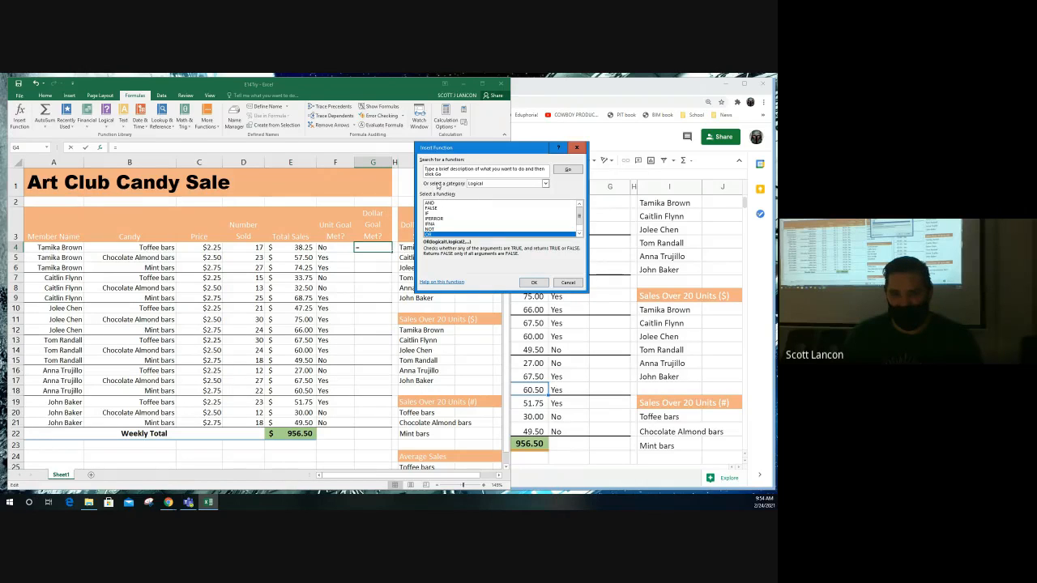
{"action": "left_click", "coordinate": [448, 203]}
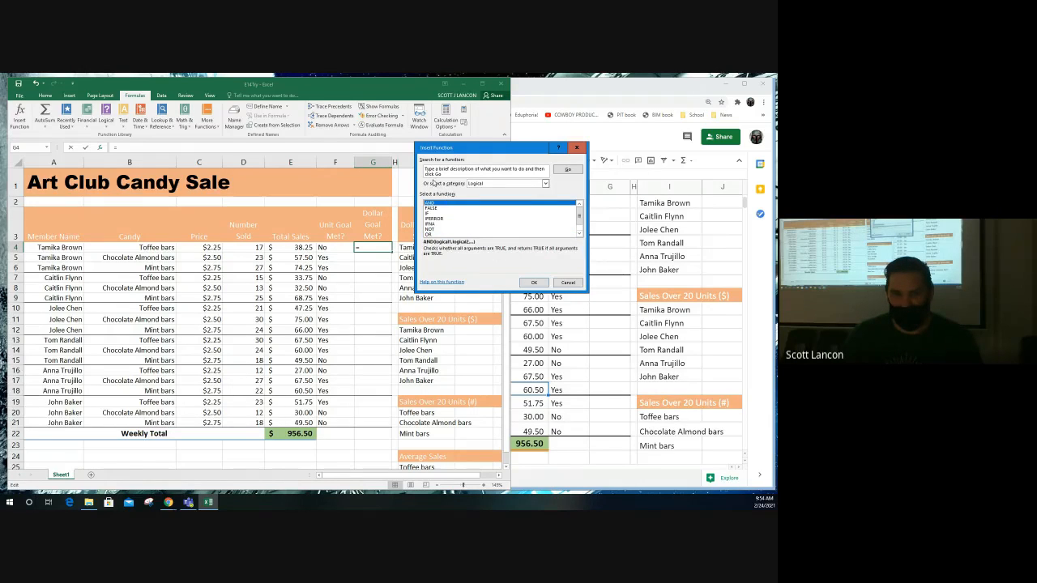
{"action": "left_click", "coordinate": [513, 184]}
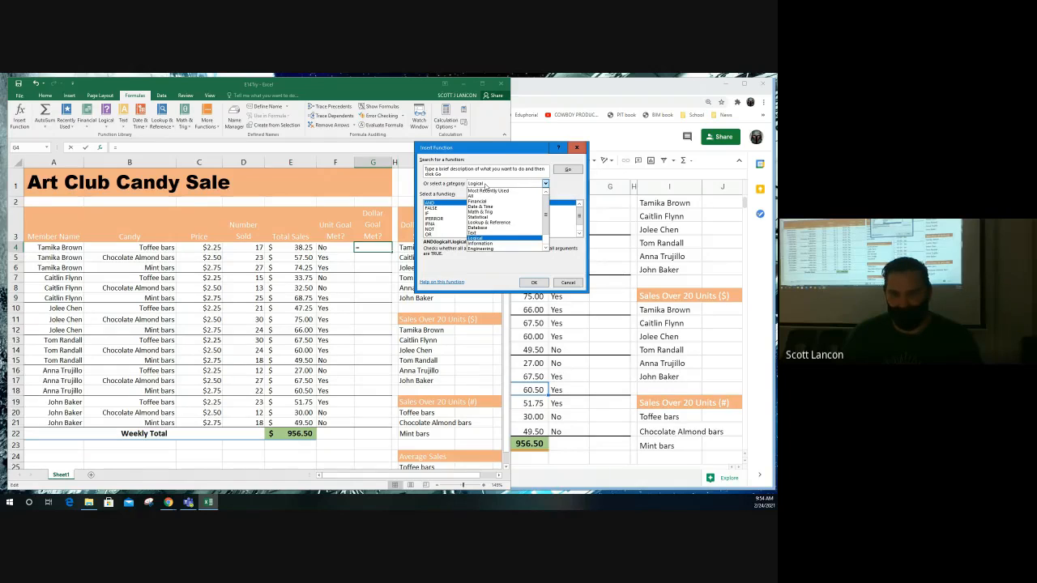
{"action": "left_click", "coordinate": [546, 185]}
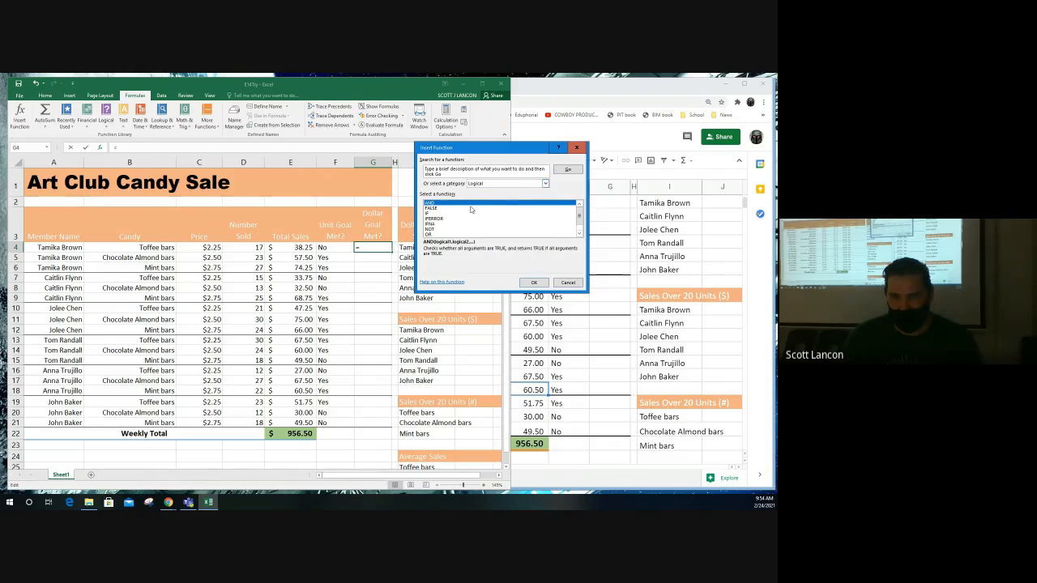
{"action": "left_click", "coordinate": [444, 214]}
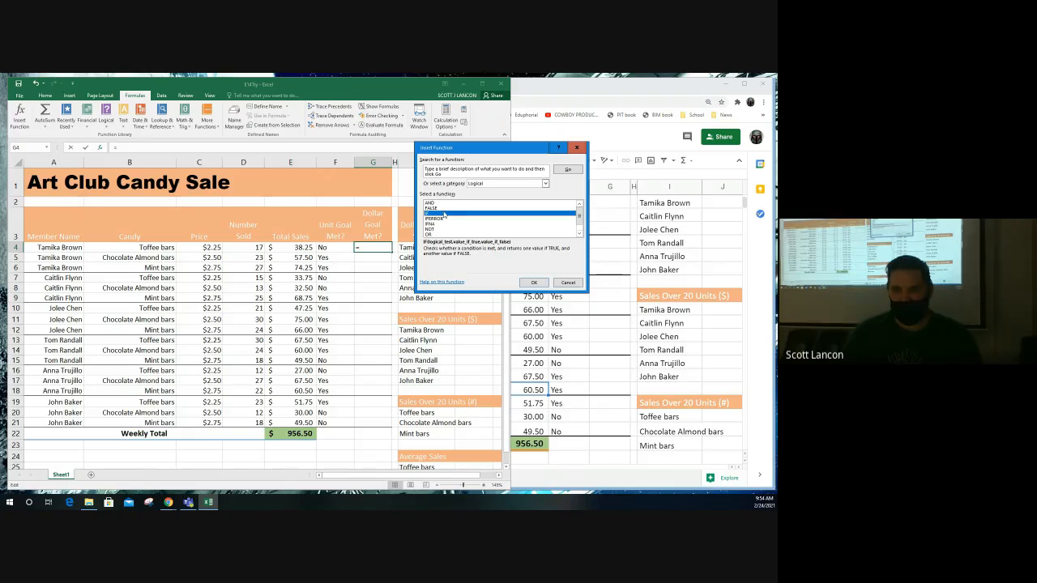
{"action": "left_click", "coordinate": [534, 283]}
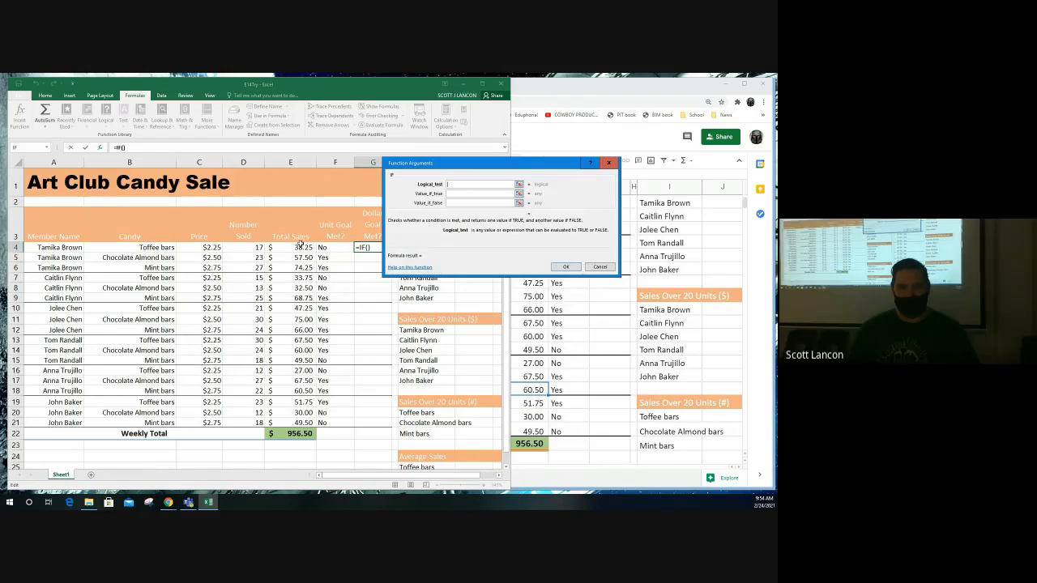
- Set the IF arguments to logical test E4>=60, value if true "Yes" and value if false "No"
{"action": "left_click", "coordinate": [297, 247]}
{"action": "type", "text": ">="}
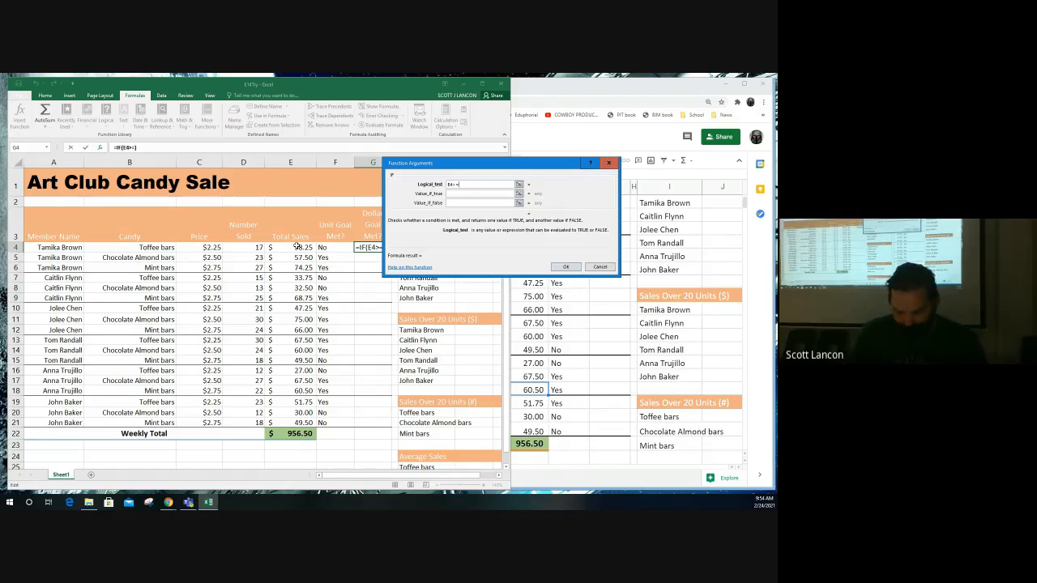
{"action": "type", "text": "60"}
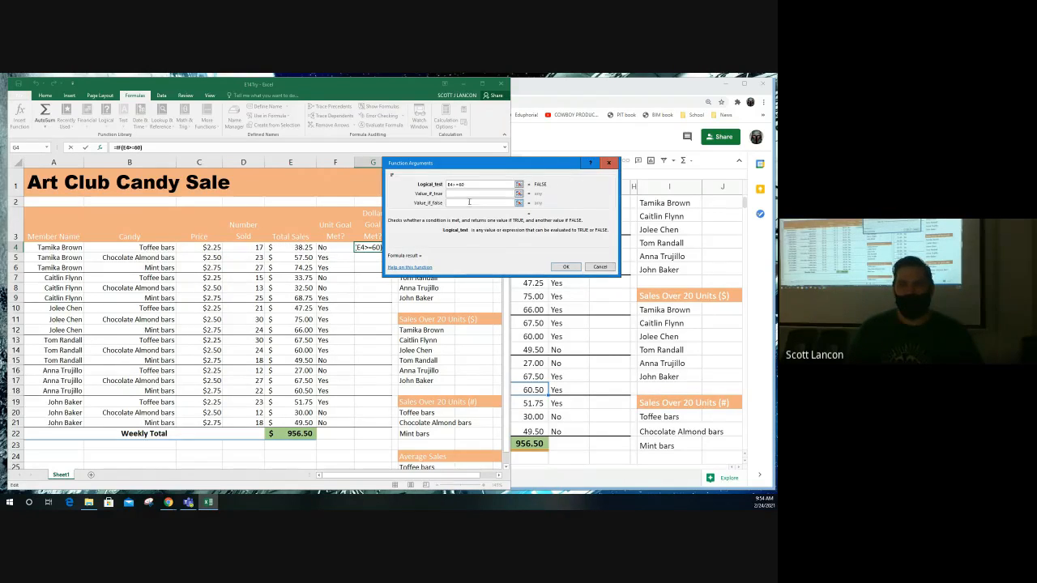
{"action": "left_click", "coordinate": [471, 193]}
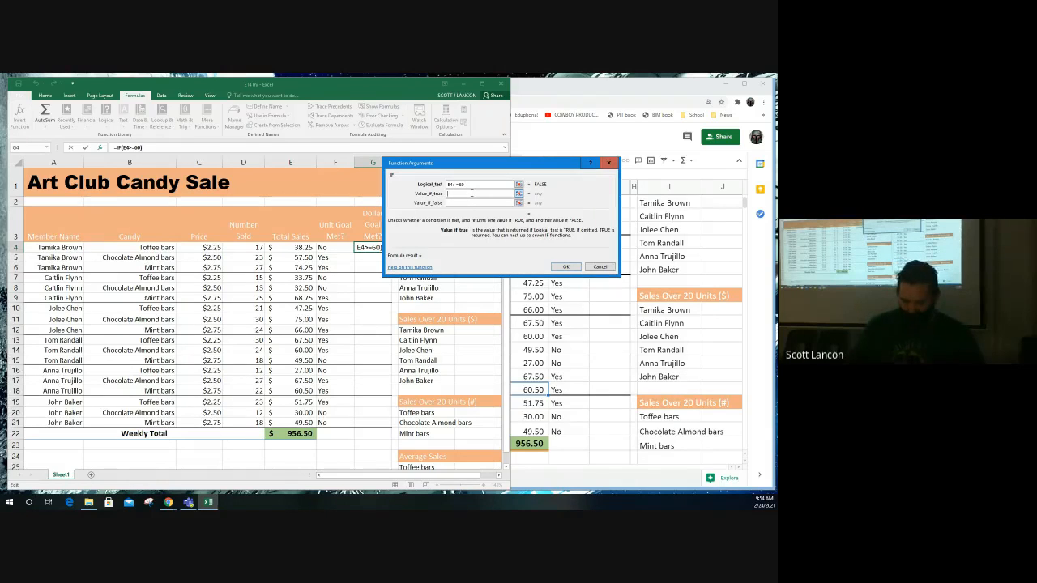
{"action": "type", "text": "\"yes\""}
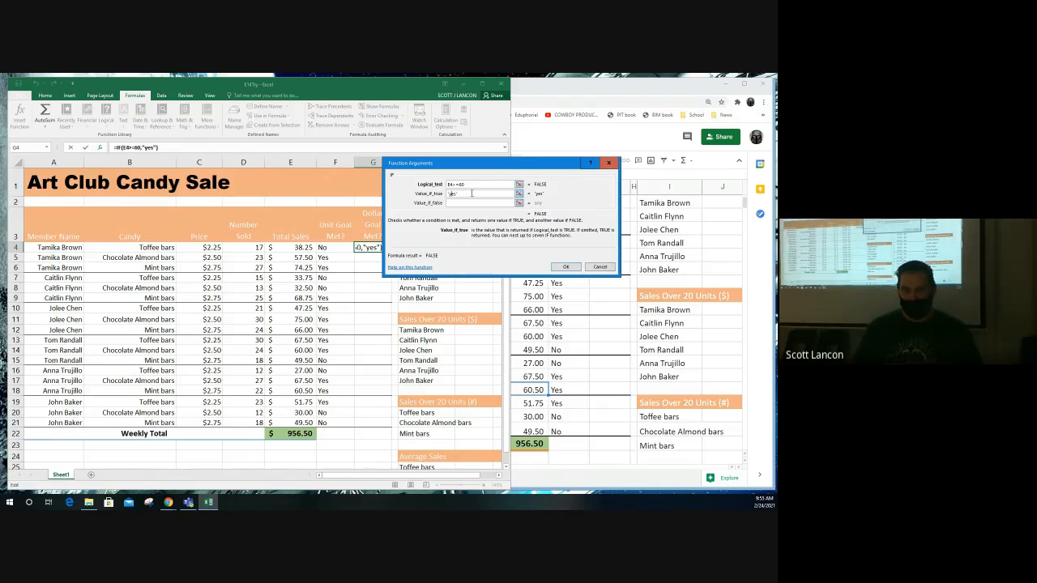
{"action": "key", "text": "BackSpace"}
{"action": "type", "text": "Y"}
{"action": "key", "text": "Tab"}
{"action": "type", "text": "No"}
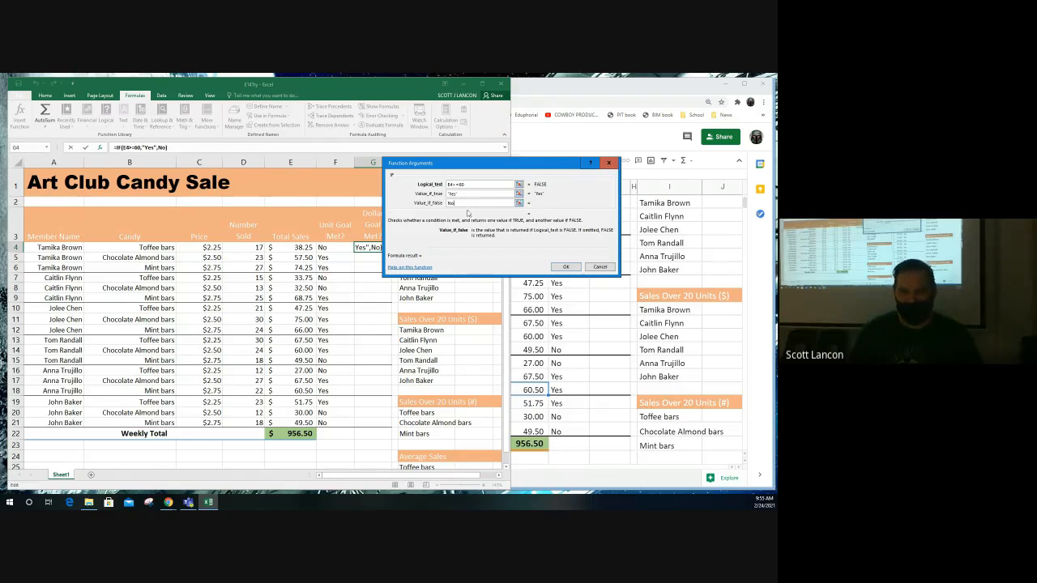
- Try appending +E465 to the "Yes" value of the IF function and enter the formula in G4
{"action": "left_click", "coordinate": [476, 195]}
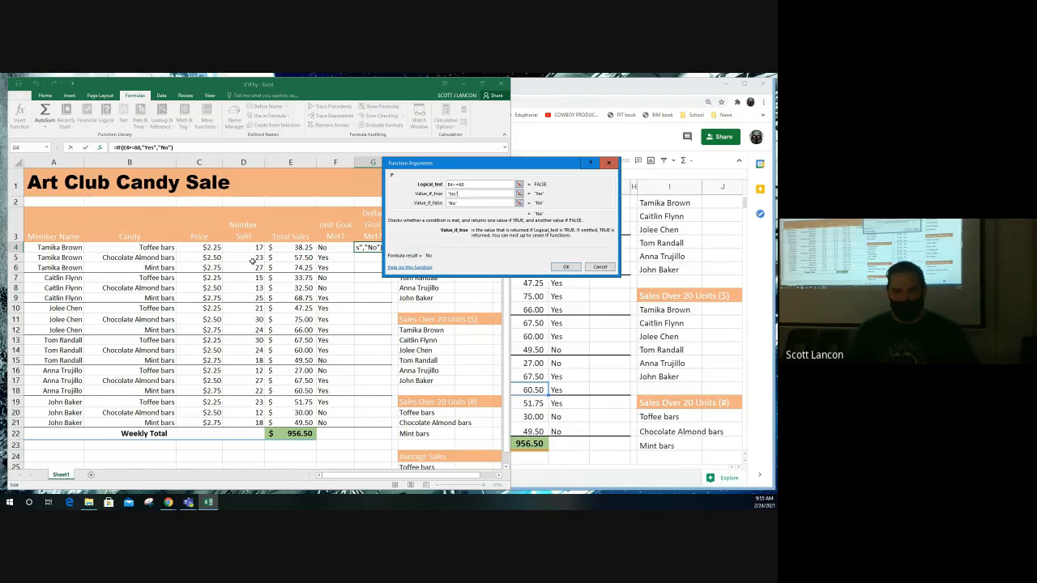
{"action": "type", "text": "+"}
{"action": "left_click", "coordinate": [297, 248]}
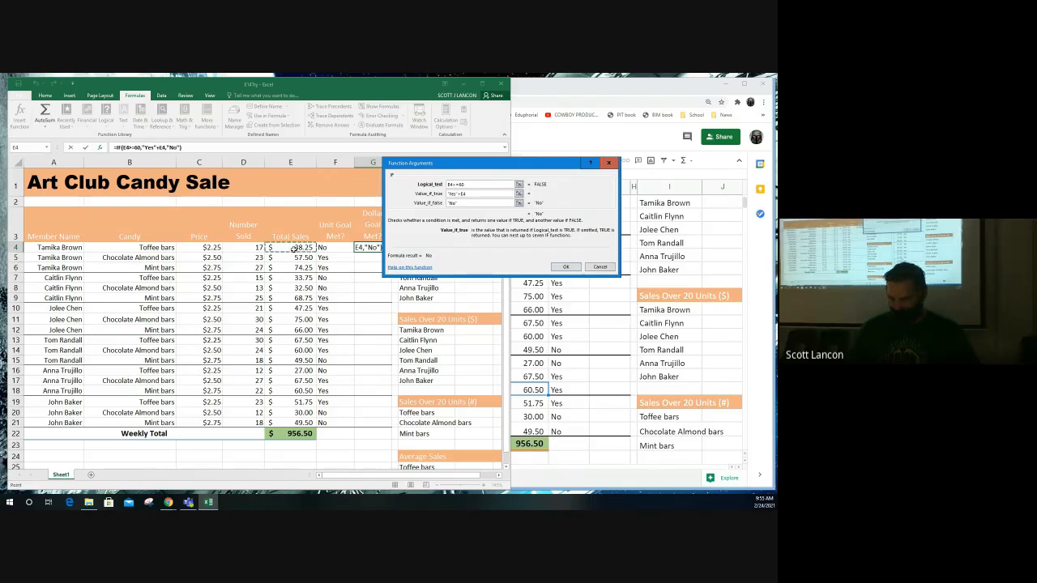
{"action": "key", "text": "F4"}
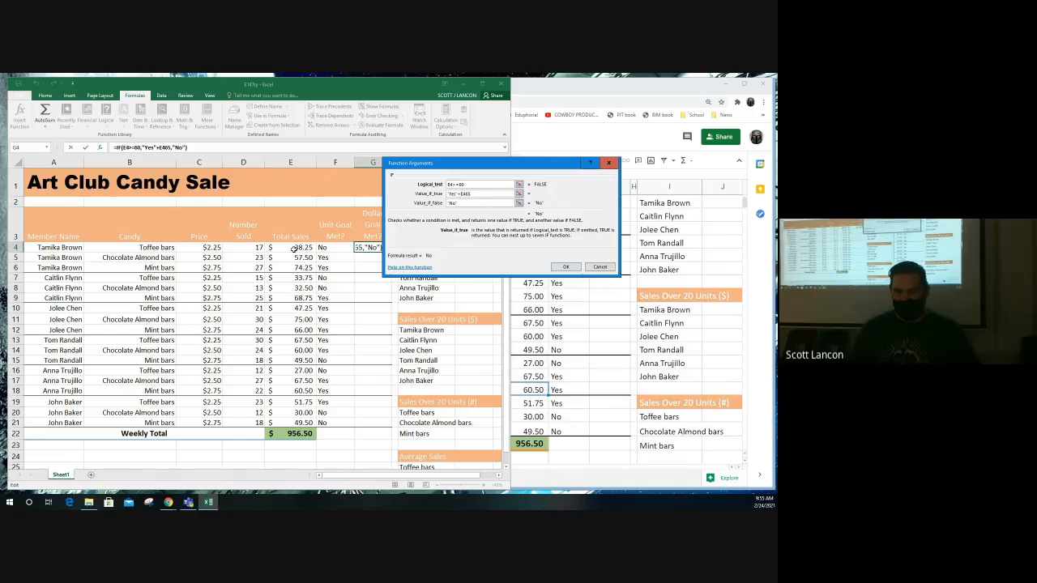
{"action": "key", "text": "Return"}
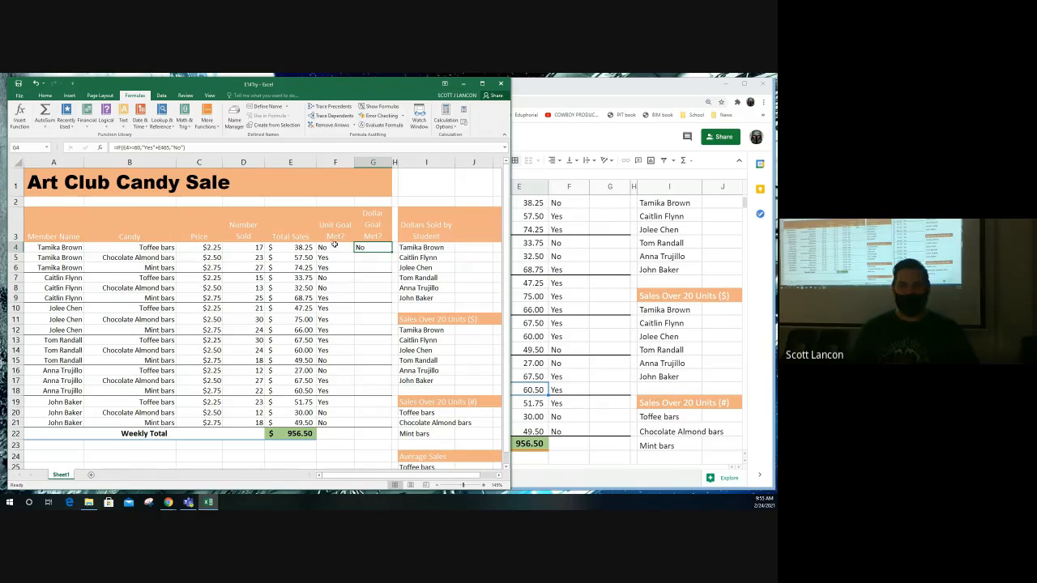
- Remove +E465 from the formula in G4 so that it reads =IF(E4>=60,"Yes","No")
{"action": "double_click", "coordinate": [367, 247]}
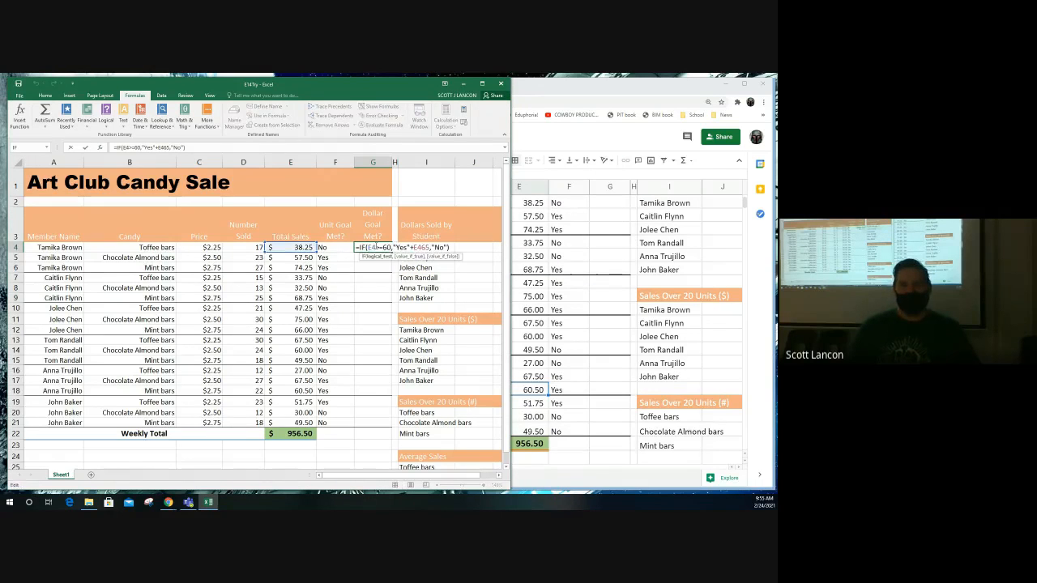
{"action": "left_click", "coordinate": [428, 247]}
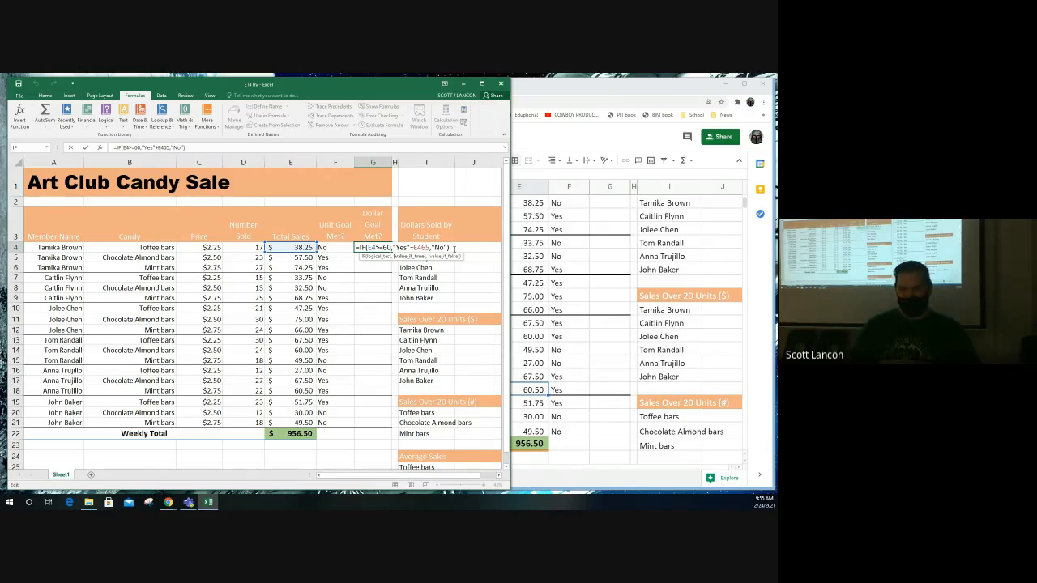
{"action": "key", "text": "BackSpace"}
{"action": "key", "text": "BackSpace"}
{"action": "key", "text": "BackSpace"}
{"action": "key", "text": "BackSpace"}
{"action": "key", "text": "BackSpace"}
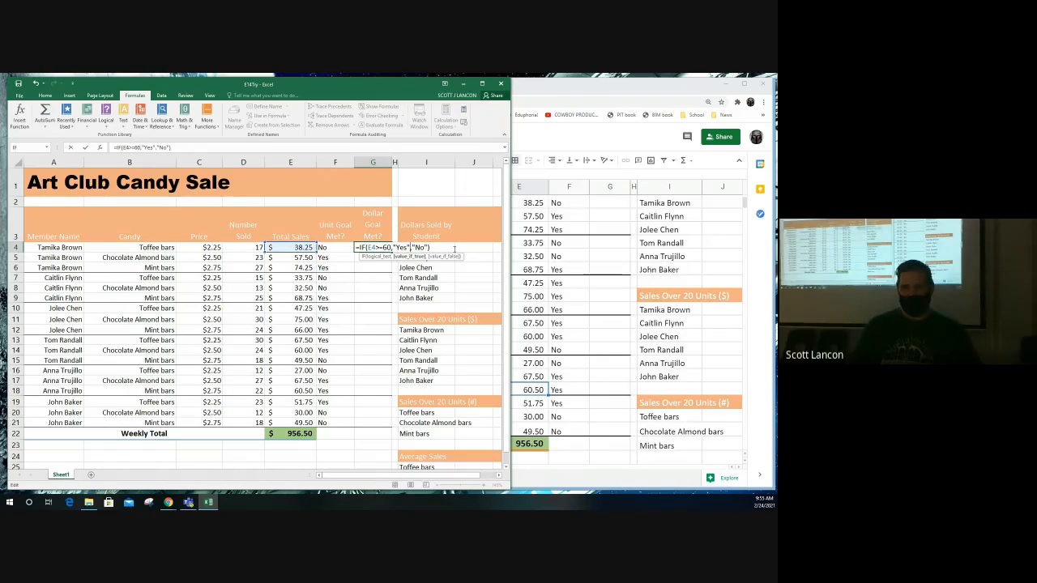
{"action": "key", "text": "Return"}
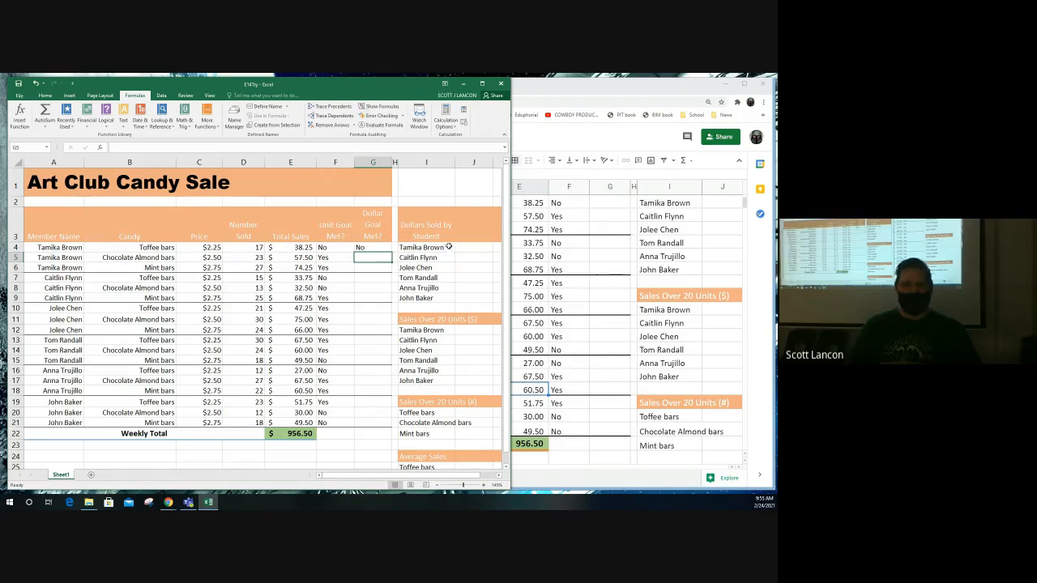
- Reopen the function arguments of G4 and review the logical test, the value if true and the value if false
{"action": "left_click", "coordinate": [378, 244]}
{"action": "left_click", "coordinate": [18, 115]}
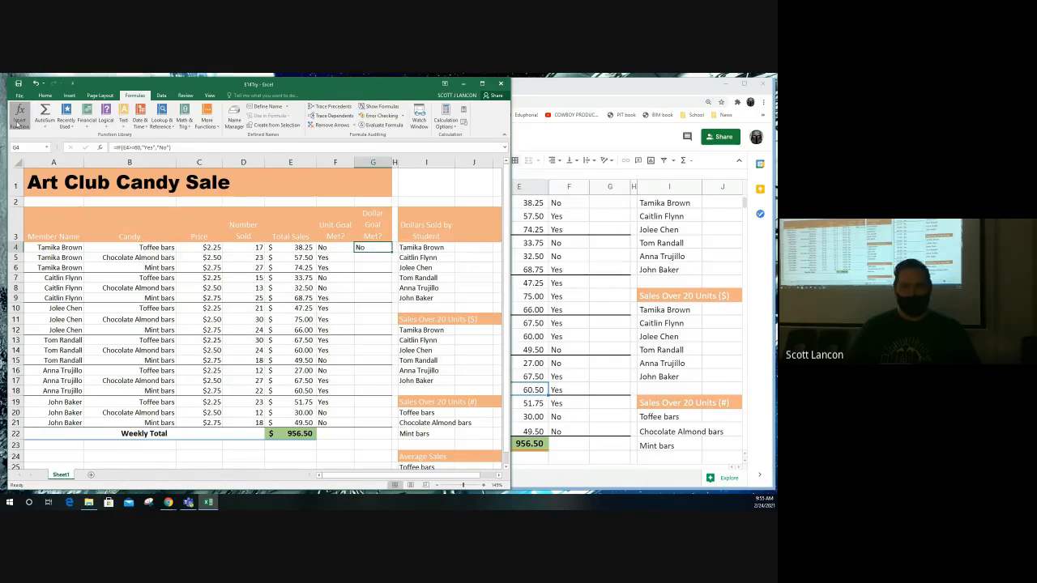
{"action": "left_click", "coordinate": [474, 184]}
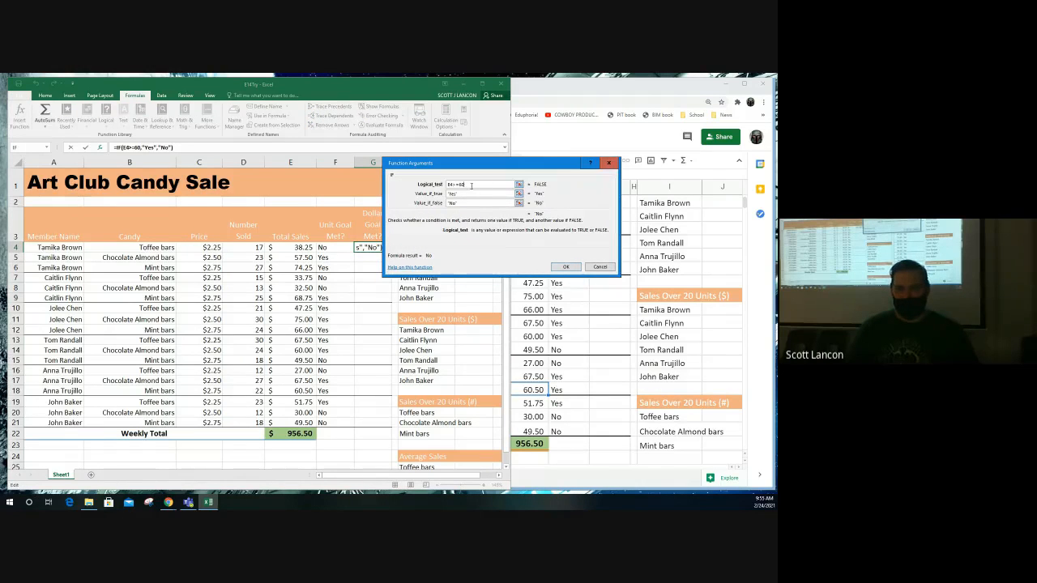
{"action": "left_click", "coordinate": [468, 192]}
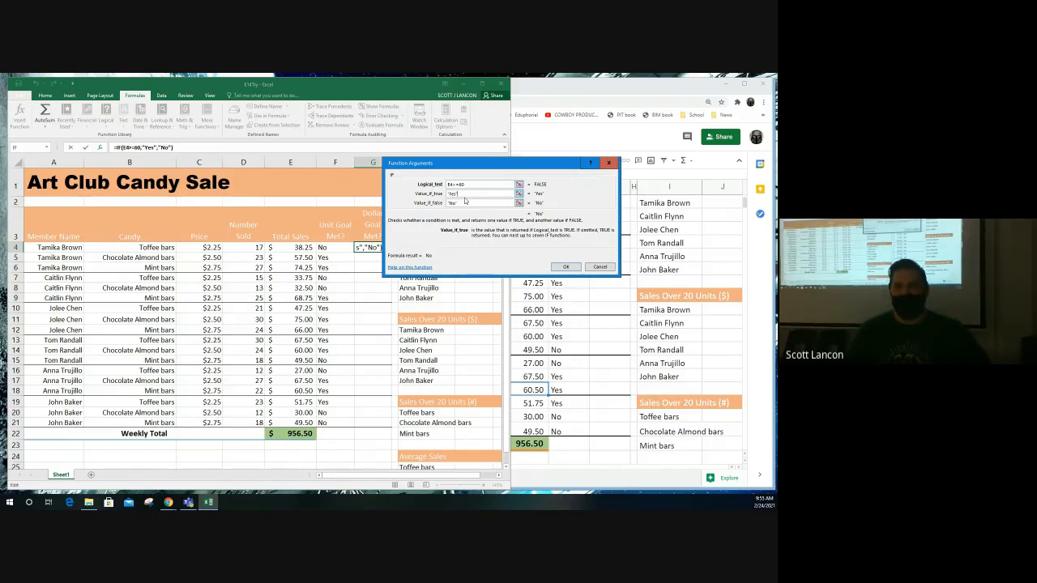
{"action": "left_click", "coordinate": [464, 202]}
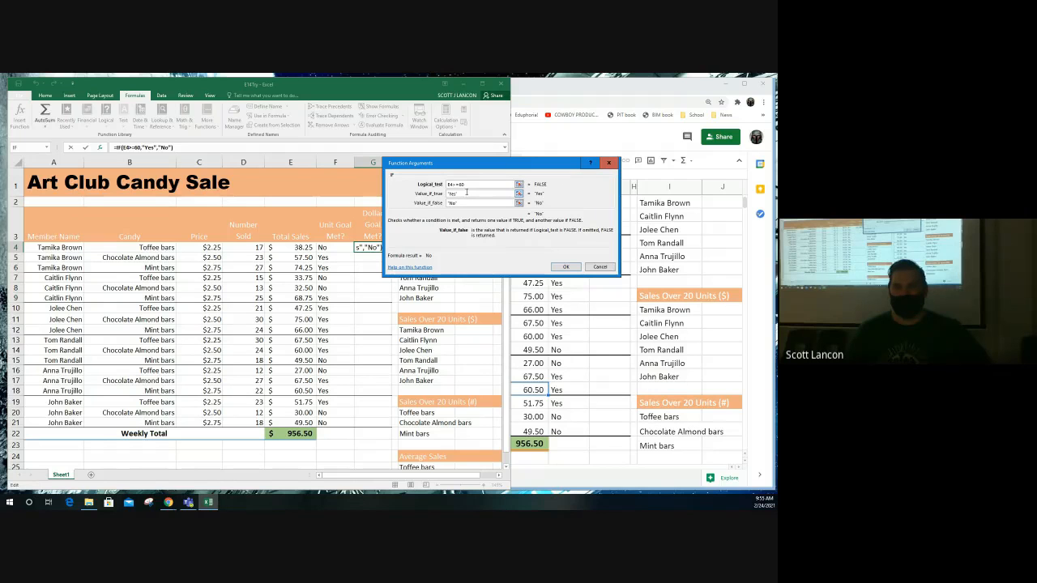
- Check the value if true "Yes" and value if false "No" and accept the IF function in G4
{"action": "left_click", "coordinate": [466, 193]}
{"action": "left_click", "coordinate": [463, 202]}
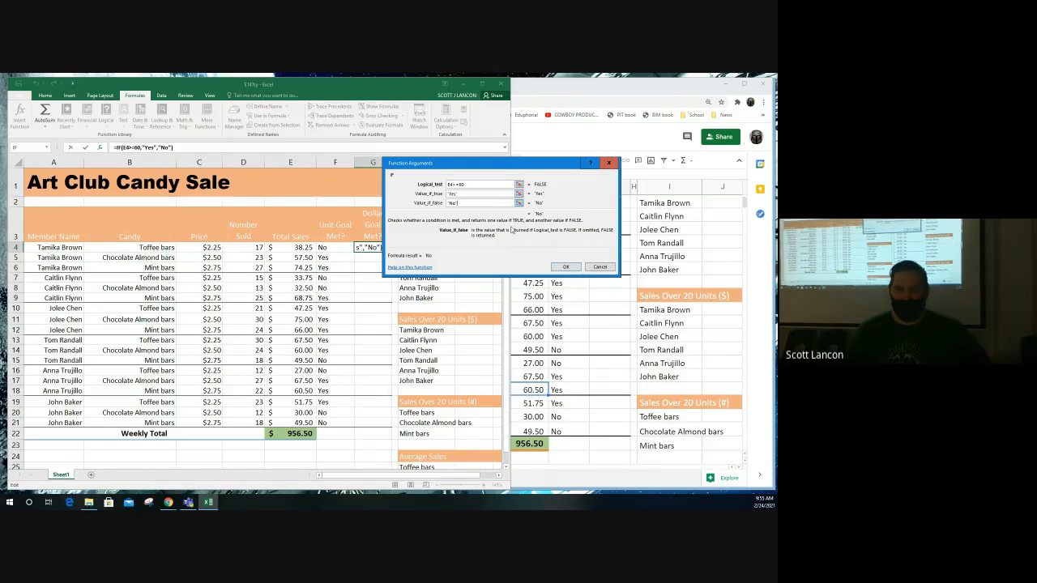
{"action": "left_click", "coordinate": [567, 267]}
- Examine the parts of the IF formula in G4: the function name, logical test, value if true and value if false
{"action": "double_click", "coordinate": [379, 247]}
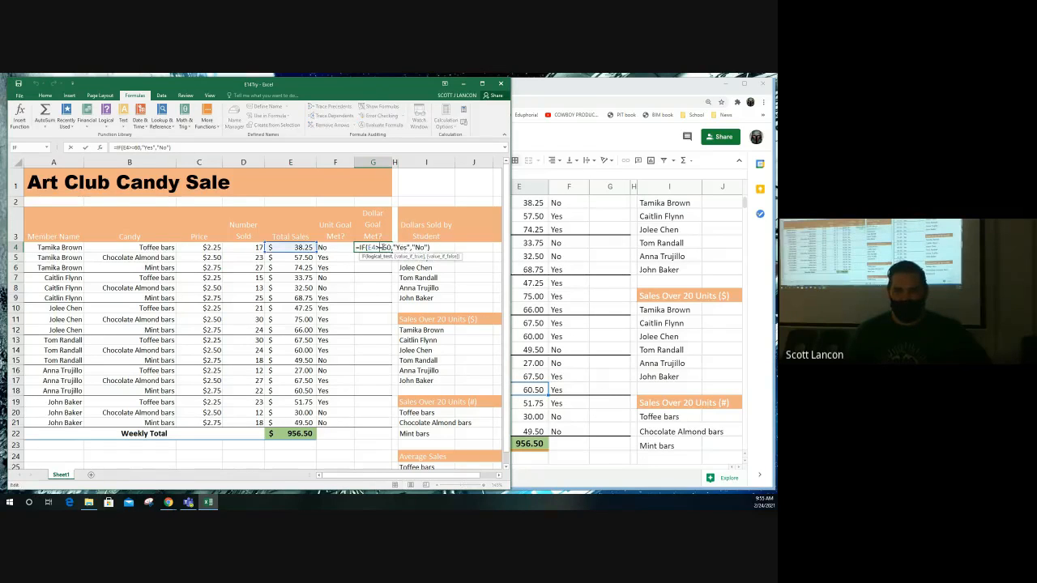
{"action": "left_click_drag", "start_coordinate": [428, 247], "coordinate": [365, 247]}
{"action": "left_click", "coordinate": [365, 247]}
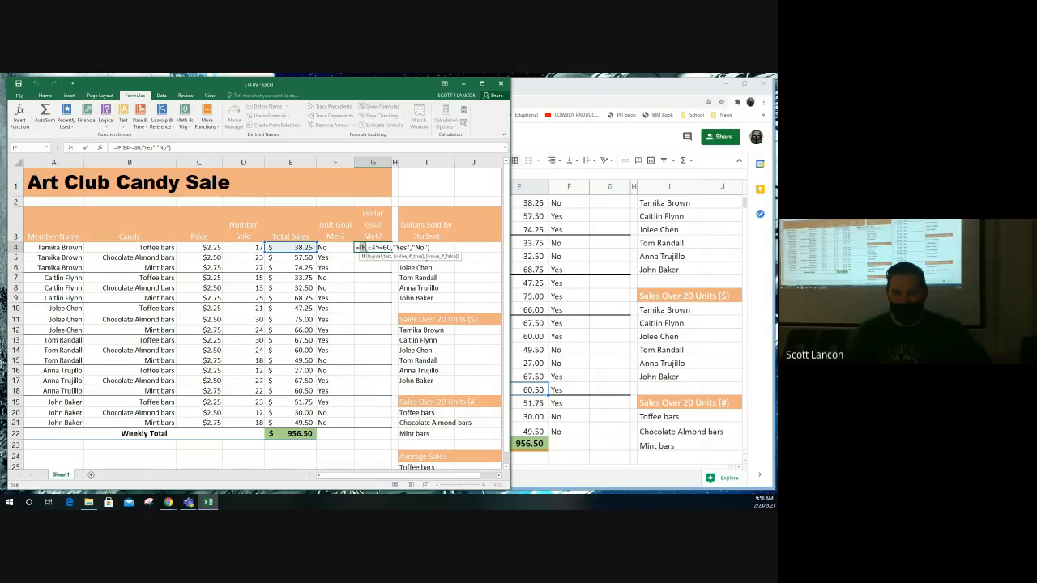
{"action": "left_click", "coordinate": [369, 247]}
{"action": "left_click_drag", "start_coordinate": [368, 247], "coordinate": [390, 247]}
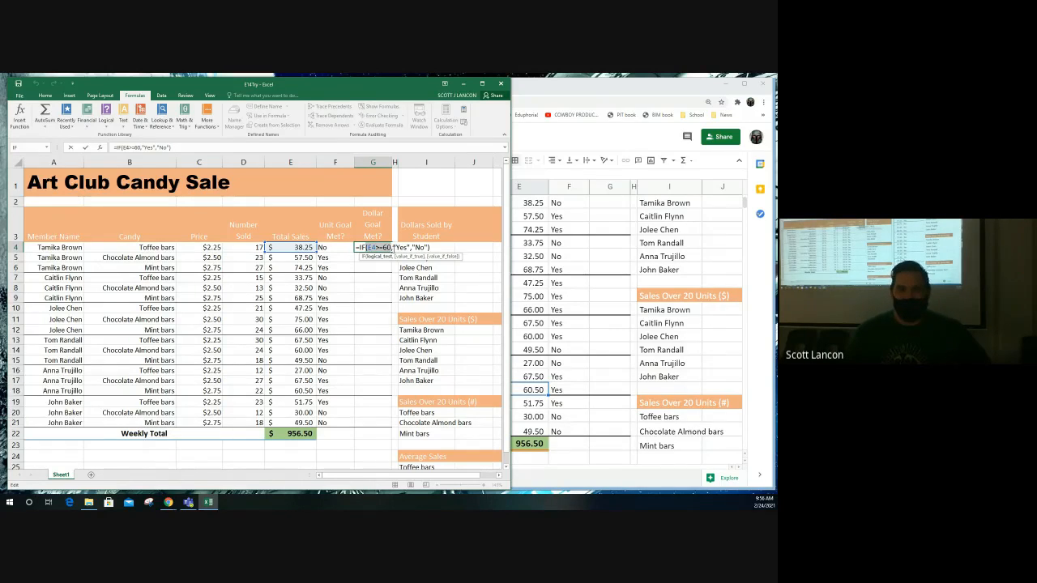
{"action": "left_click", "coordinate": [392, 247]}
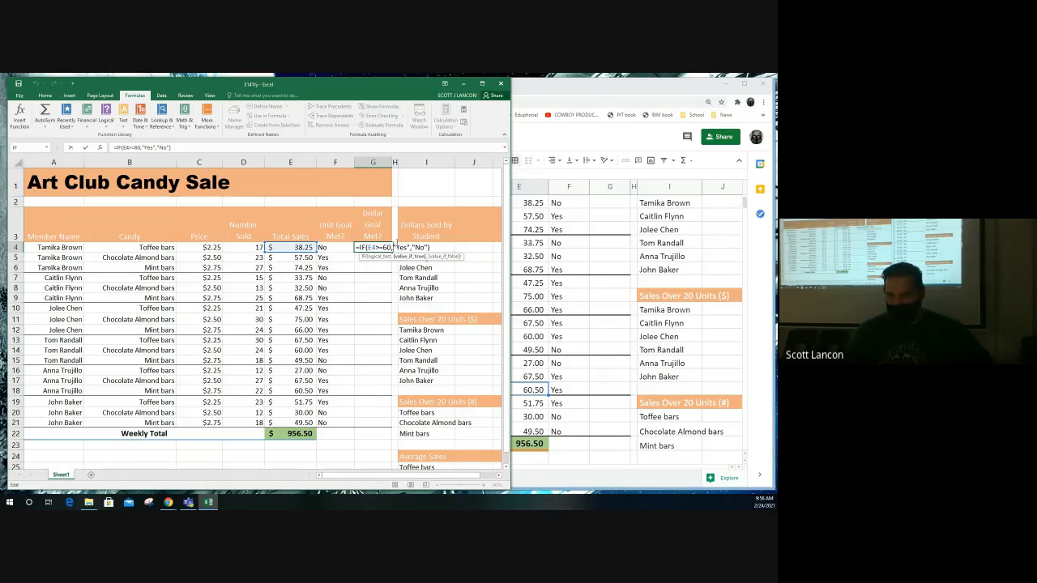
{"action": "left_click_drag", "start_coordinate": [412, 248], "coordinate": [428, 247]}
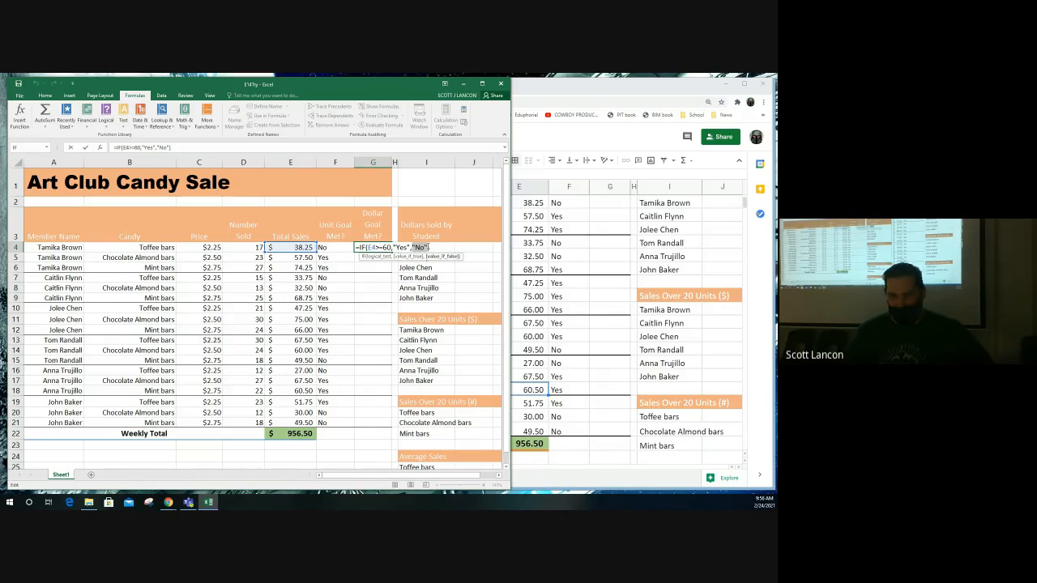
{"action": "key", "text": "Return"}
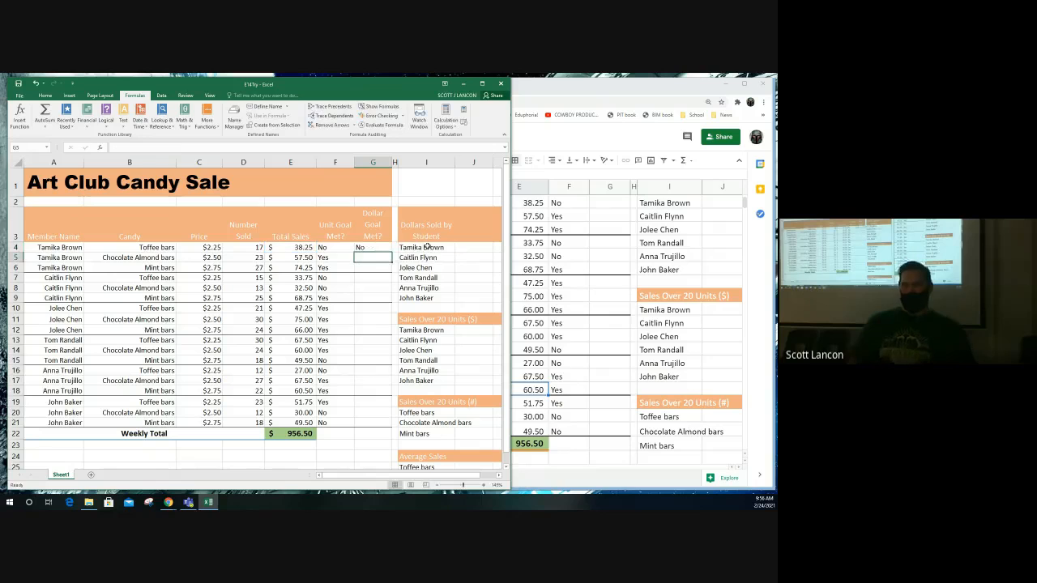
- Fill the G4 formula down through G21 without formatting
{"action": "left_click", "coordinate": [375, 248]}
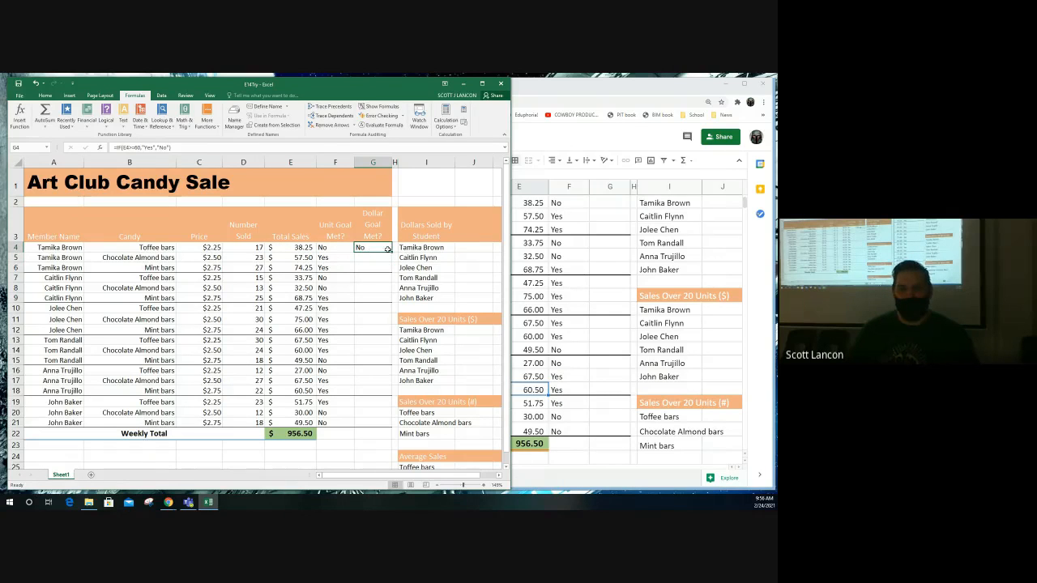
{"action": "left_click_drag", "start_coordinate": [387, 248], "coordinate": [394, 425]}
{"action": "left_click", "coordinate": [397, 433]}
{"action": "left_click", "coordinate": [415, 456]}
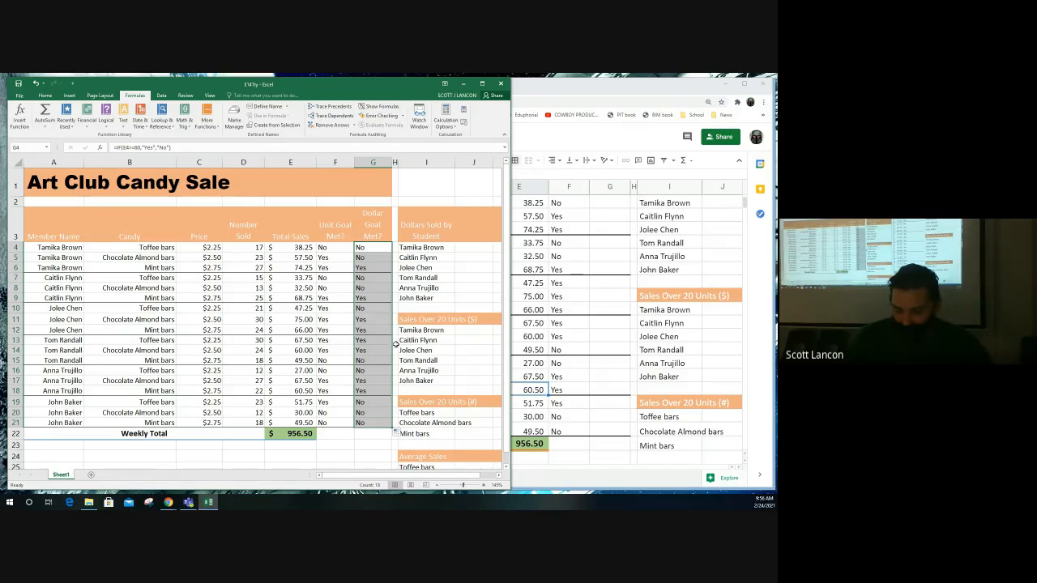
- Switch to Google Sheets and enter =IF(E4>=60,"Yes", "No") in G4 of the Dollar Goal Met column
{"action": "left_click", "coordinate": [614, 279]}
{"action": "left_click", "coordinate": [614, 279]}
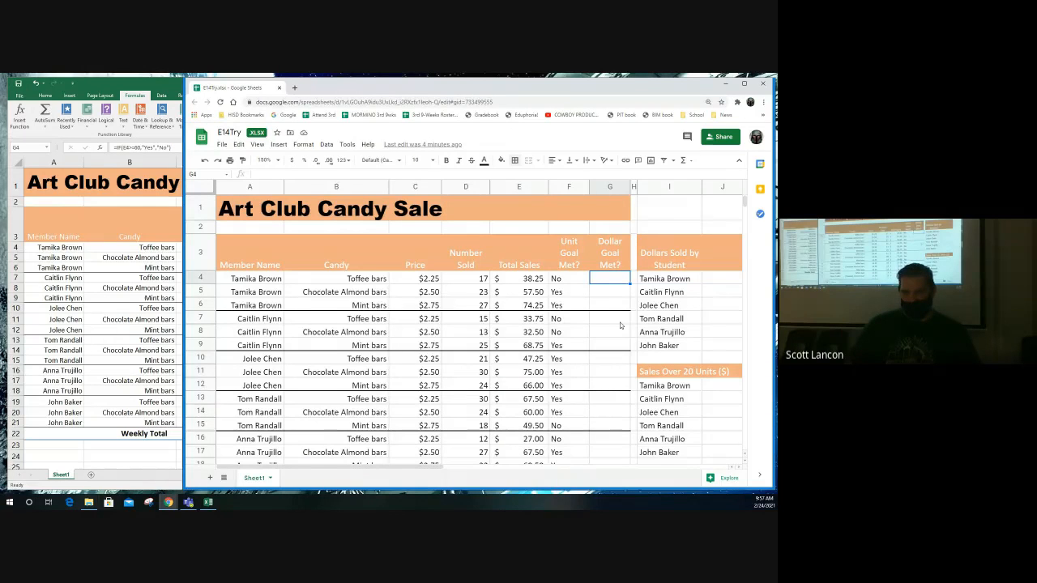
{"action": "type", "text": "=IF("}
{"action": "left_click", "coordinate": [530, 278]}
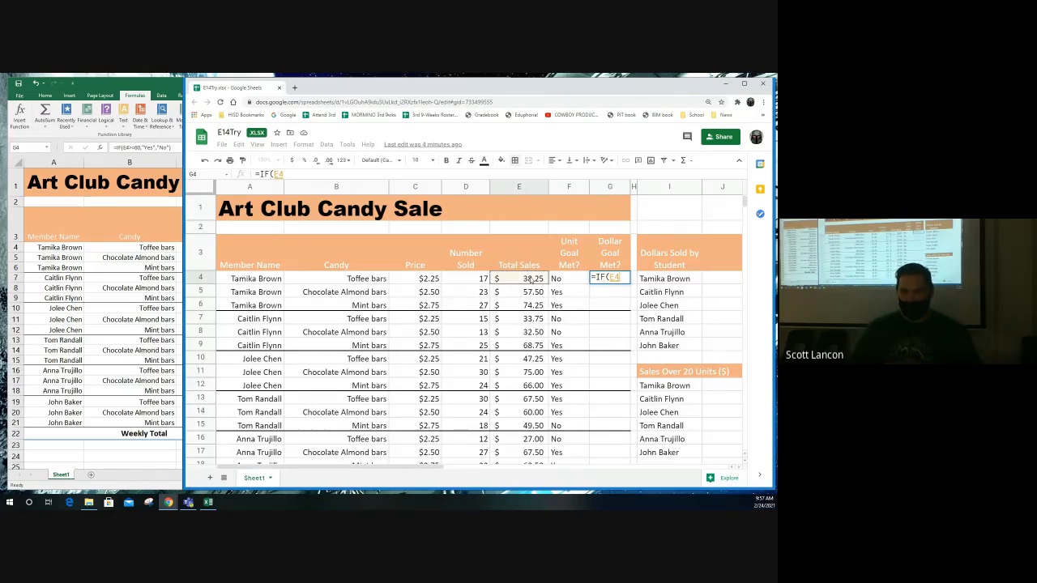
{"action": "type", "text": ">="}
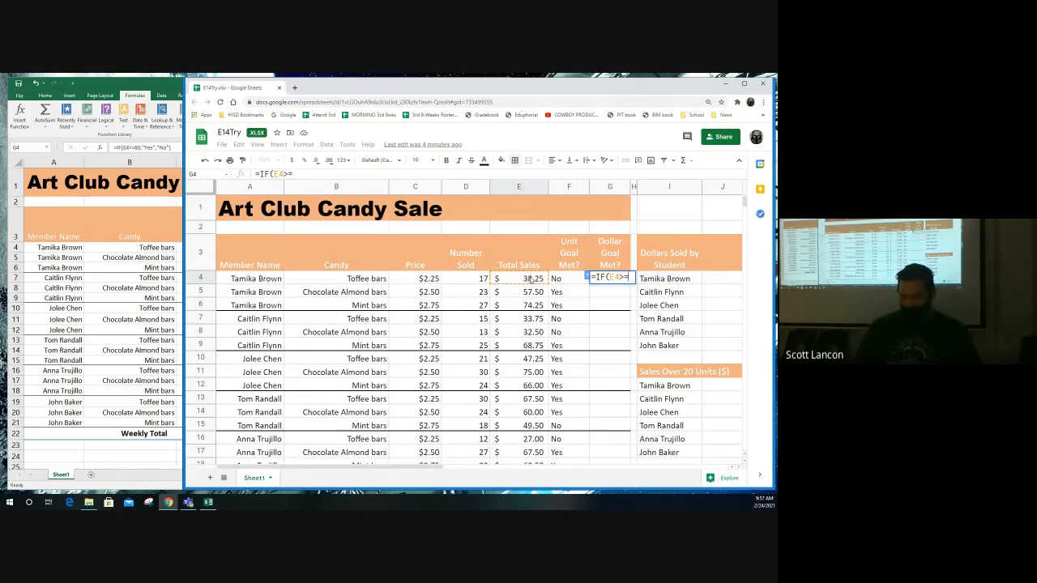
{"action": "type", "text": "60,\"Yes"}
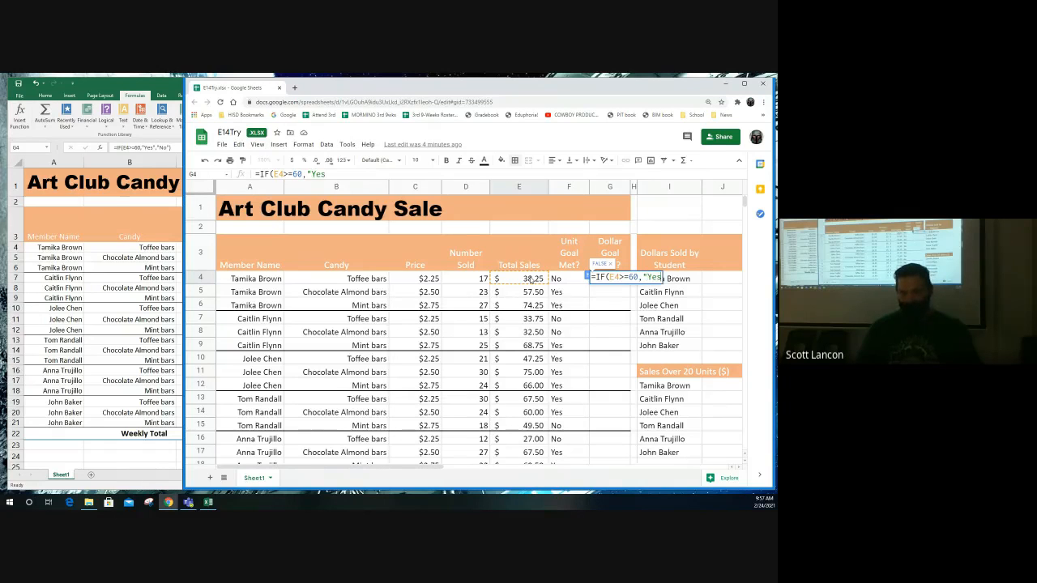
{"action": "type", "text": "\", \""}
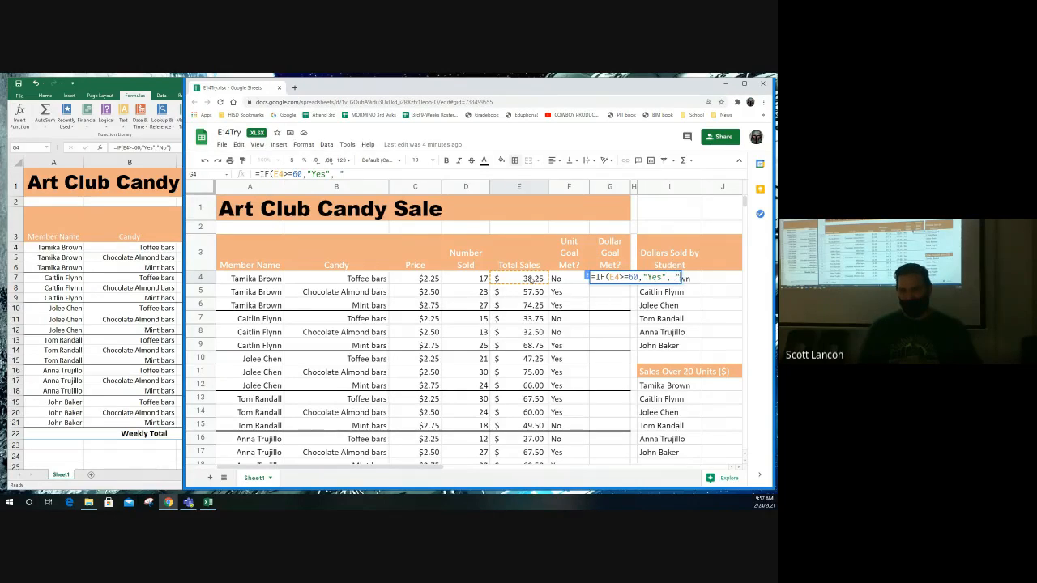
{"action": "type", "text": "No"}
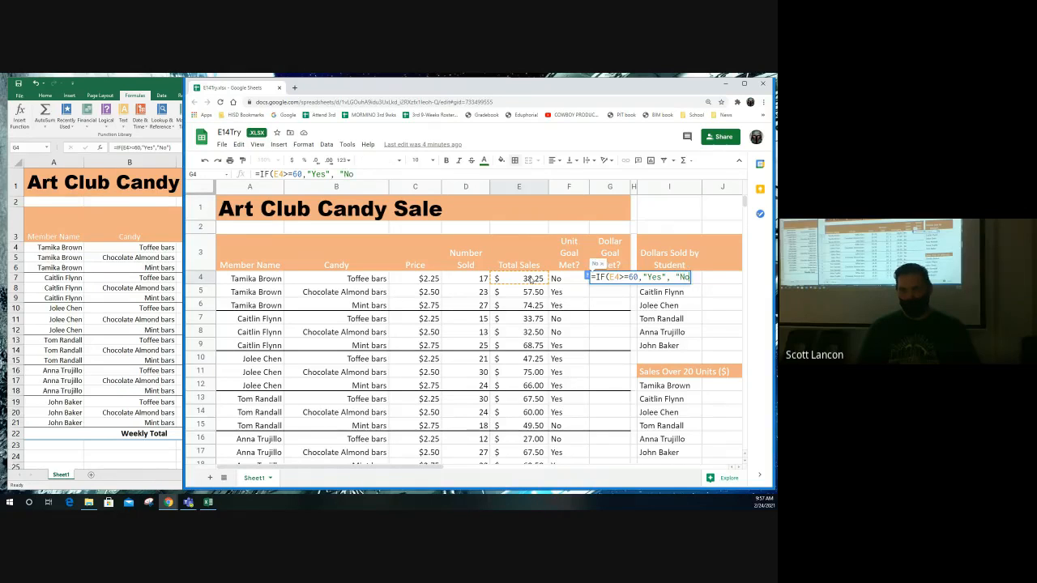
{"action": "type", "text": "\")"}
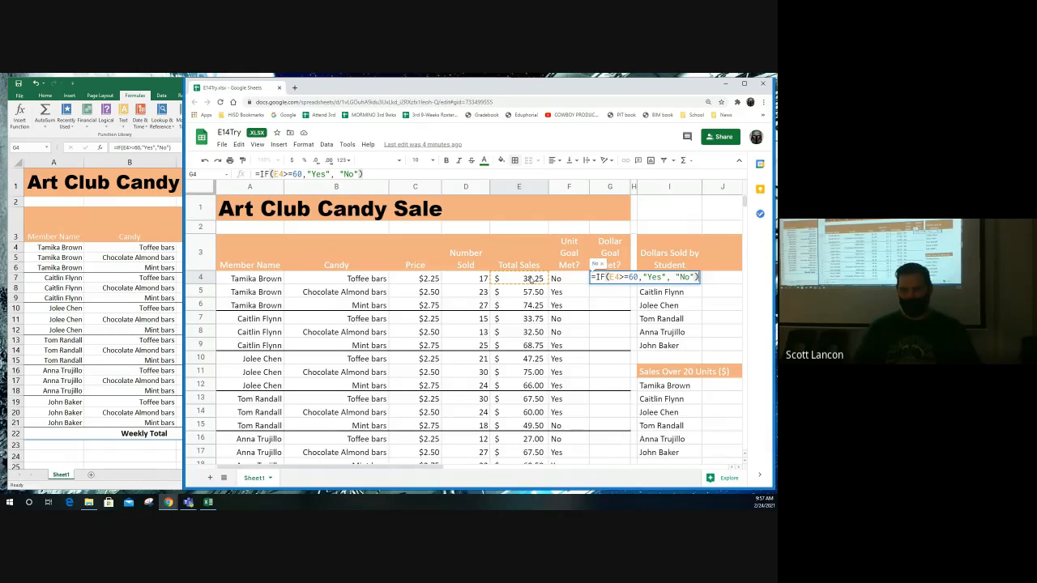
{"action": "key", "text": "Return"}
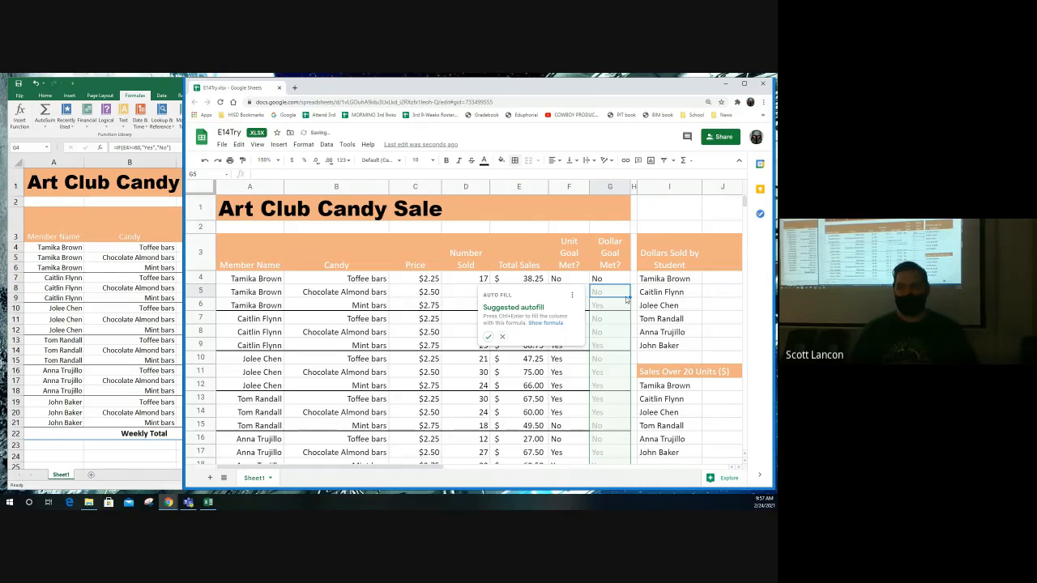
- Accept the suggested autofill for the Dollar Goal Met column and clear the extra formula from G22 in the Weekly Total row
{"action": "left_click", "coordinate": [488, 339]}
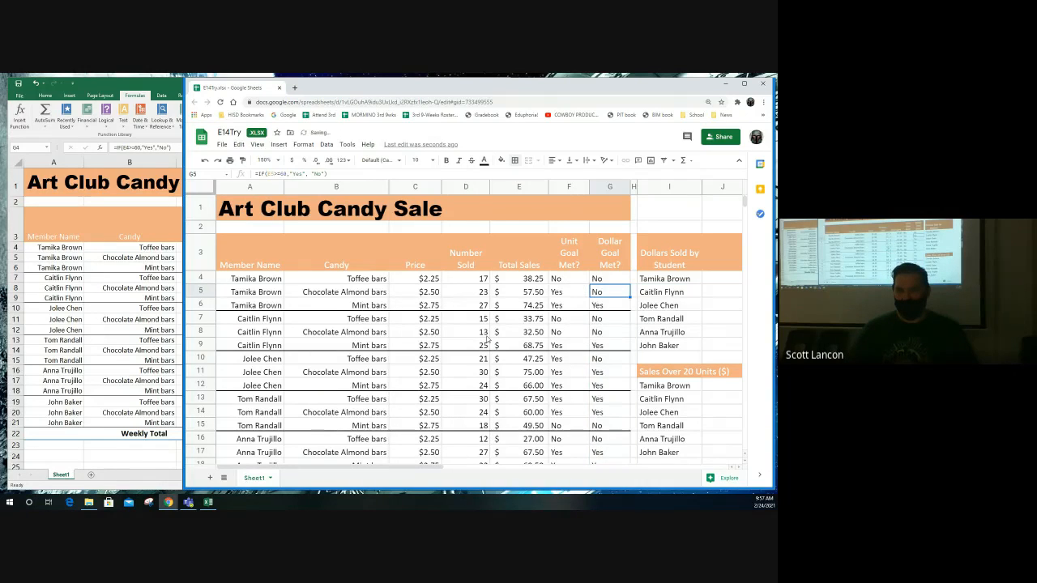
{"action": "left_click", "coordinate": [610, 333]}
{"action": "scroll", "coordinate": [611, 346], "scroll_direction": "down", "scroll_amount": 1}
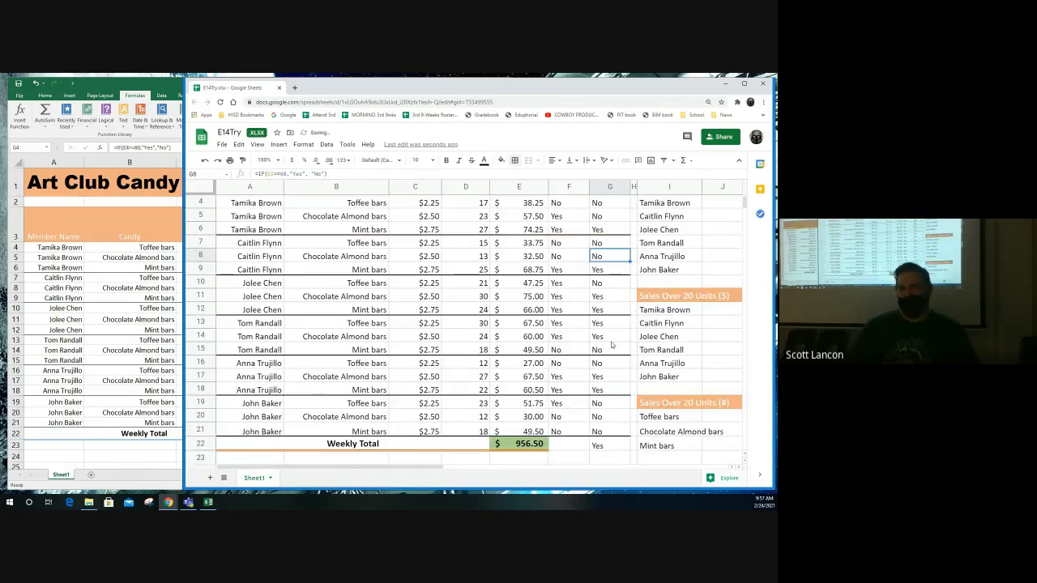
{"action": "scroll", "coordinate": [612, 346], "scroll_direction": "down", "scroll_amount": 2}
{"action": "left_click", "coordinate": [609, 379]}
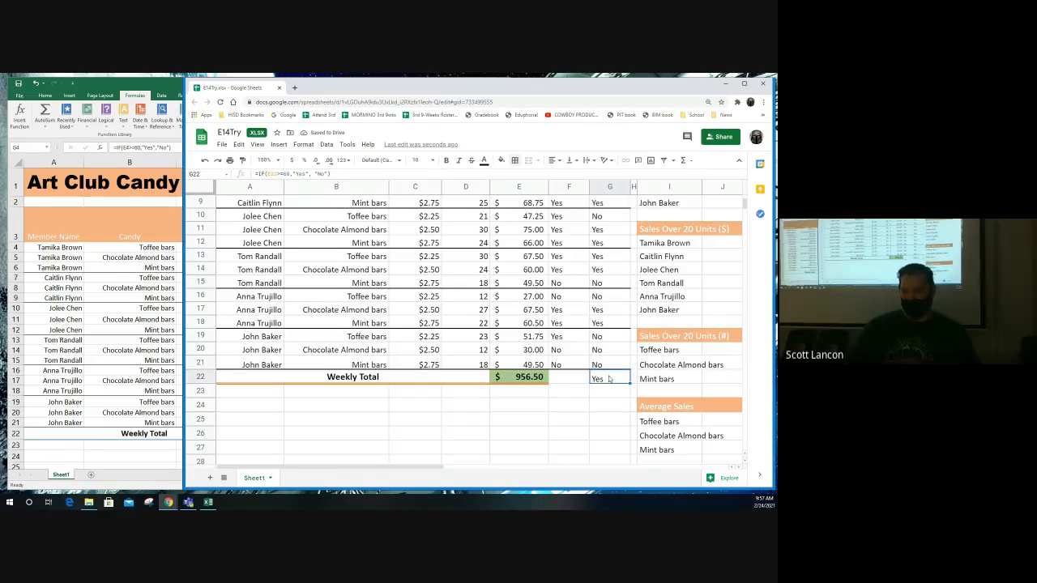
{"action": "key", "text": "Delete"}
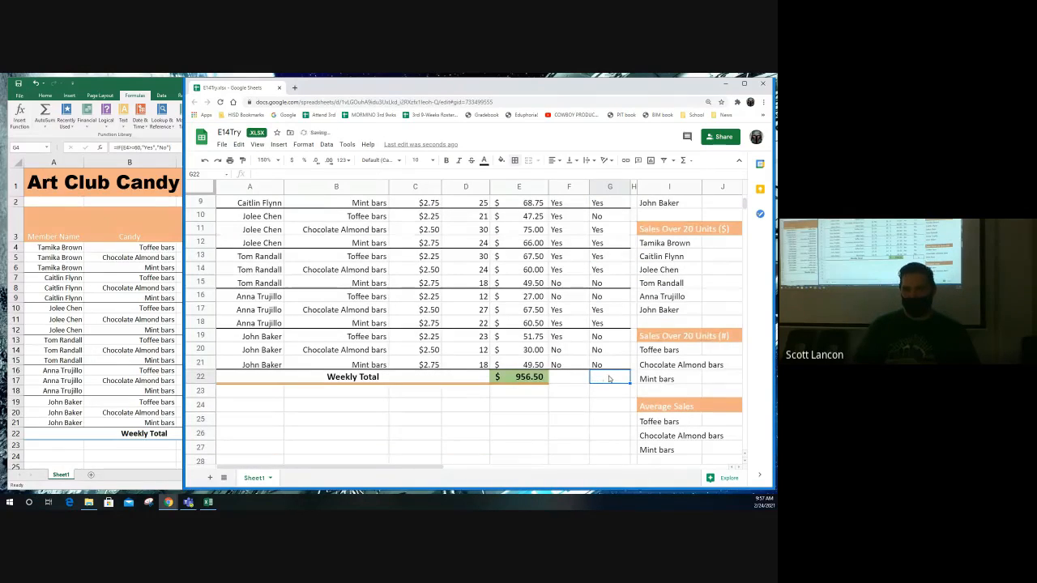
- Look over the filled goal columns and review the IF formula in G4 of the Google Sheets file
{"action": "scroll", "coordinate": [607, 310], "scroll_direction": "up", "scroll_amount": 5}
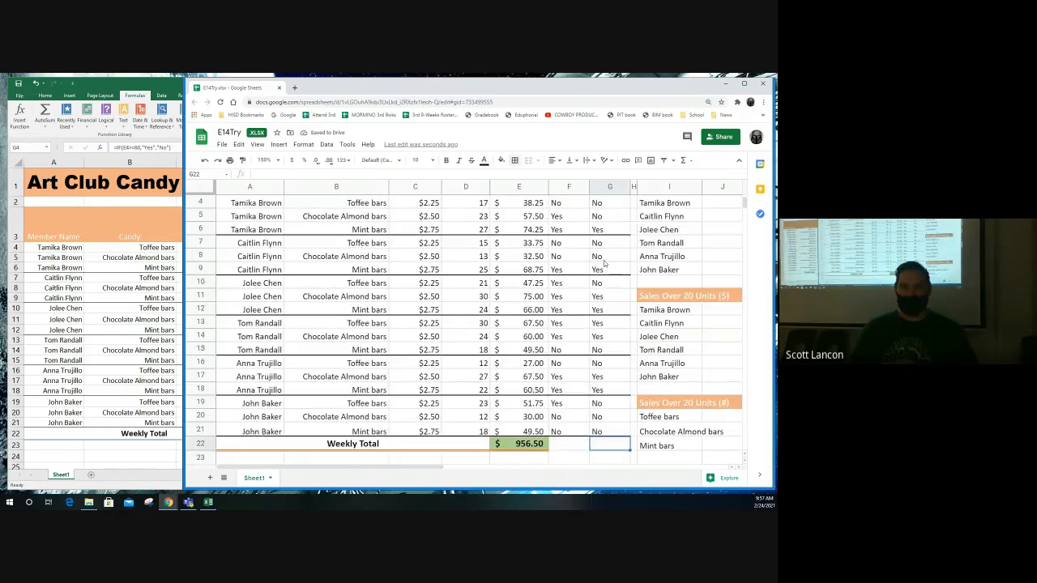
{"action": "scroll", "coordinate": [604, 314], "scroll_direction": "down", "scroll_amount": 1}
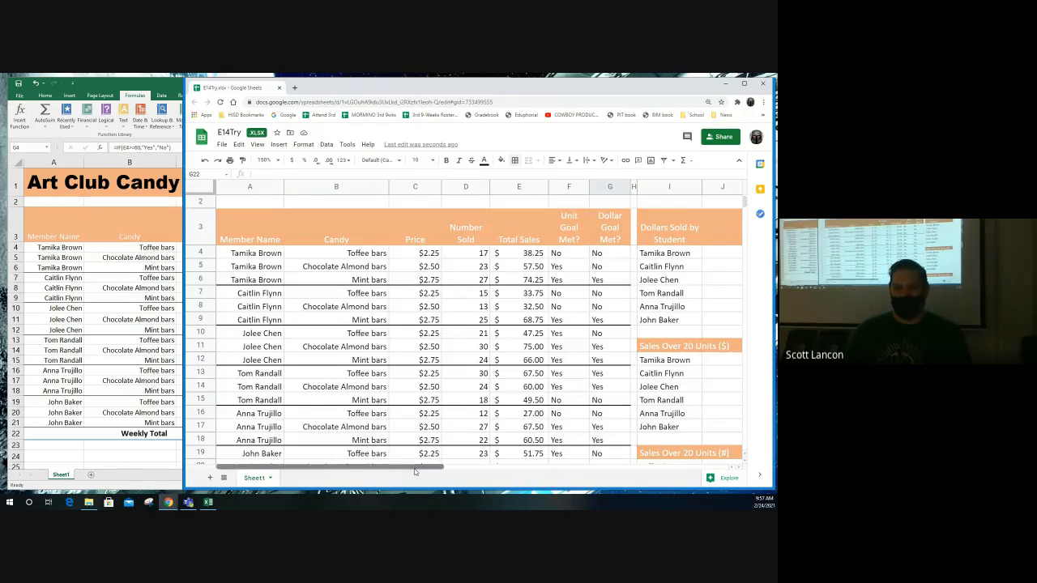
{"action": "left_click_drag", "start_coordinate": [432, 471], "coordinate": [508, 469]}
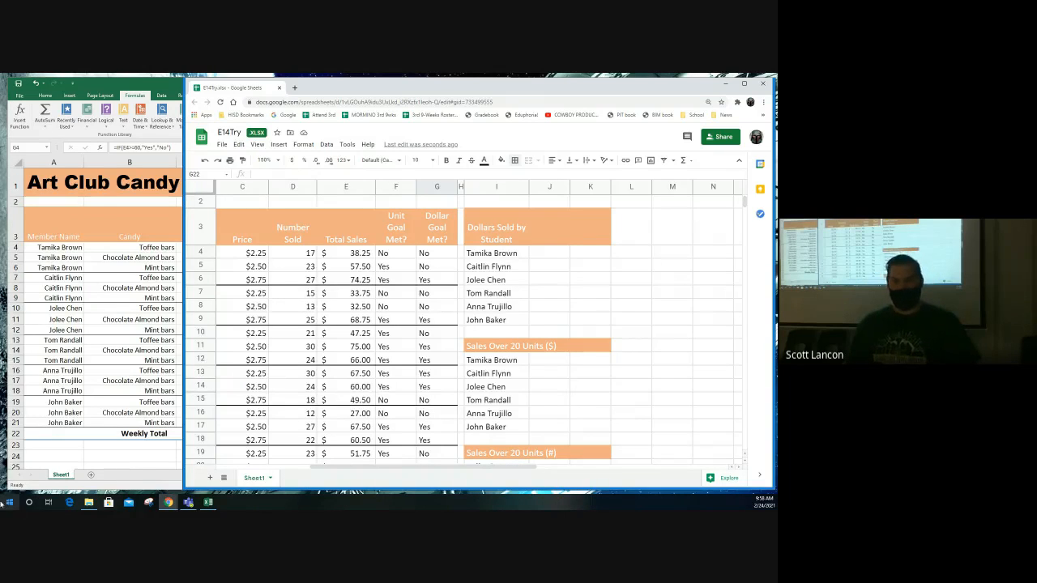
{"action": "left_click", "coordinate": [447, 254]}
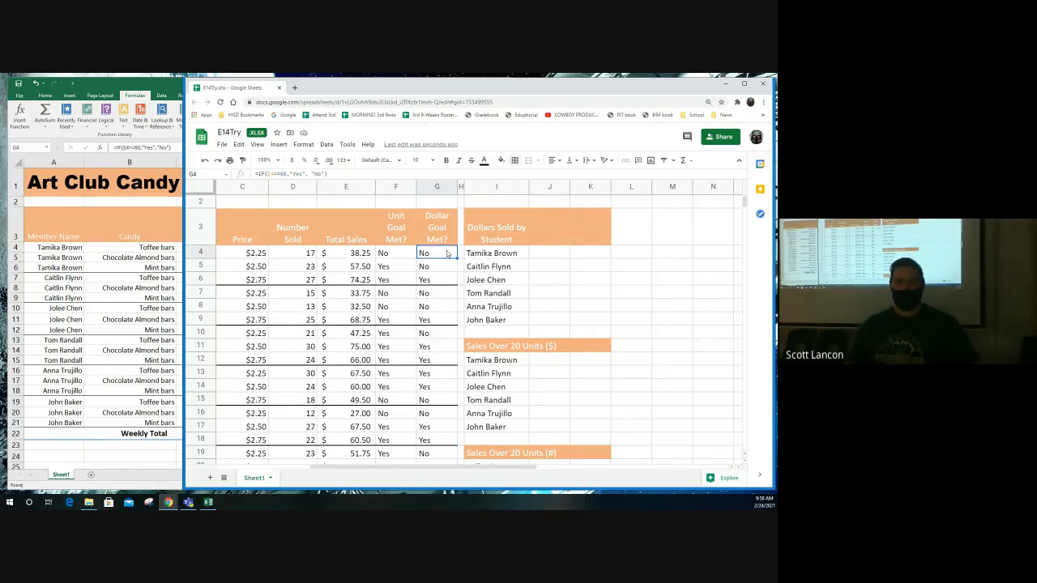
{"action": "left_click", "coordinate": [333, 173]}
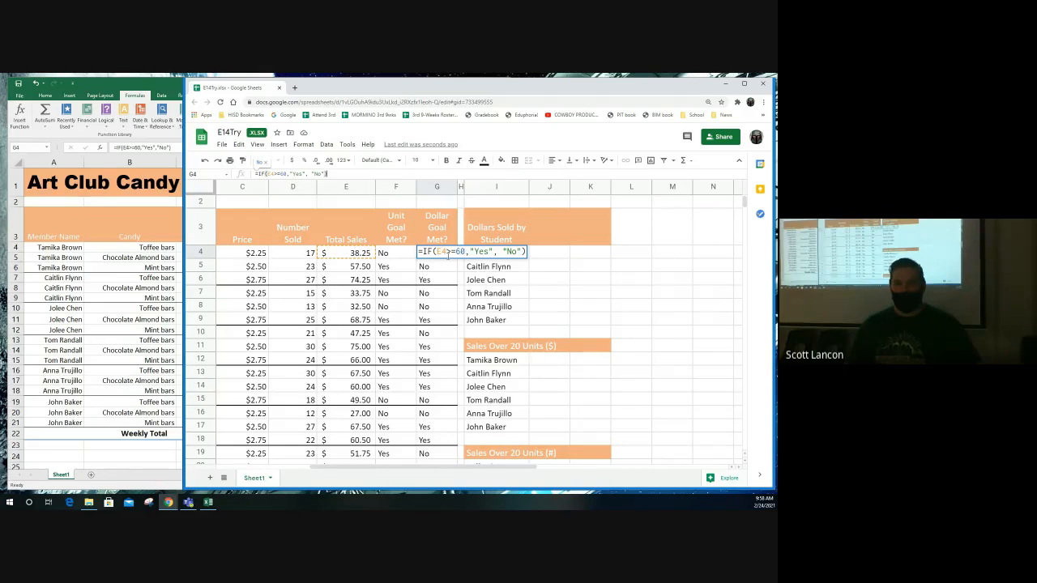
- Switch back to Excel and view the IF formula in G4 without changing it
{"action": "left_click", "coordinate": [133, 262]}
{"action": "left_click", "coordinate": [384, 248]}
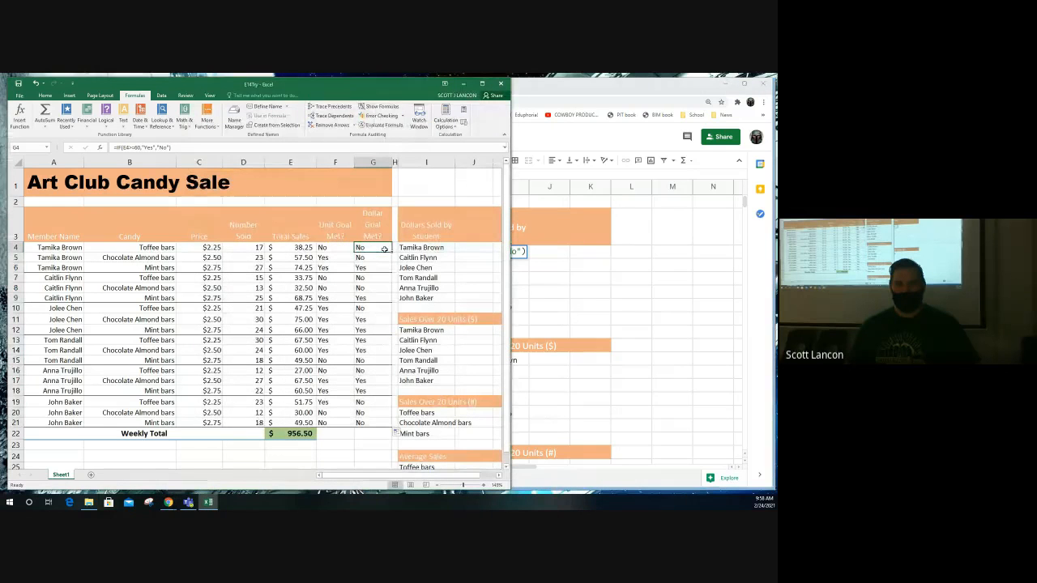
{"action": "double_click", "coordinate": [385, 251]}
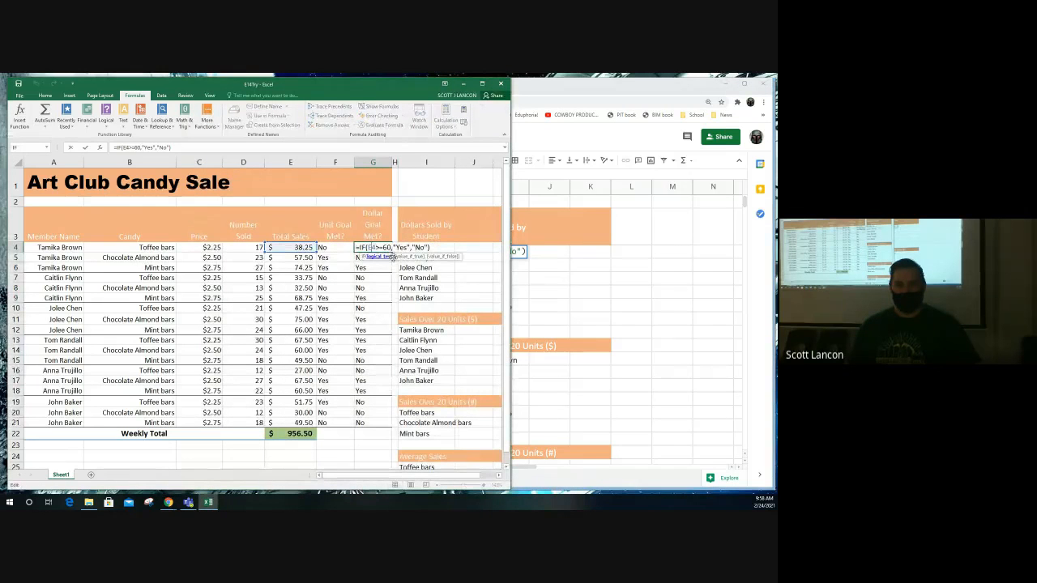
{"action": "key", "text": "Escape"}
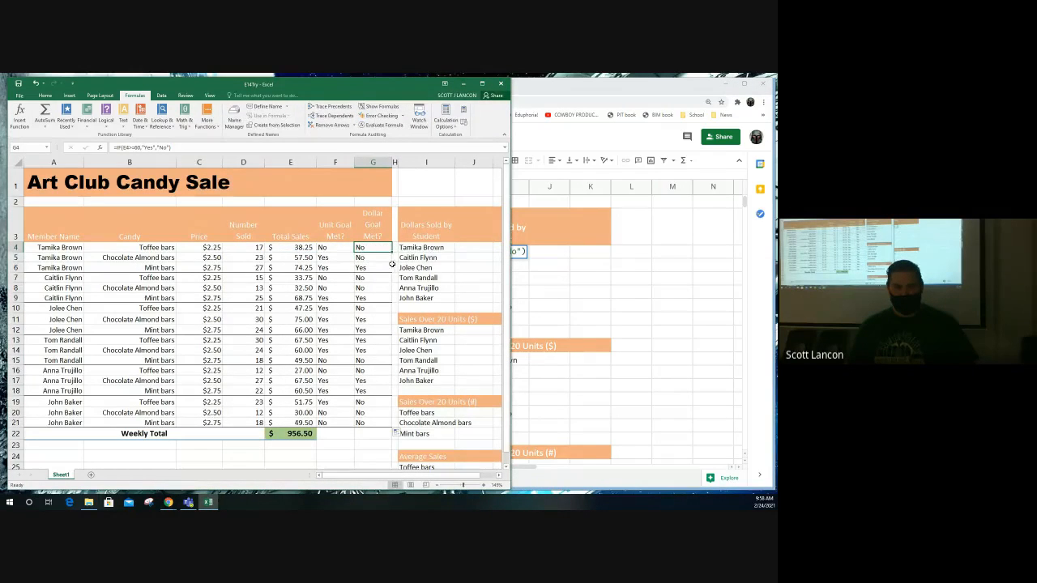
- Delete the value if false "No" from the IF formula in G4, leaving its comma in place
{"action": "scroll", "coordinate": [391, 264], "scroll_direction": "up", "scroll_amount": 5}
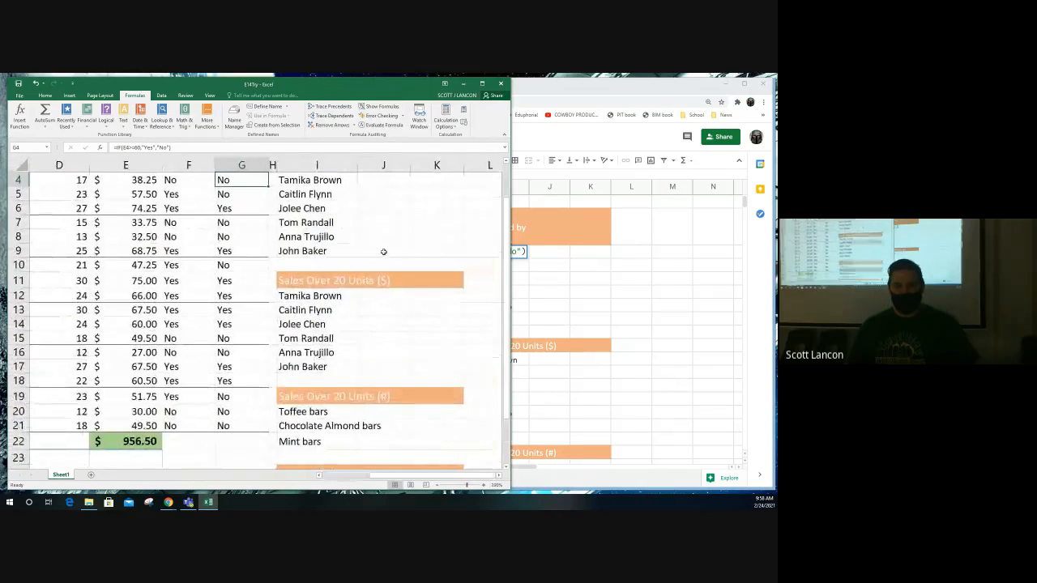
{"action": "scroll", "coordinate": [299, 271], "scroll_direction": "up", "scroll_amount": 1}
{"action": "double_click", "coordinate": [266, 249]}
{"action": "left_click_drag", "start_coordinate": [316, 250], "coordinate": [340, 250]}
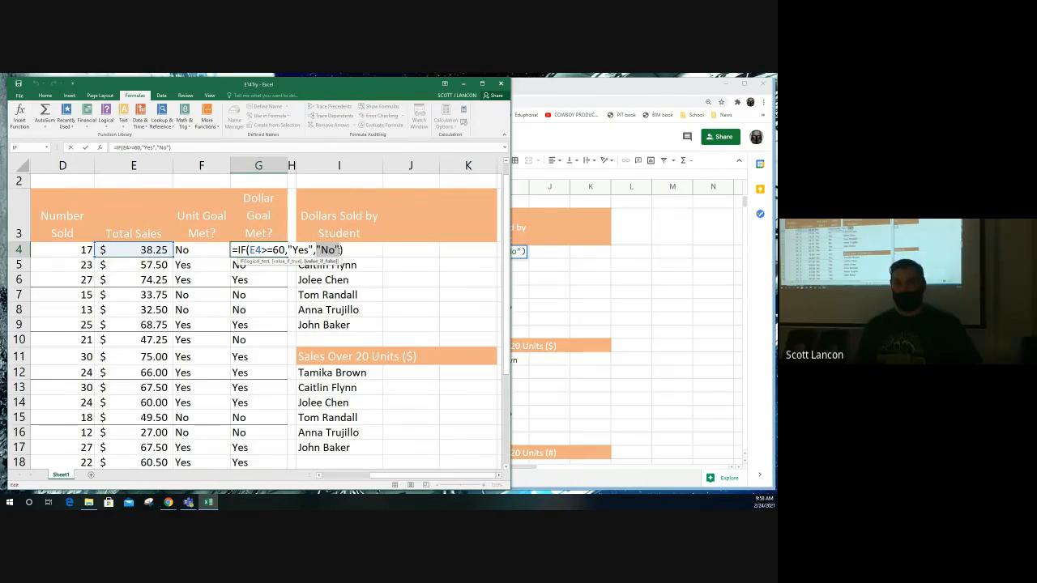
{"action": "key", "text": "Delete"}
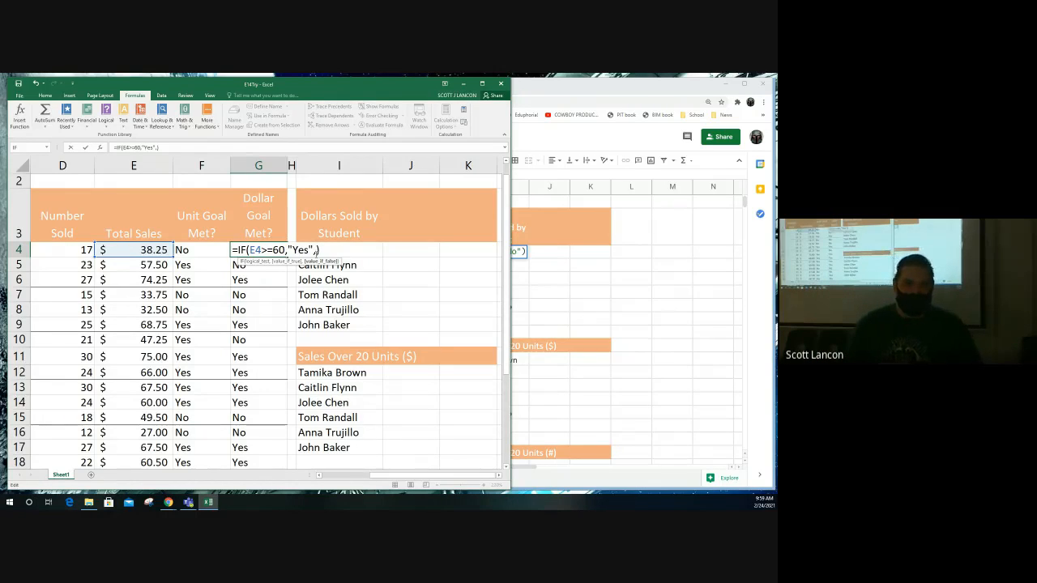
{"action": "double_click", "coordinate": [263, 250]}
{"action": "left_click", "coordinate": [256, 250]}
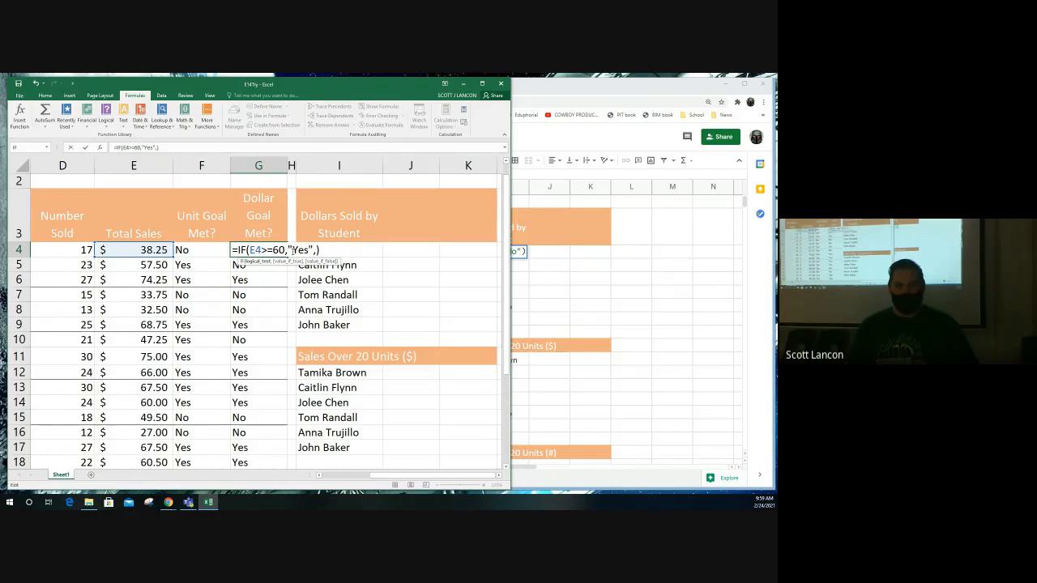
{"action": "left_click", "coordinate": [318, 250]}
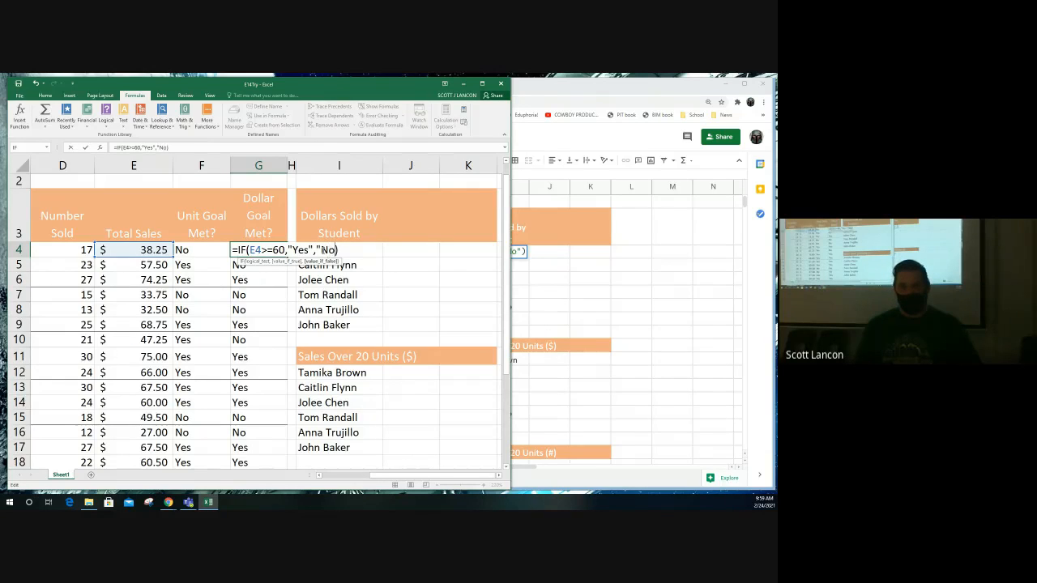
{"action": "type", "text": "\""}
{"action": "double_click", "coordinate": [322, 251]}
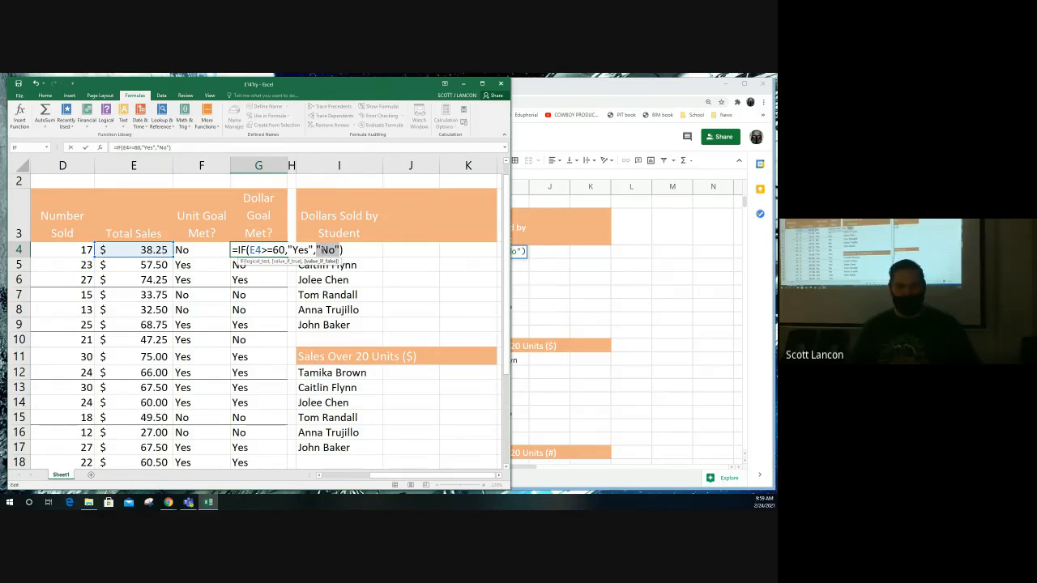
{"action": "key", "text": "BackSpace"}
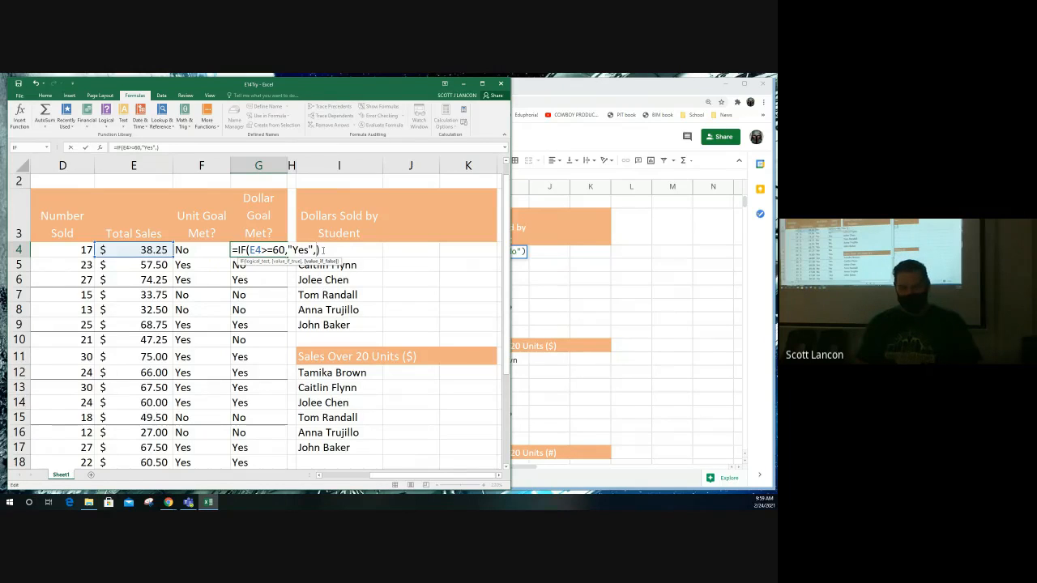
- Nest IF(E4>=50, "Almost", "No") as the value if false of the IF formula in G4
{"action": "type", "text": "IF("}
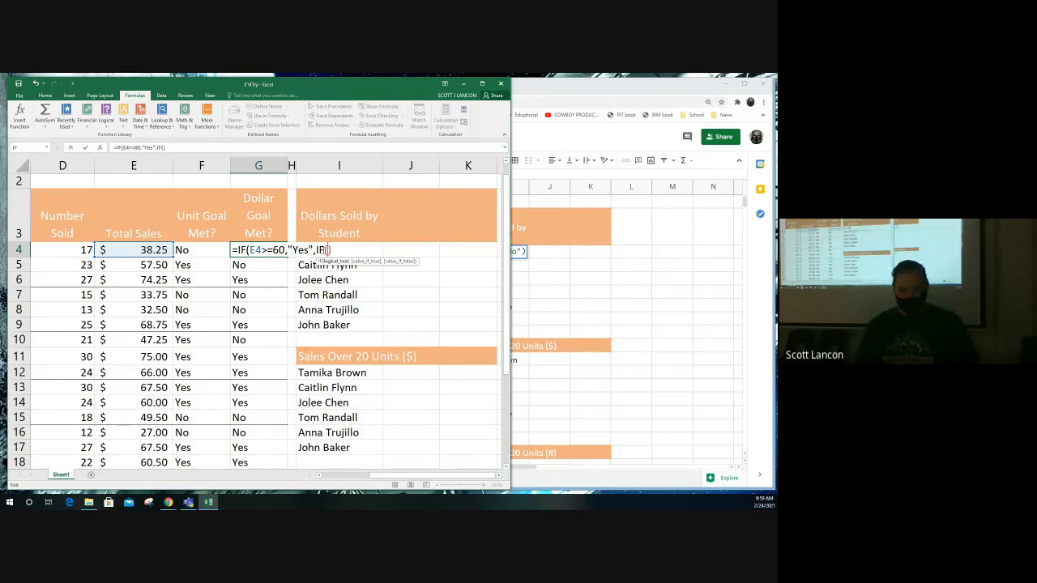
{"action": "type", "text": "E4"}
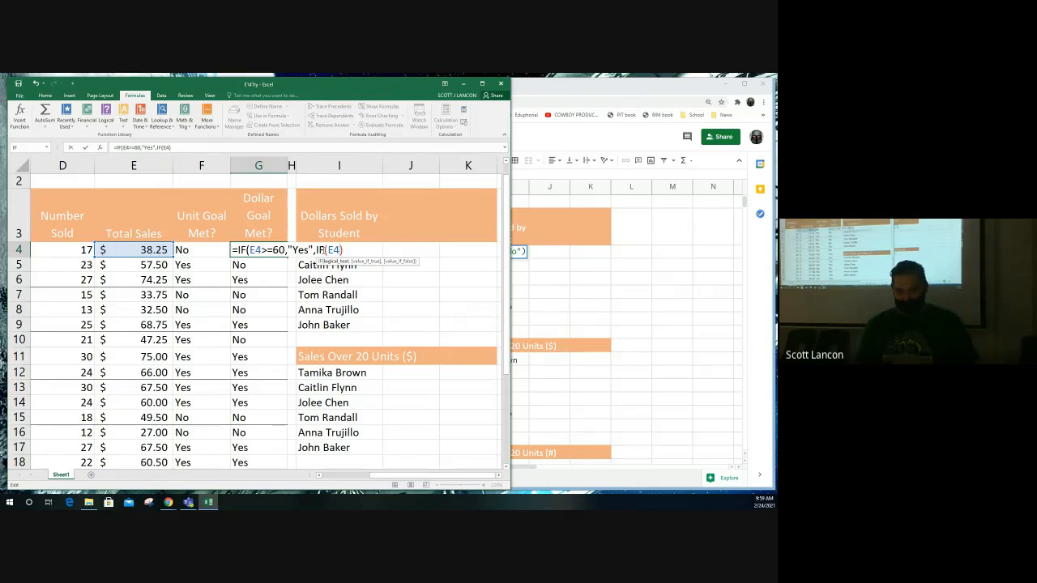
{"action": "type", "text": ">"}
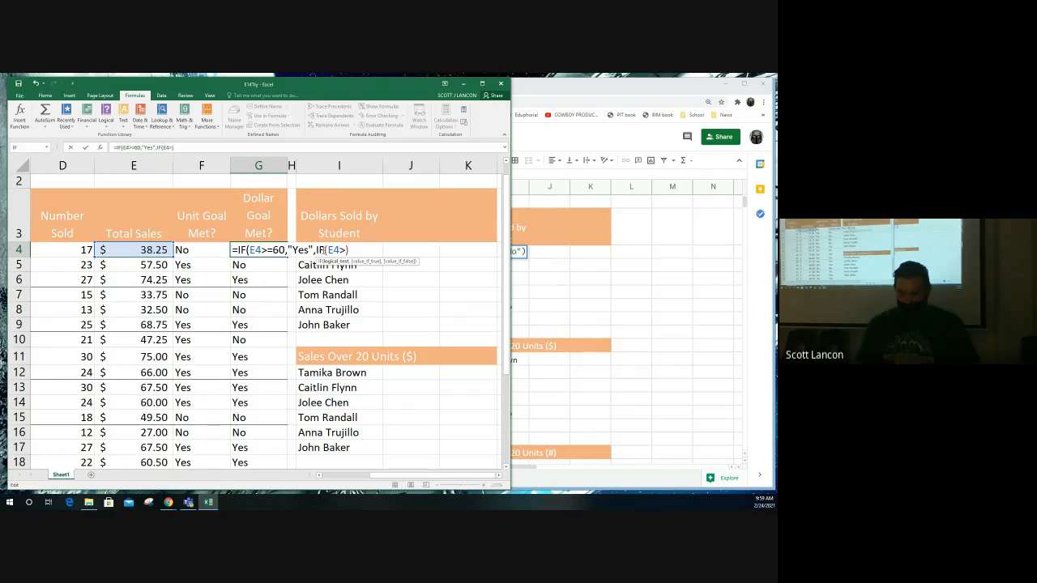
{"action": "type", "text": "=50"}
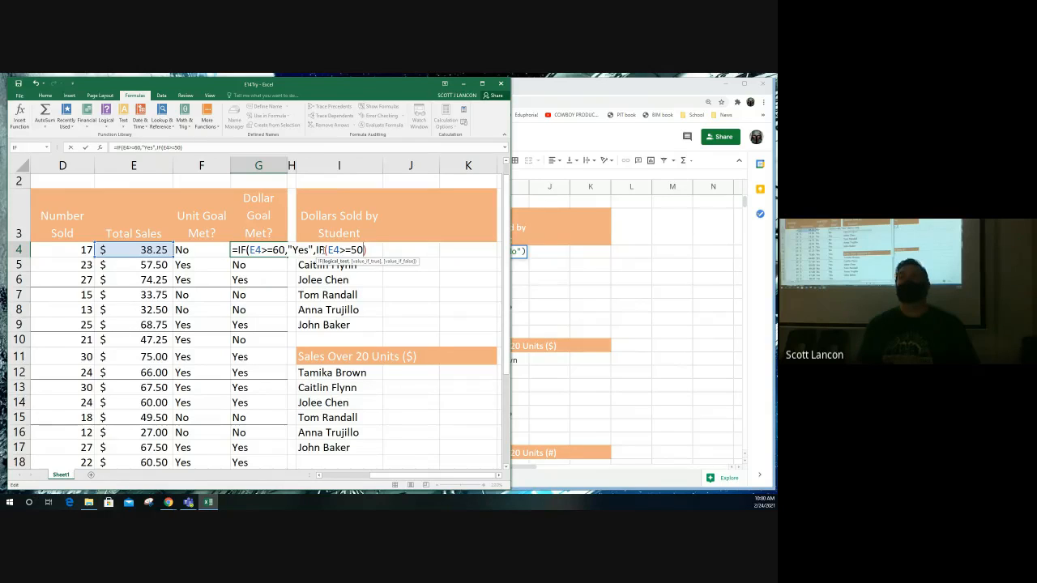
{"action": "type", "text": ","}
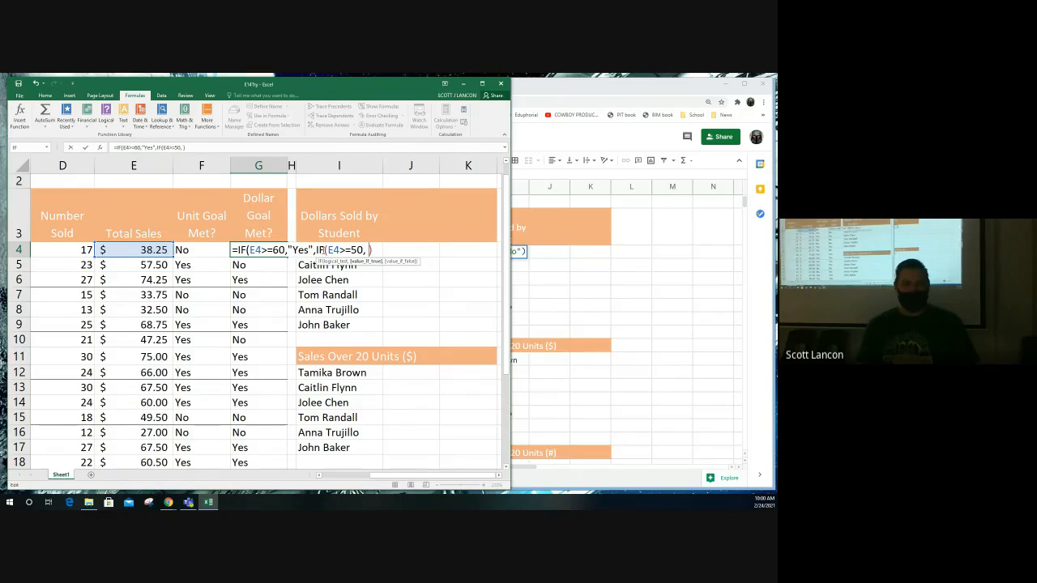
{"action": "type", "text": "\""}
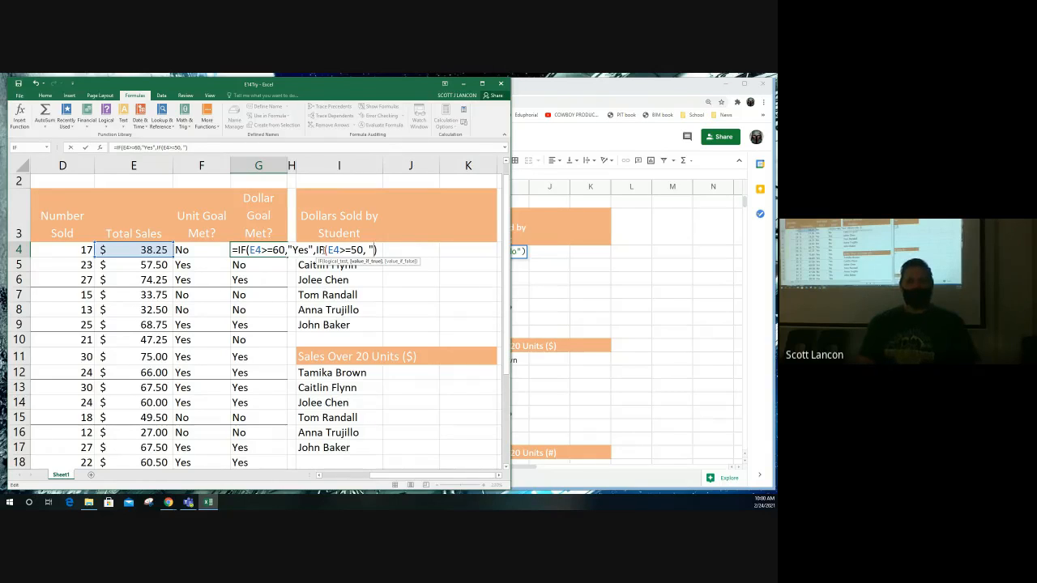
{"action": "type", "text": "Almost"}
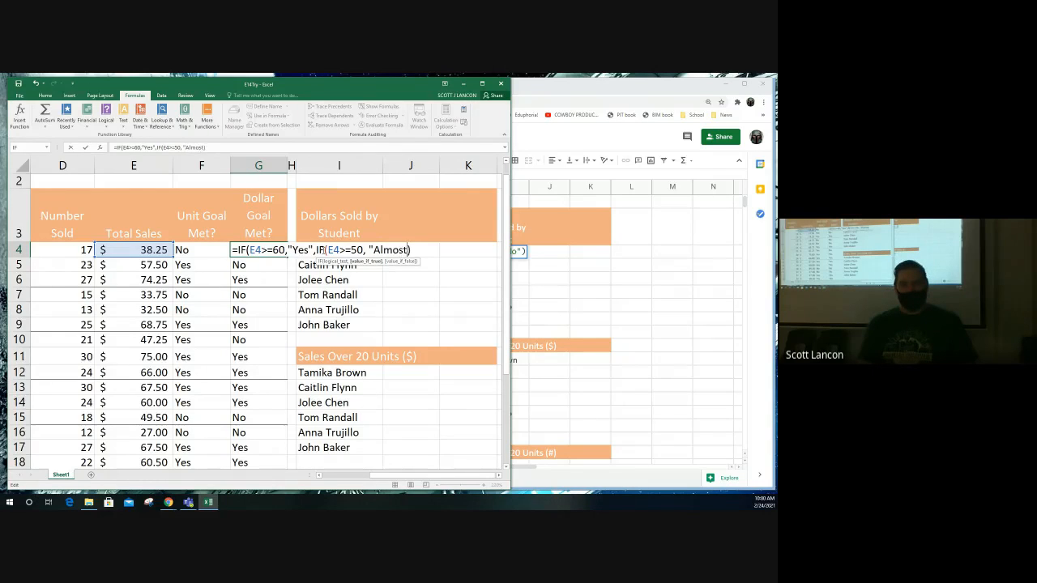
{"action": "type", "text": "\""}
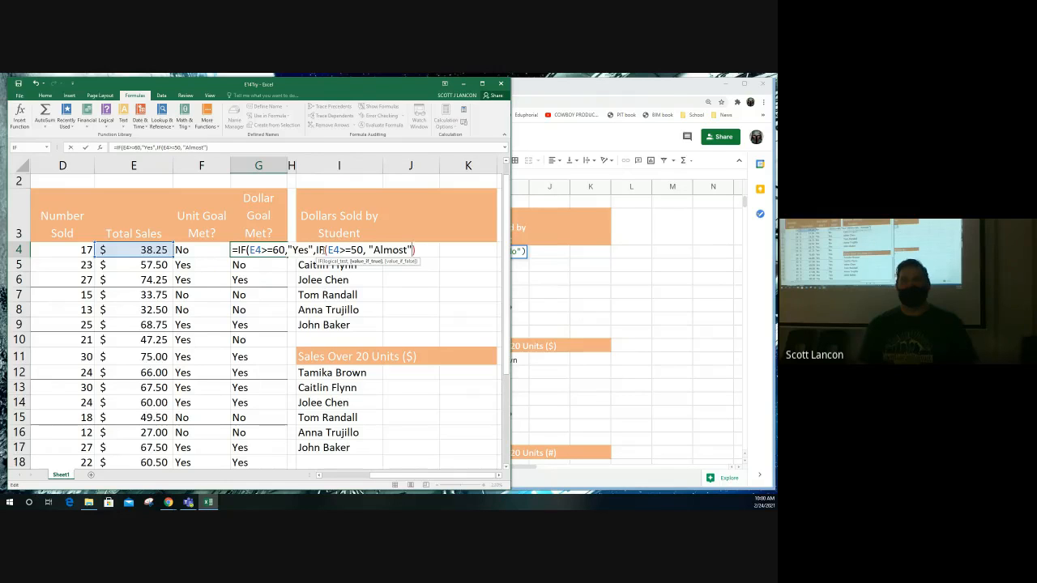
{"action": "type", "text": ", \"No\""}
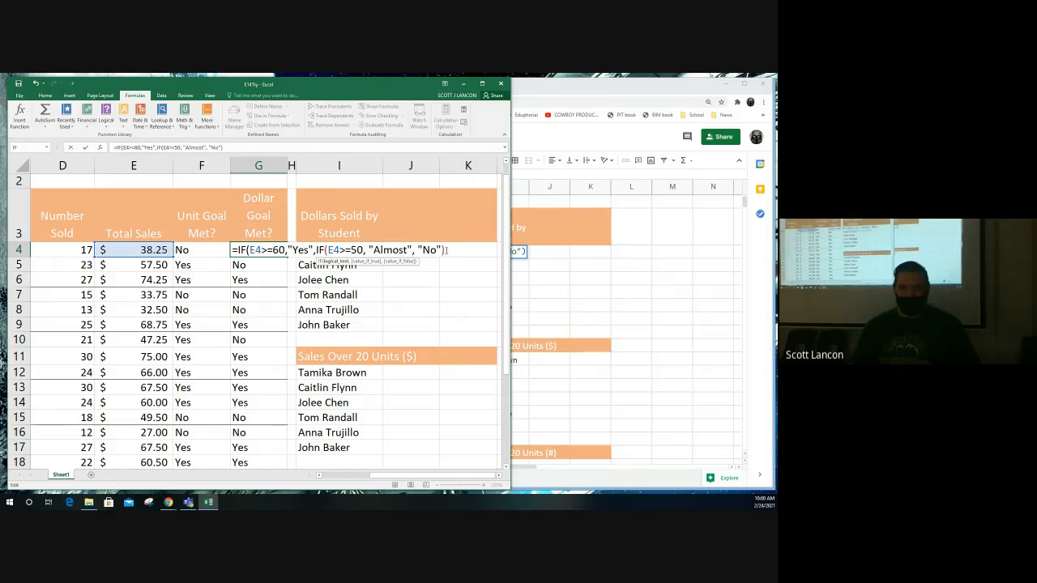
- Check the nested IF in G4, add the closing parenthesis for the outer IF, and enter the formula
{"action": "left_click_drag", "start_coordinate": [443, 251], "coordinate": [325, 251]}
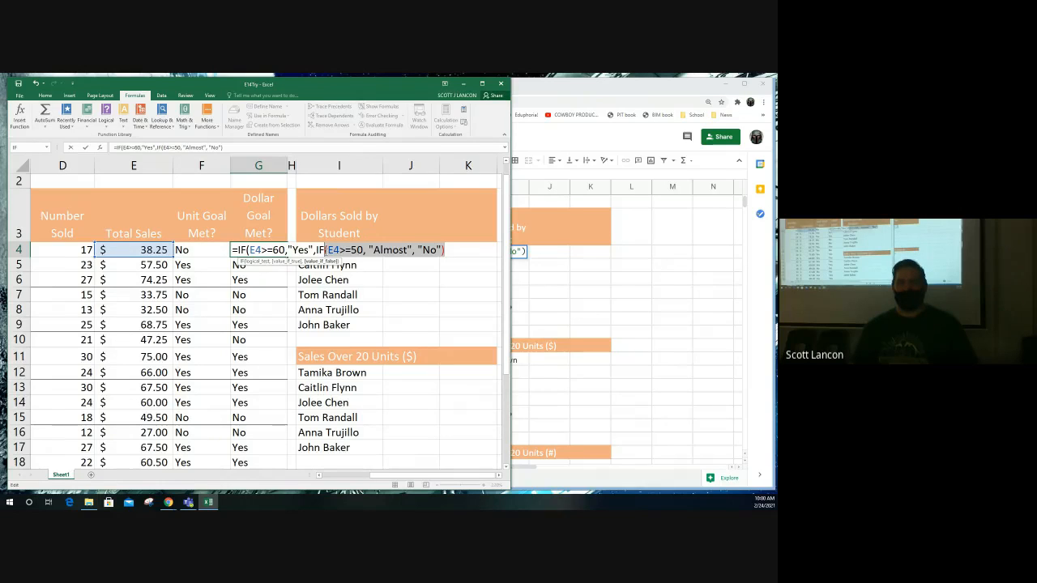
{"action": "left_click_drag", "start_coordinate": [248, 251], "coordinate": [448, 249]}
{"action": "left_click", "coordinate": [452, 252]}
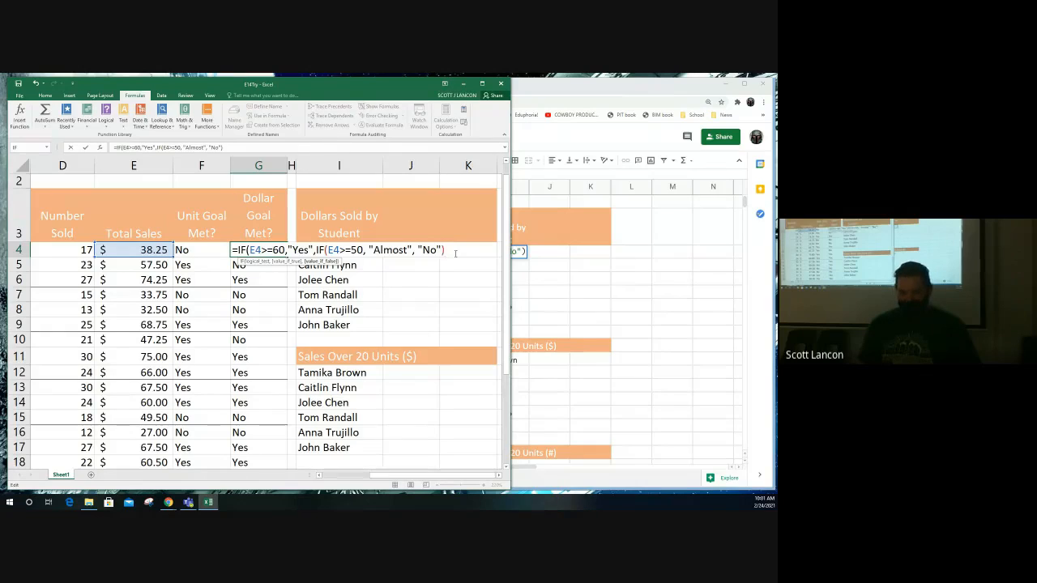
{"action": "type", "text": ")"}
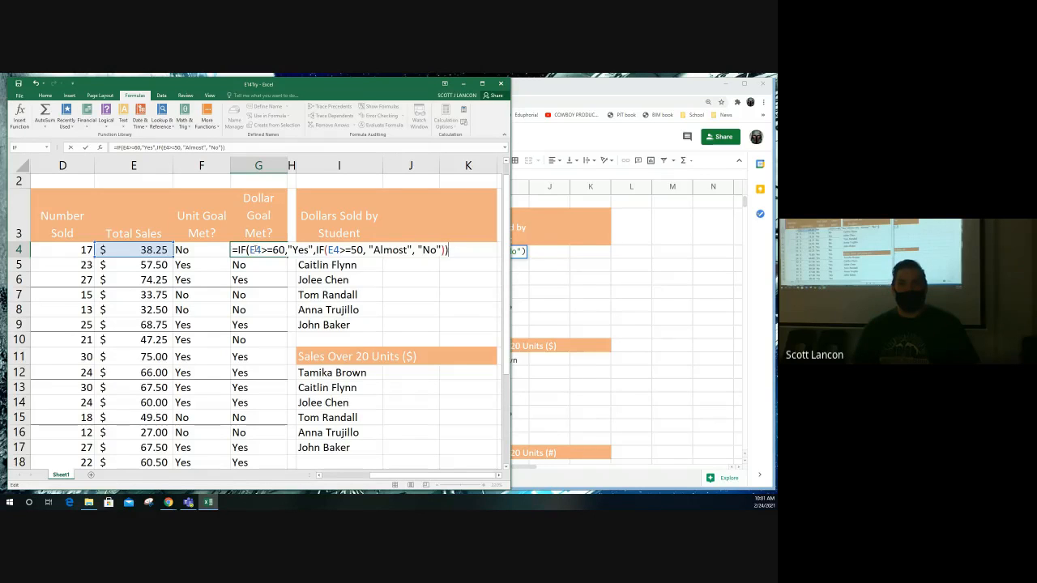
{"action": "left_click_drag", "start_coordinate": [323, 250], "coordinate": [243, 249]}
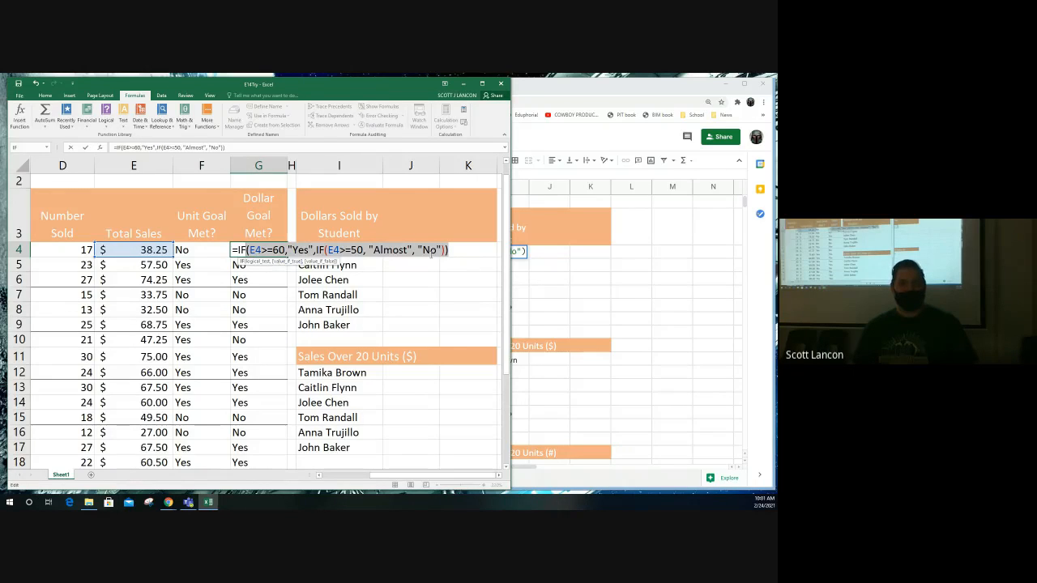
{"action": "left_click", "coordinate": [446, 251]}
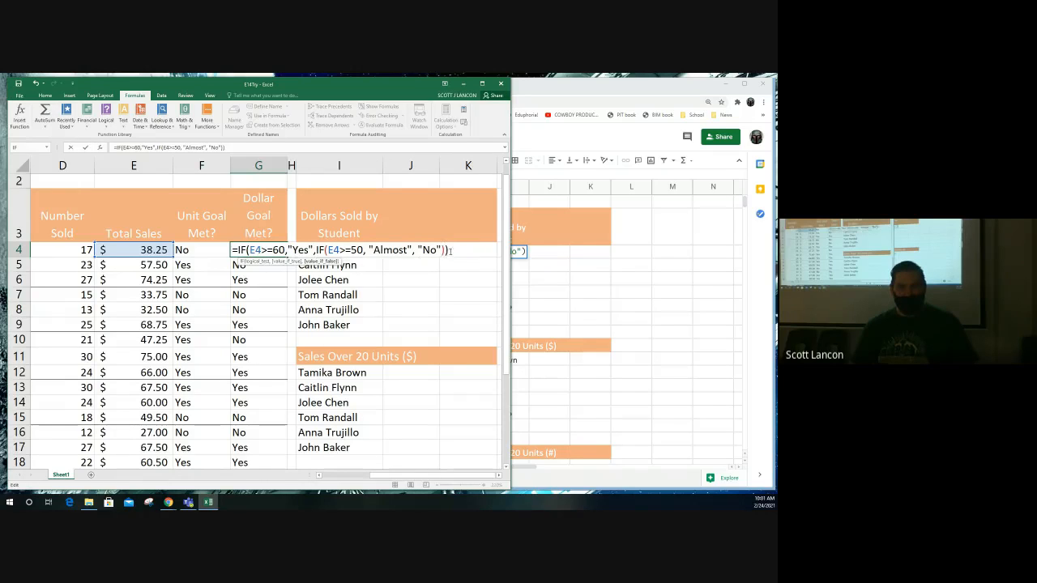
{"action": "type", "text": ")"}
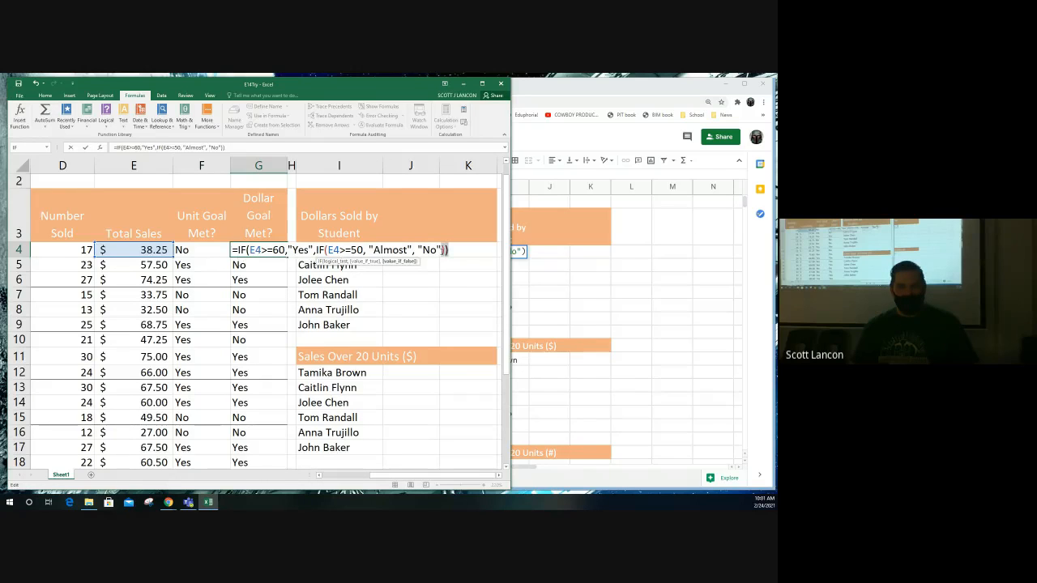
{"action": "left_click", "coordinate": [458, 250]}
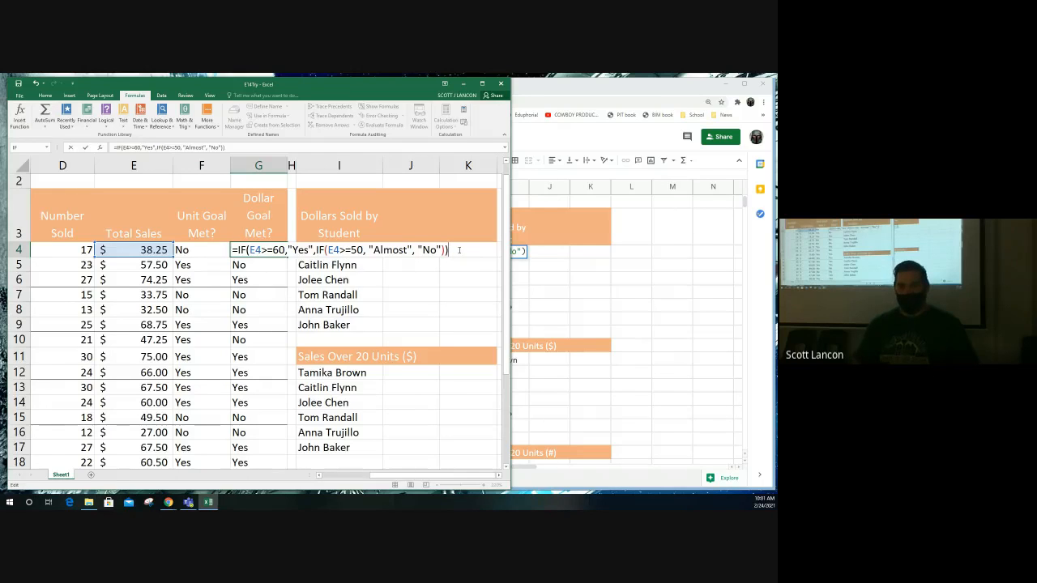
{"action": "key", "text": "Return"}
- Fill the nested IF formula from G4 down through G21 without formatting
{"action": "left_click", "coordinate": [276, 255]}
{"action": "left_click_drag", "start_coordinate": [286, 257], "coordinate": [292, 455]}
{"action": "left_click", "coordinate": [292, 455]}
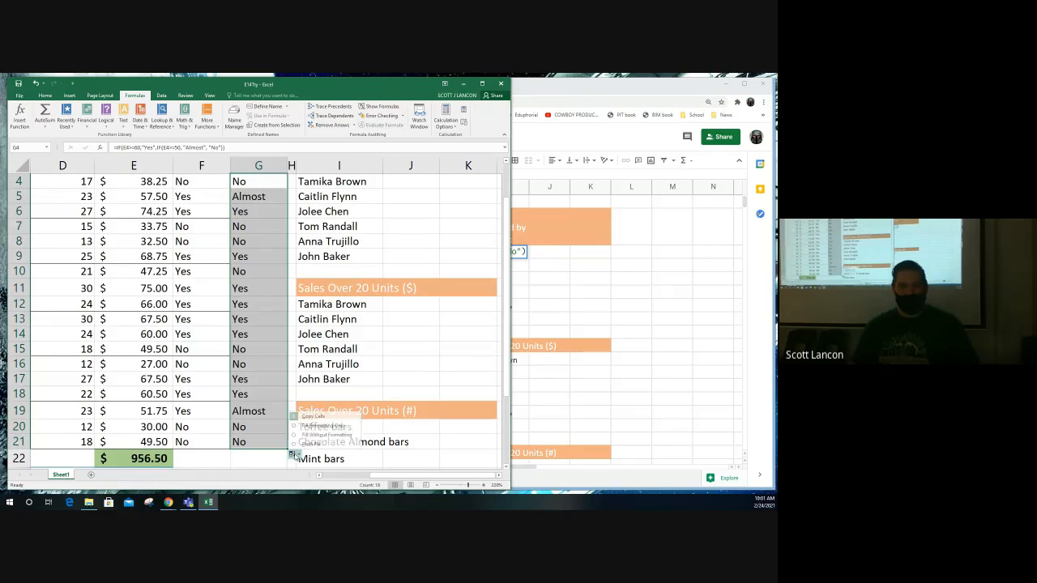
{"action": "left_click", "coordinate": [320, 436]}
- Compare the total sales with the Dollar Goal Met results in rows 5, 7 and 9
{"action": "scroll", "coordinate": [275, 400], "scroll_direction": "up", "scroll_amount": 3}
{"action": "scroll", "coordinate": [274, 400], "scroll_direction": "down", "scroll_amount": 1}
{"action": "scroll", "coordinate": [274, 401], "scroll_direction": "down", "scroll_amount": 1}
{"action": "left_click", "coordinate": [159, 200]}
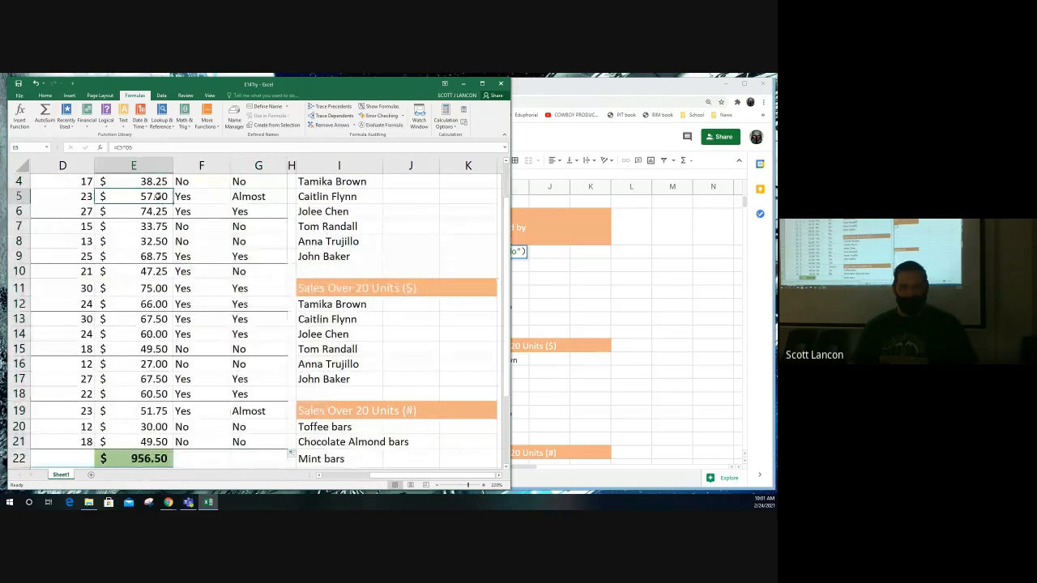
{"action": "left_click", "coordinate": [242, 197]}
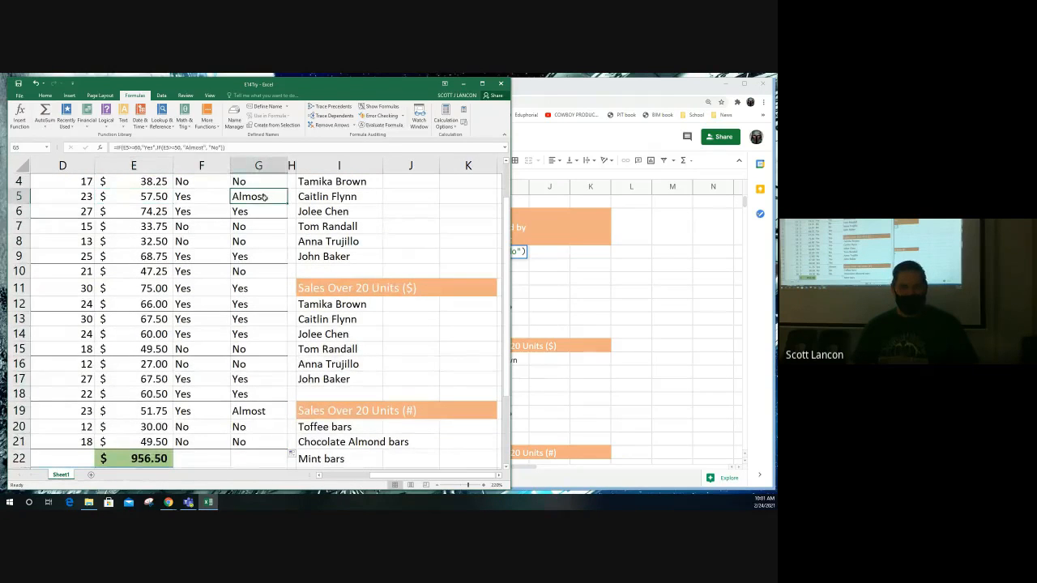
{"action": "left_click", "coordinate": [160, 229]}
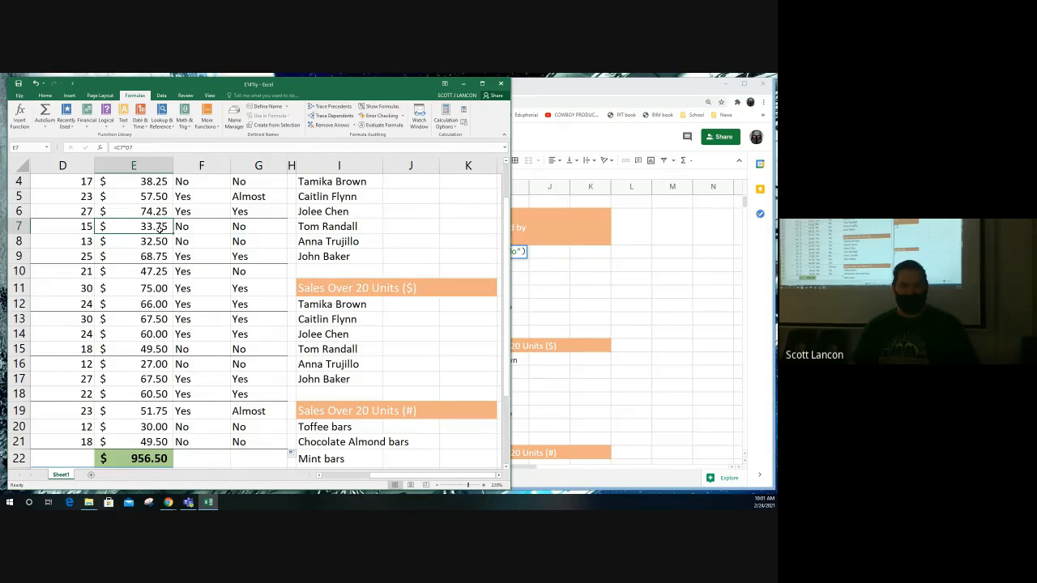
{"action": "left_click", "coordinate": [243, 227]}
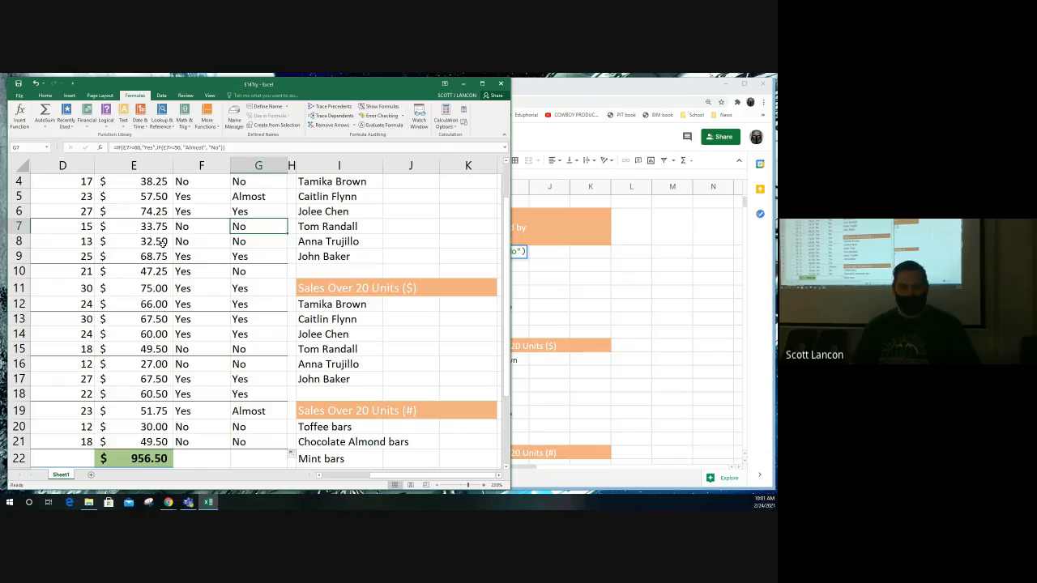
{"action": "left_click", "coordinate": [152, 254]}
{"action": "left_click", "coordinate": [249, 257]}
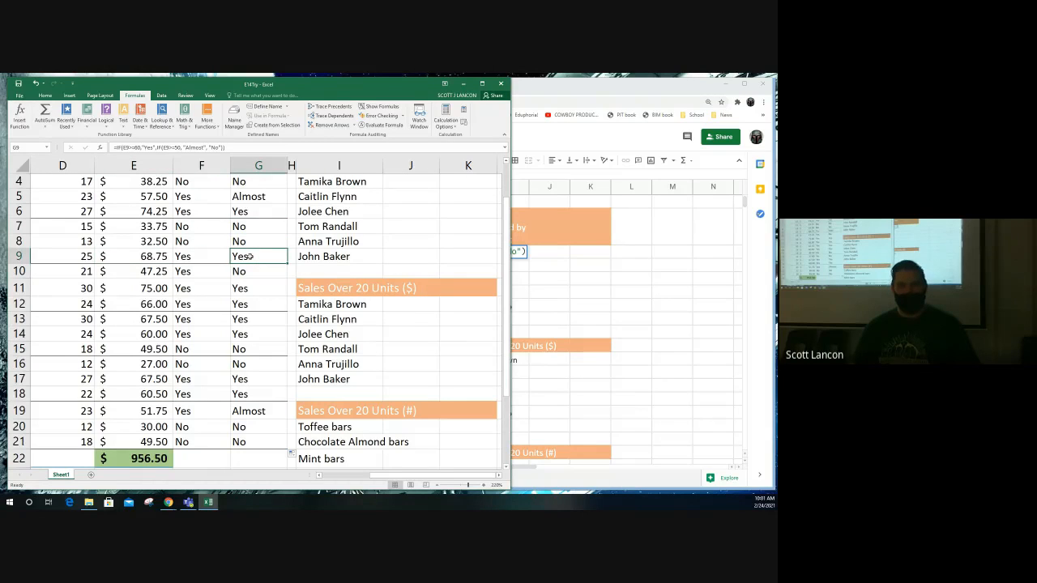
{"action": "left_click", "coordinate": [153, 260]}
{"action": "left_click", "coordinate": [251, 258]}
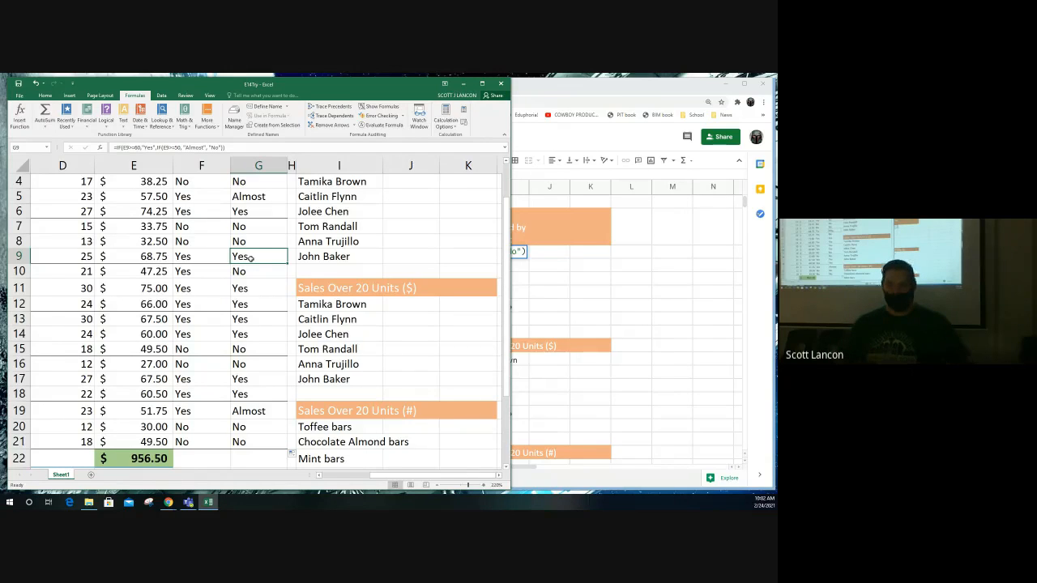
- Create a new blank workbook
{"action": "left_click", "coordinate": [18, 96]}
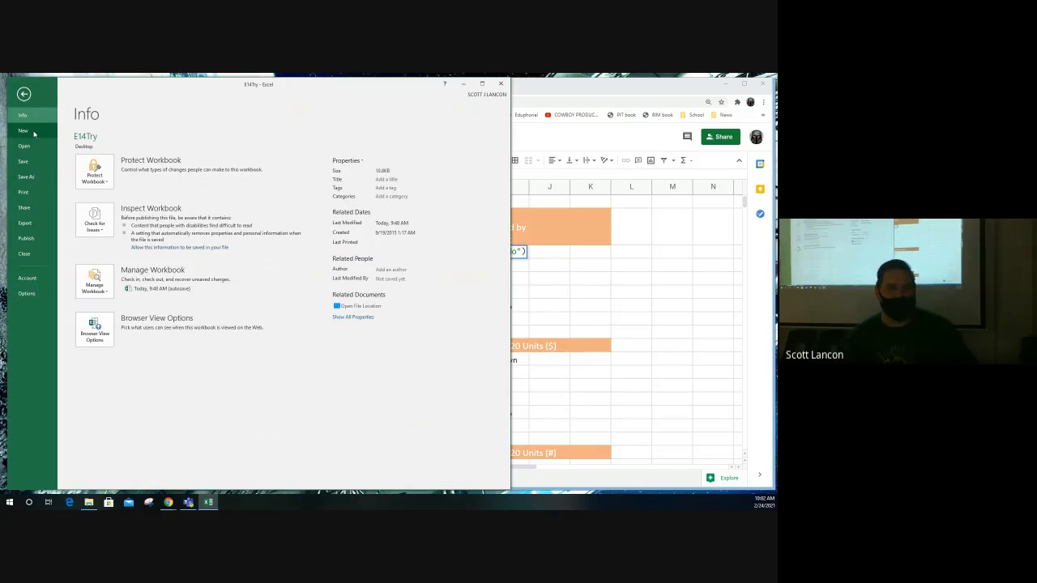
{"action": "left_click", "coordinate": [32, 132]}
{"action": "left_click", "coordinate": [140, 220]}
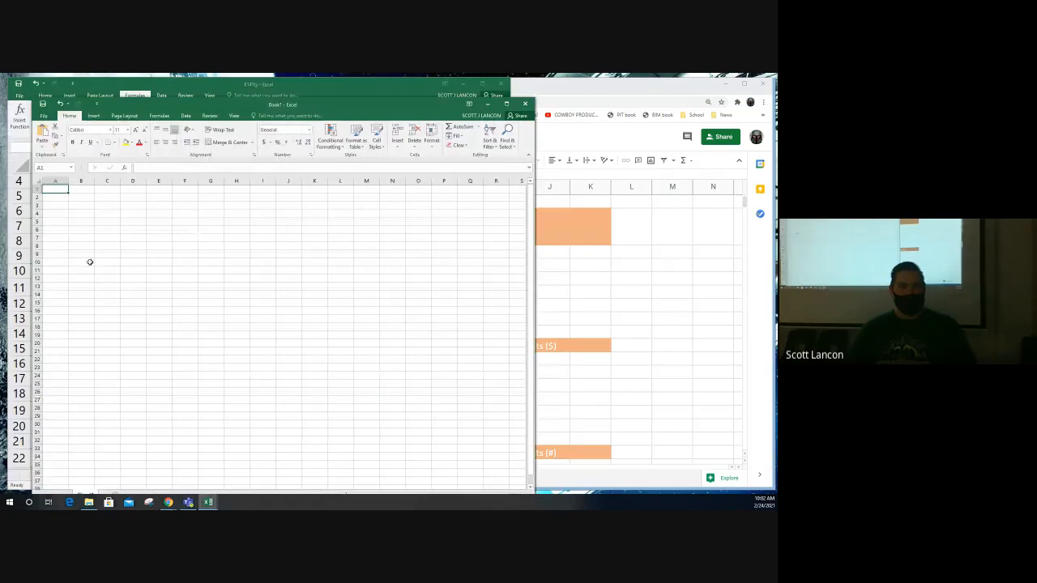
- Enter the column headings Name, Grade and Passing? in cells A1 to C1
{"action": "scroll", "coordinate": [94, 259], "scroll_direction": "up", "scroll_amount": 6}
{"action": "scroll", "coordinate": [94, 257], "scroll_direction": "up", "scroll_amount": 2}
{"action": "type", "text": "Name"}
{"action": "key", "text": "Tab"}
{"action": "type", "text": "Grade"}
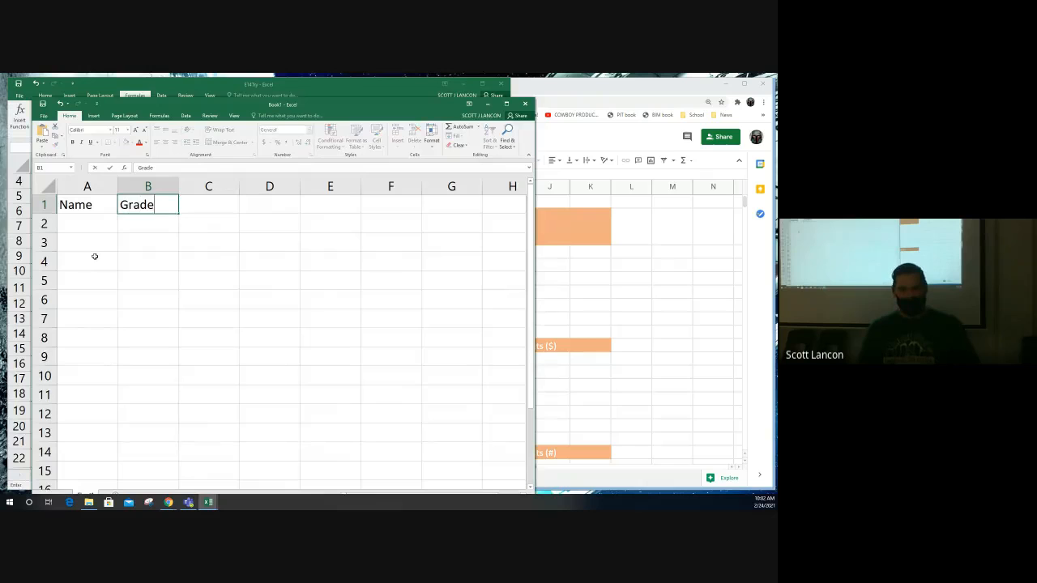
{"action": "key", "text": "Tab"}
{"action": "type", "text": "Passi"}
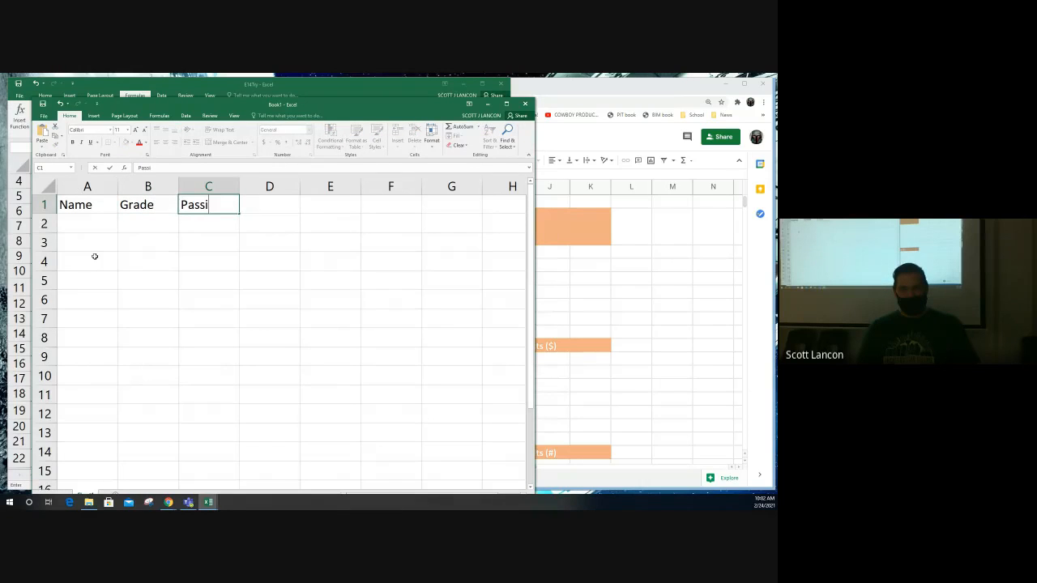
{"action": "type", "text": "ng?"}
{"action": "key", "text": "Tab"}
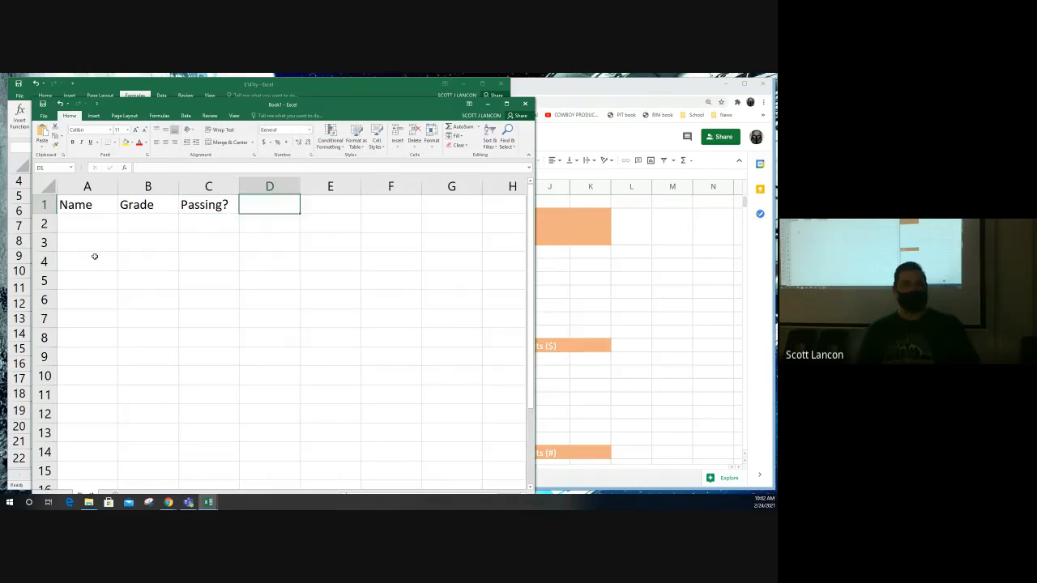
{"action": "key", "text": "Return"}
- Enter the first student's name in A2 and the grade 90 in B2
{"action": "type", "text": "Bob"}
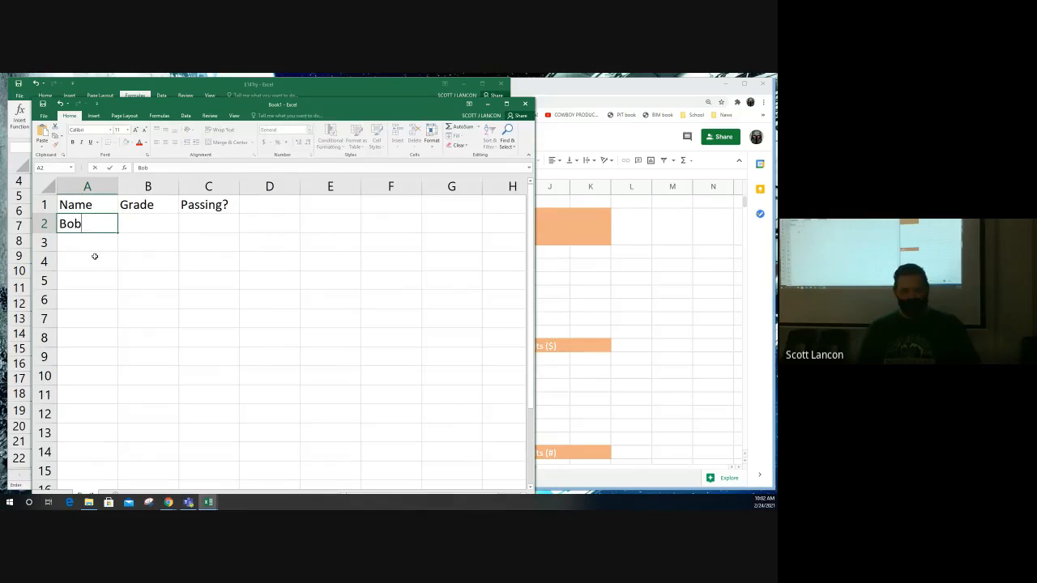
{"action": "key", "text": "Tab"}
{"action": "type", "text": "90"}
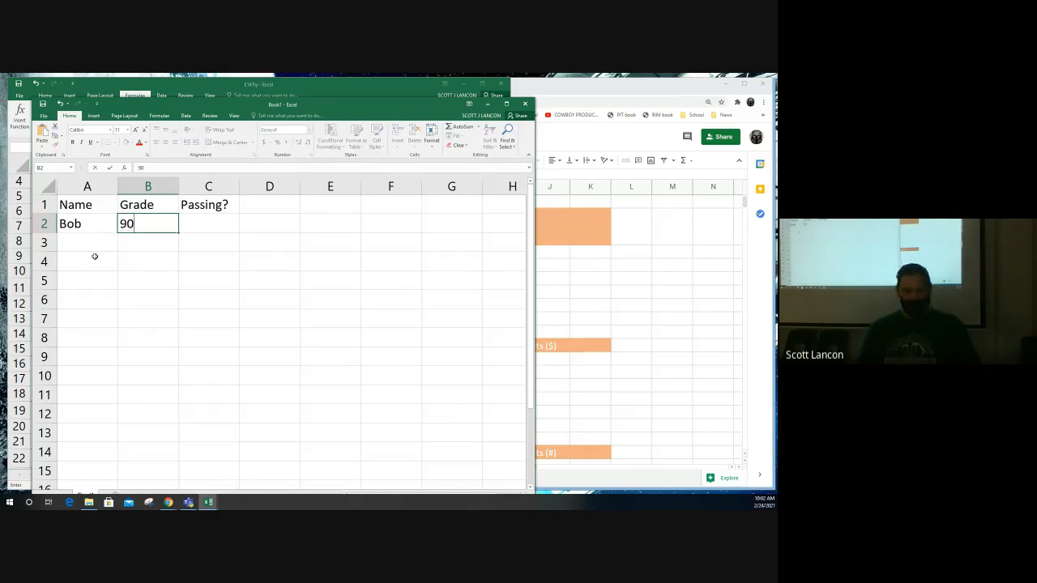
{"action": "key", "text": "Tab"}
{"action": "key", "text": "Return"}
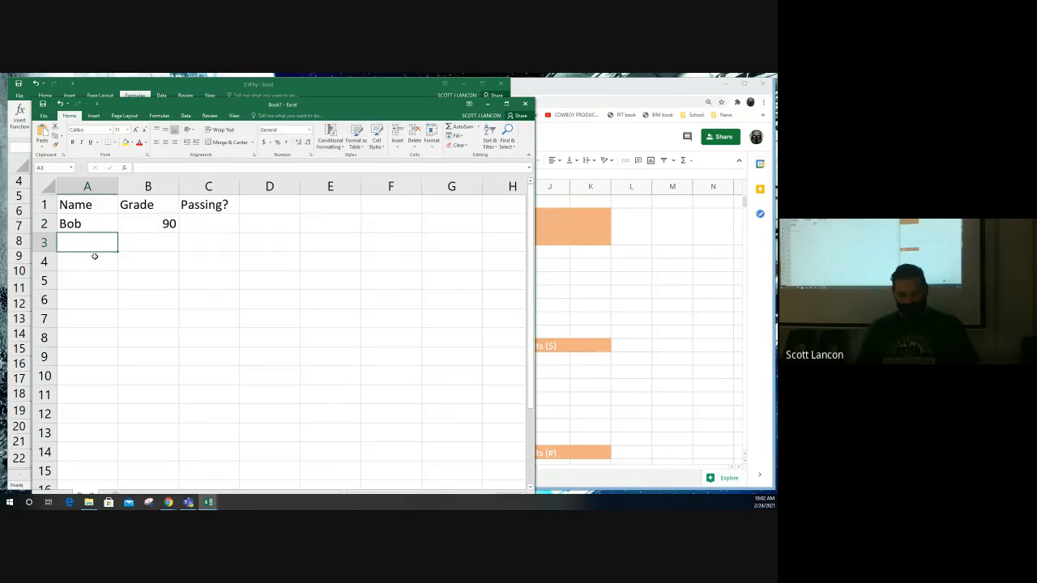
- Enter the second student's name in A3 and the grade 65 in B3
{"action": "type", "text": "Joe"}
{"action": "key", "text": "Tab"}
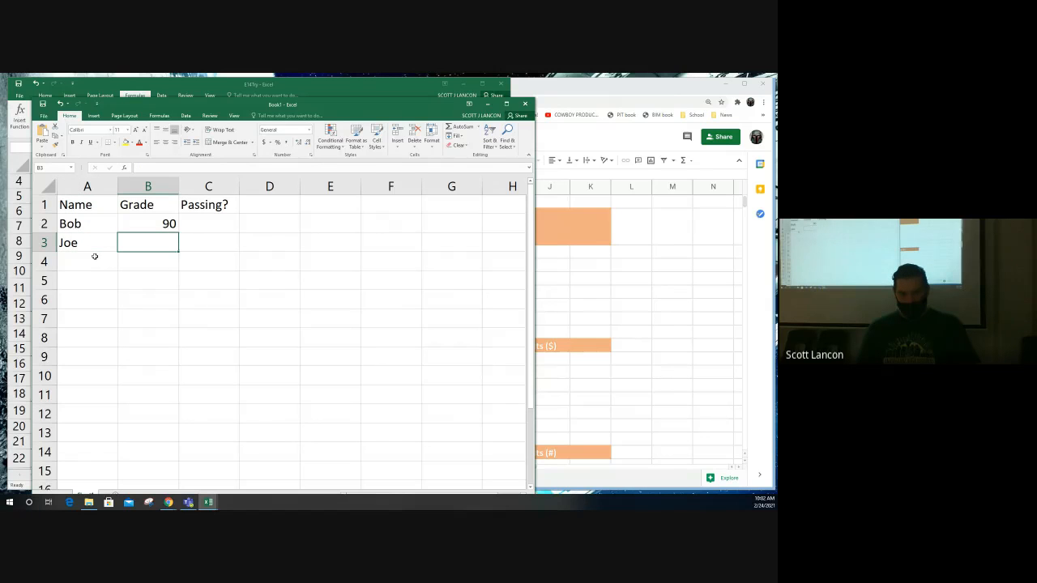
{"action": "type", "text": "65"}
{"action": "key", "text": "Return"}
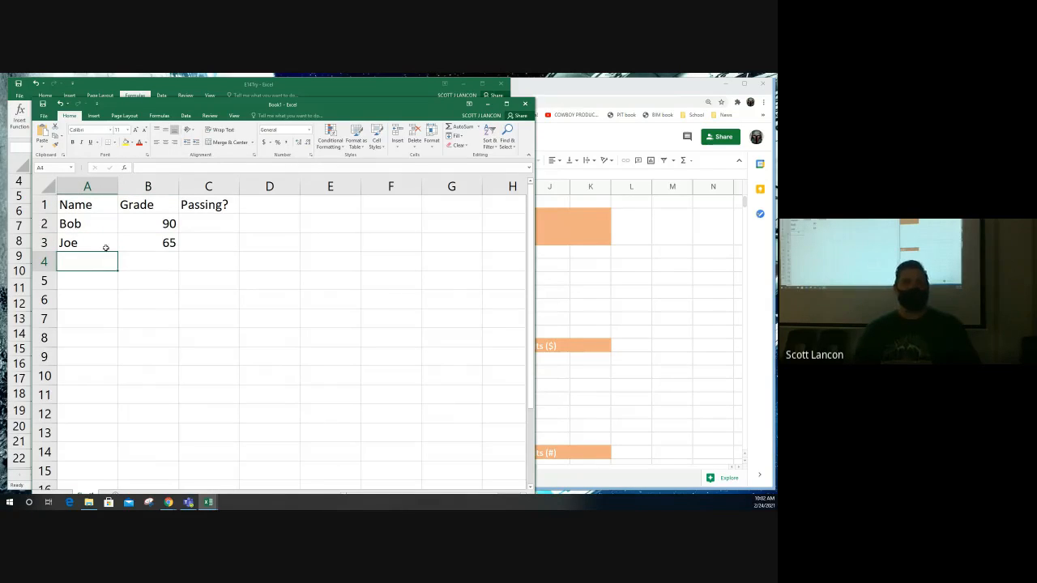
- Change the heading in C1 to Letter Grade and fit column C's width to its content
{"action": "left_click", "coordinate": [210, 208]}
{"action": "type", "text": "Letter Gar"}
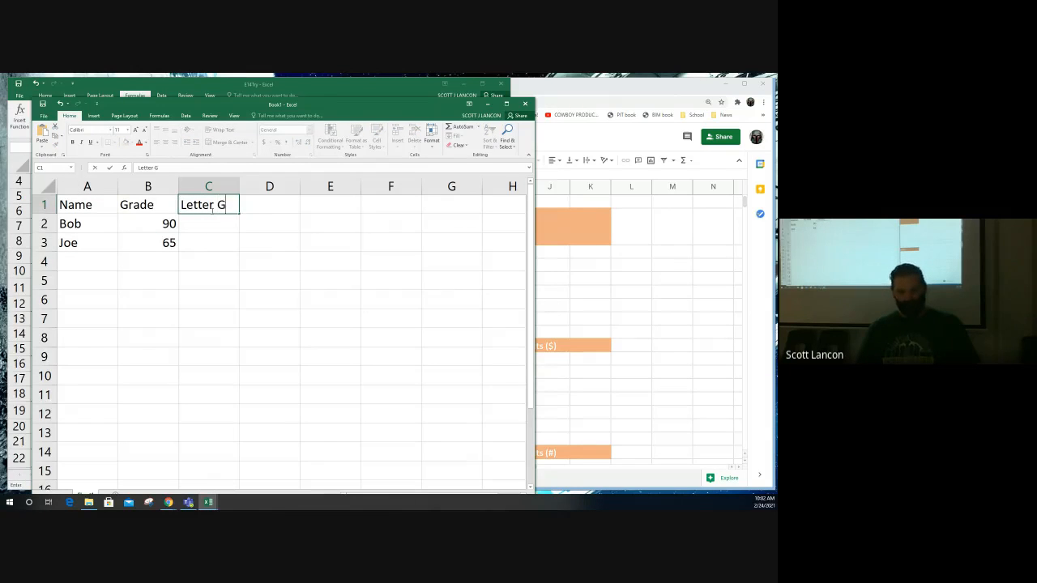
{"action": "key", "text": "BackSpace"}
{"action": "key", "text": "BackSpace"}
{"action": "type", "text": "rade"}
{"action": "key", "text": "Return"}
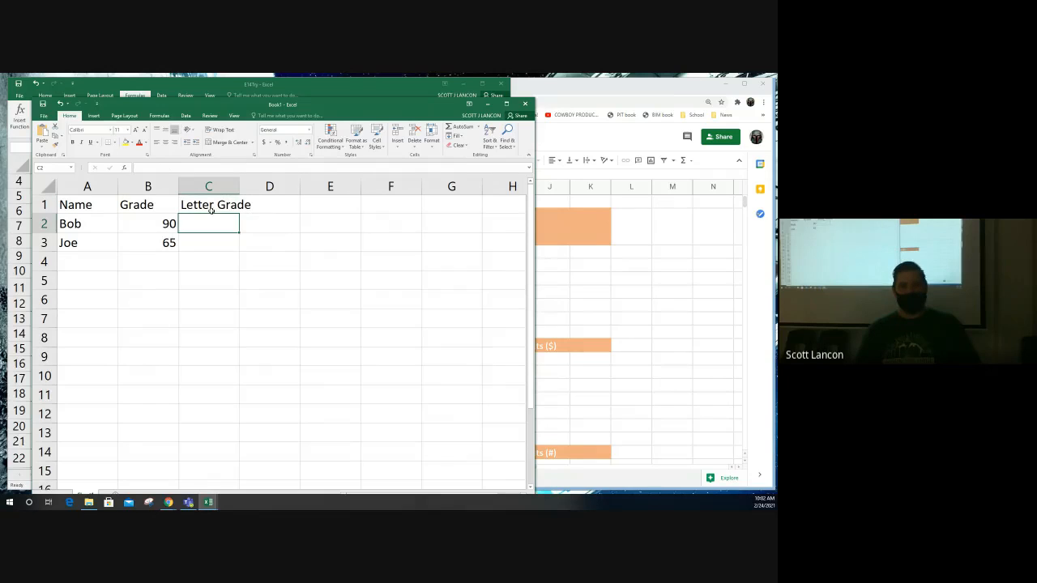
{"action": "double_click", "coordinate": [240, 186]}
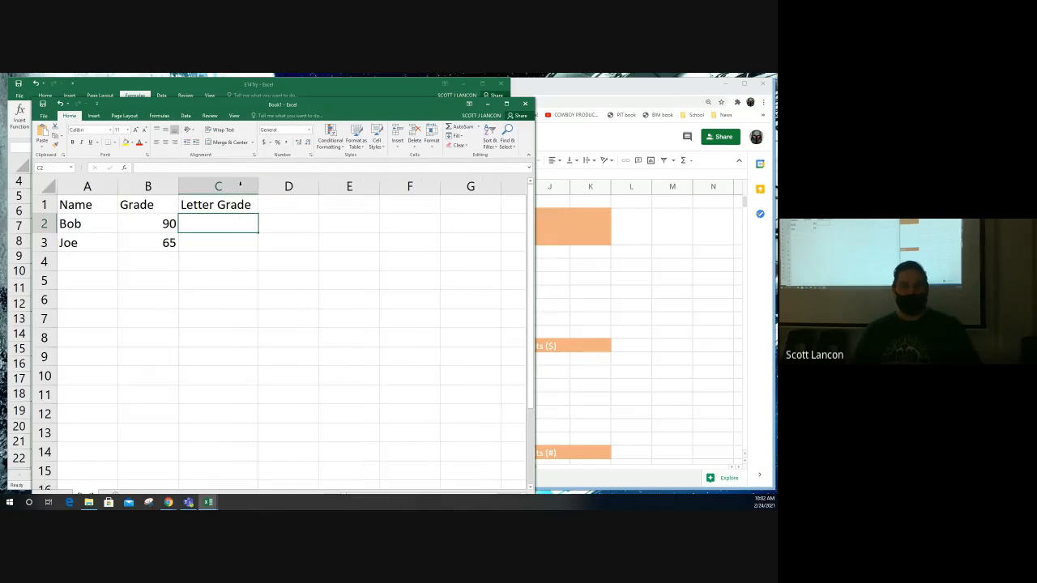
- Add two more students' names in A4 and A5, with the grades 76 in B4 and 85 in B5
{"action": "left_click", "coordinate": [82, 257]}
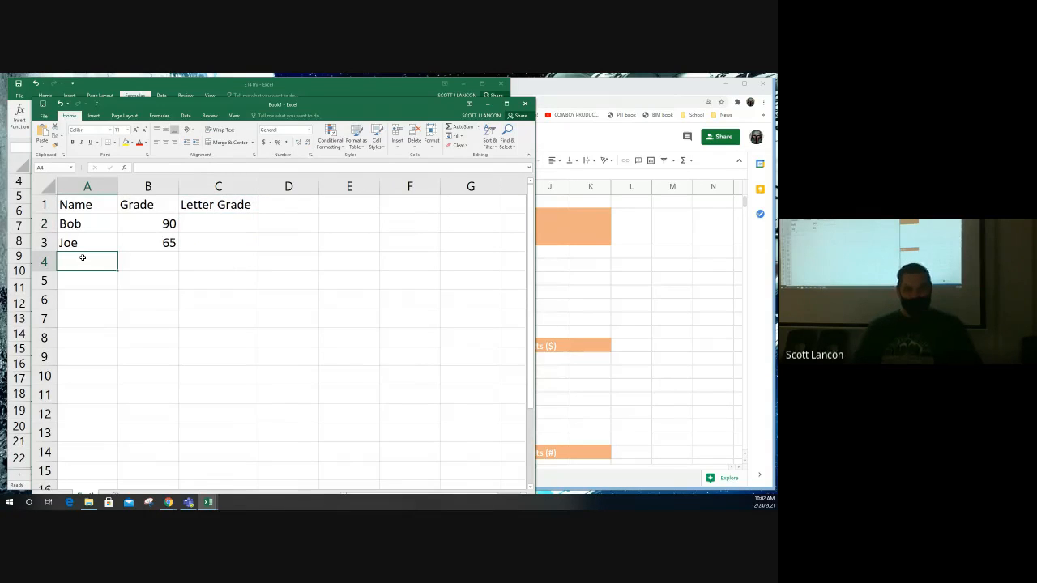
{"action": "type", "text": "Kim"}
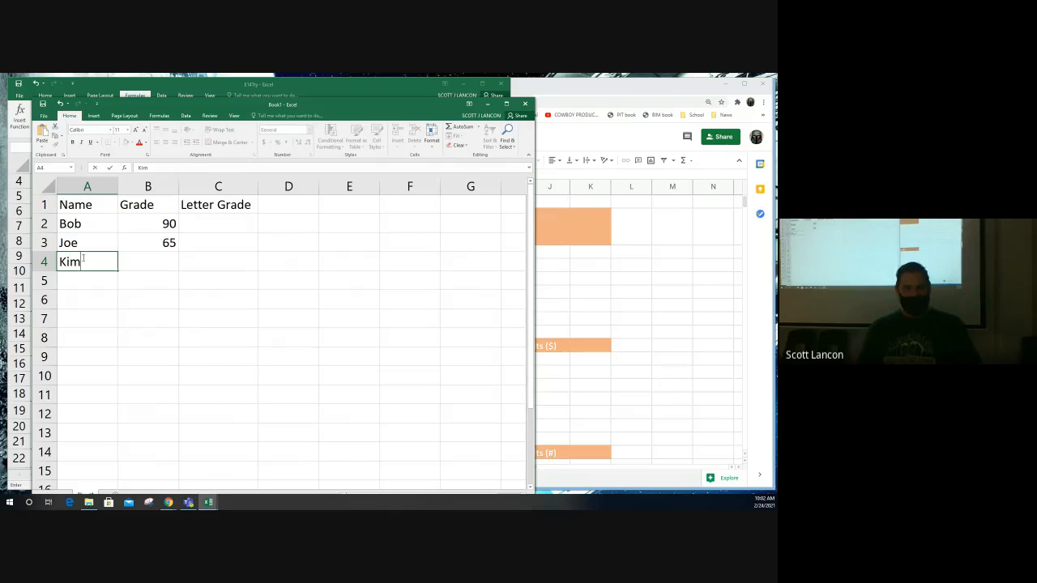
{"action": "key", "text": "Tab"}
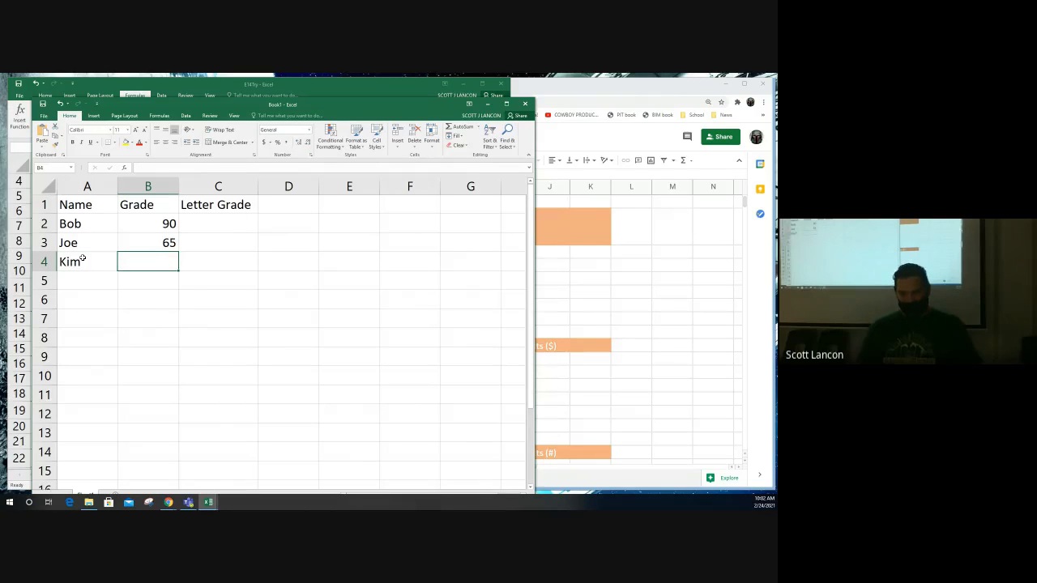
{"action": "type", "text": "76"}
{"action": "key", "text": "Return"}
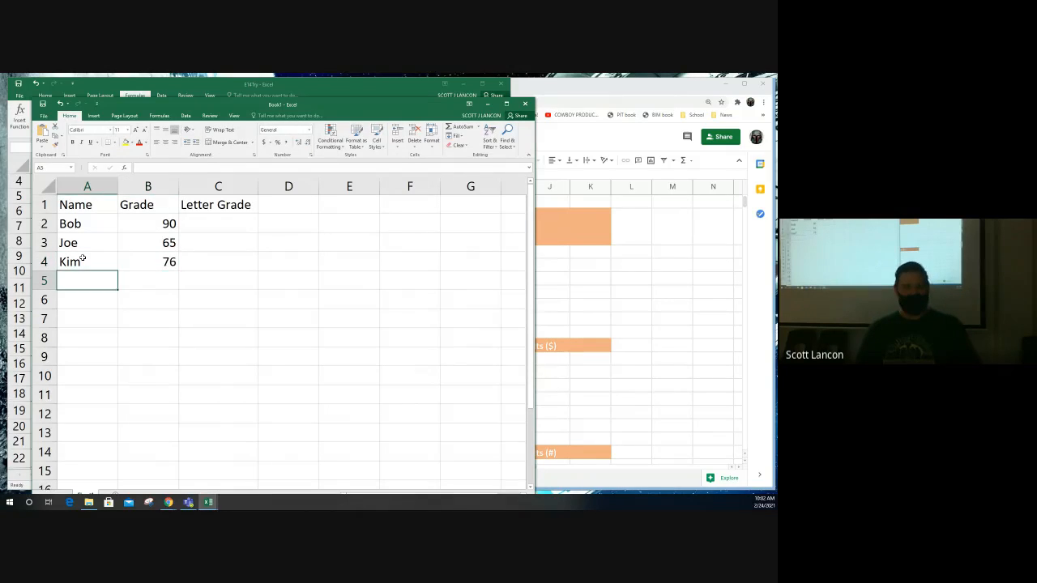
{"action": "type", "text": "Timmy"}
{"action": "key", "text": "Tab"}
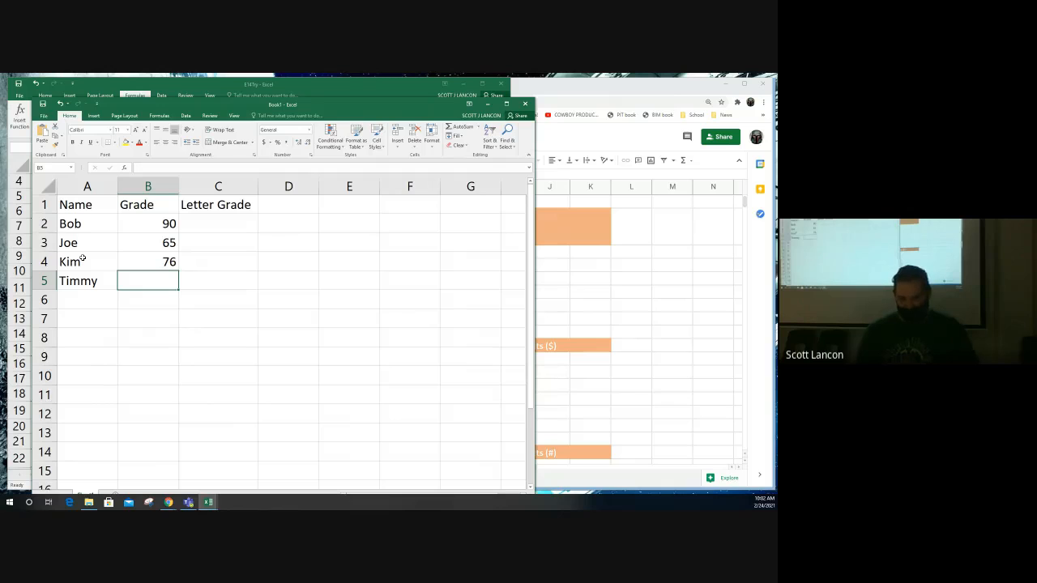
{"action": "type", "text": "85"}
{"action": "key", "text": "Tab"}
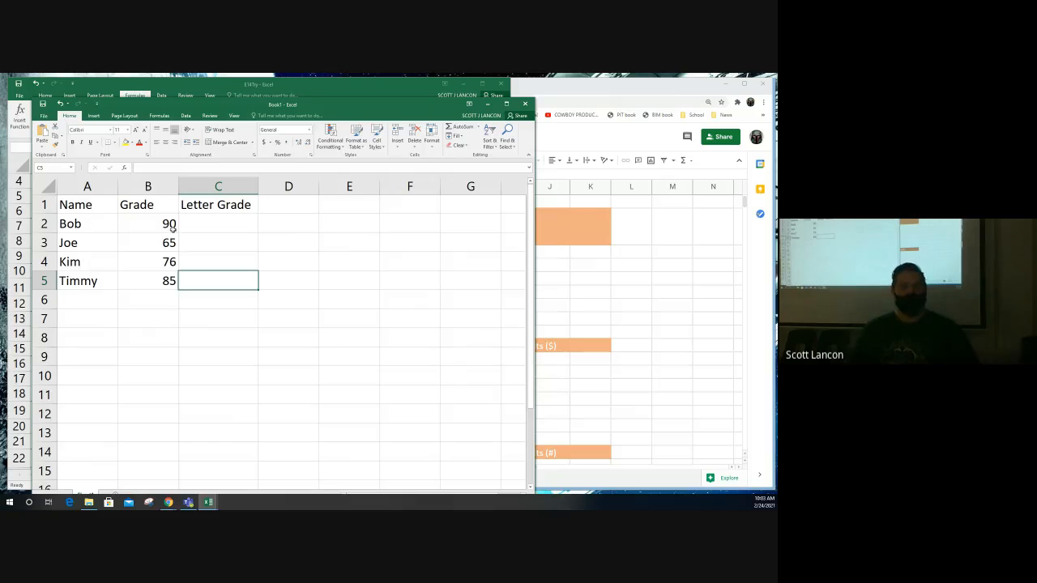
- Start an IF formula in C2 that returns "A" when B2>=90, leaving it open for the false value
{"action": "left_click", "coordinate": [217, 222]}
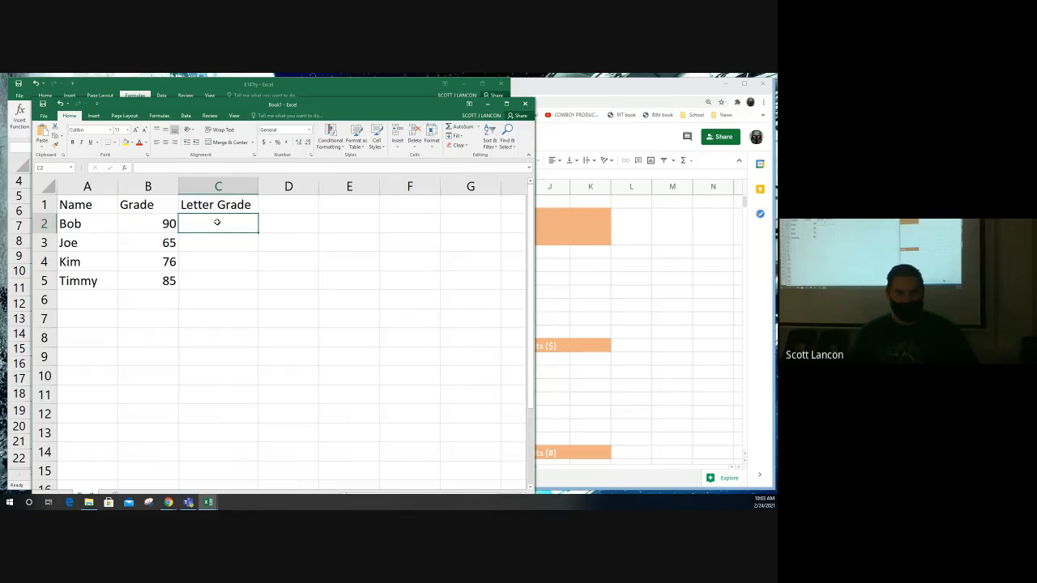
{"action": "type", "text": "+"}
{"action": "key", "text": "BackSpace"}
{"action": "type", "text": "="}
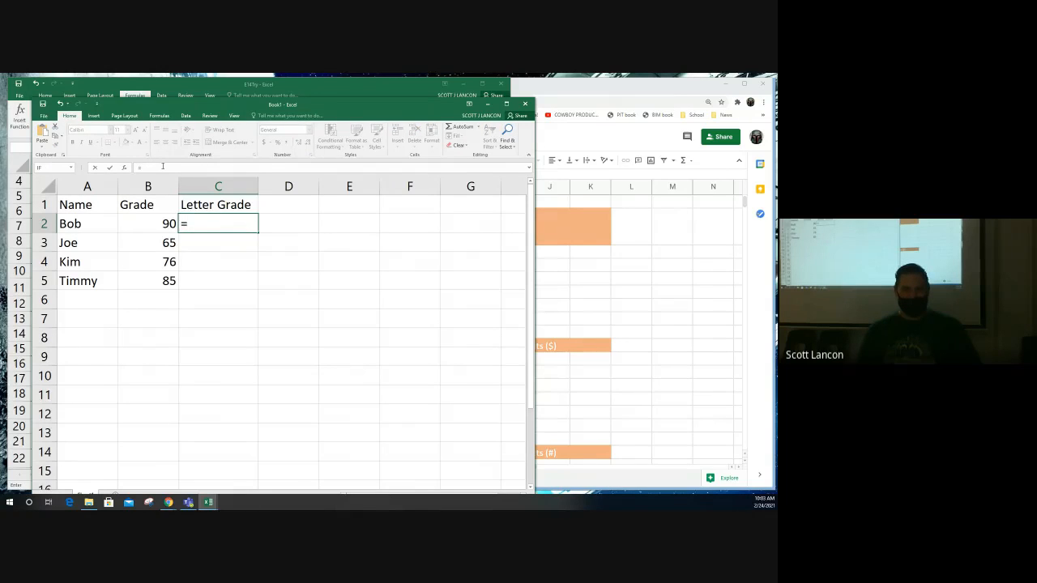
{"action": "type", "text": "IF"}
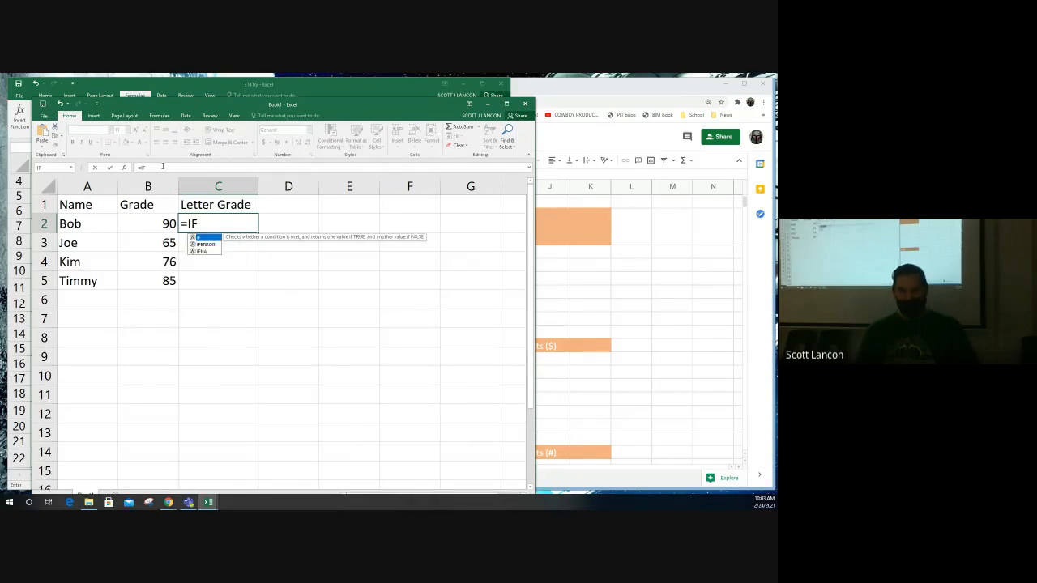
{"action": "type", "text": "("}
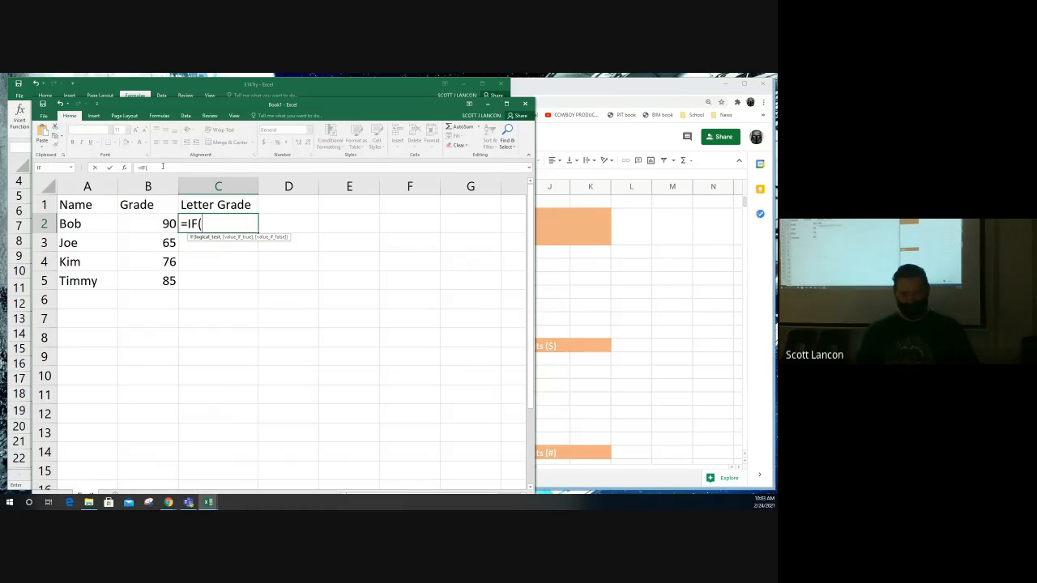
{"action": "left_click", "coordinate": [148, 224]}
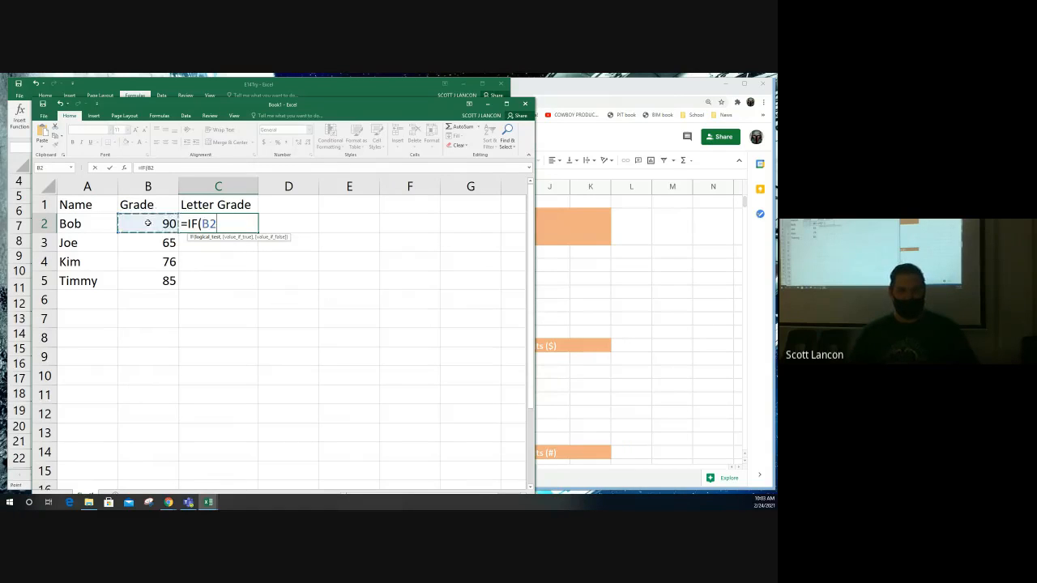
{"action": "type", "text": ">"}
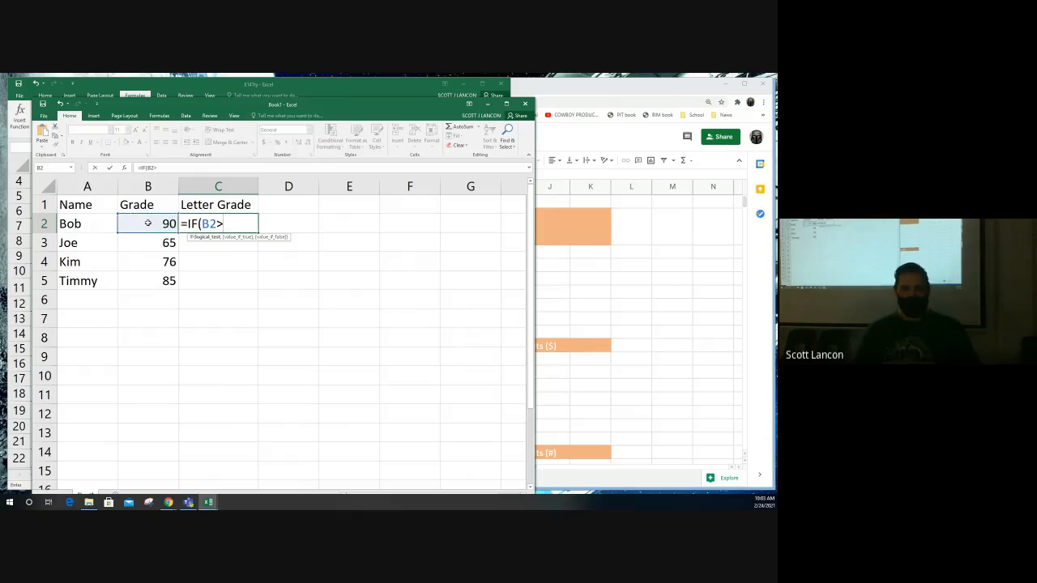
{"action": "type", "text": "=90,"}
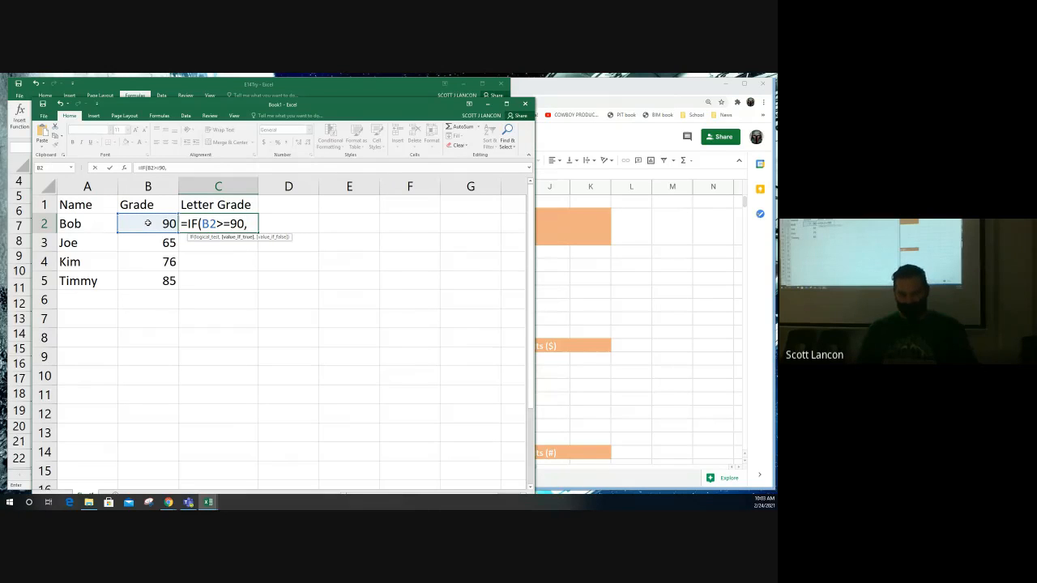
{"action": "type", "text": "\"A\""}
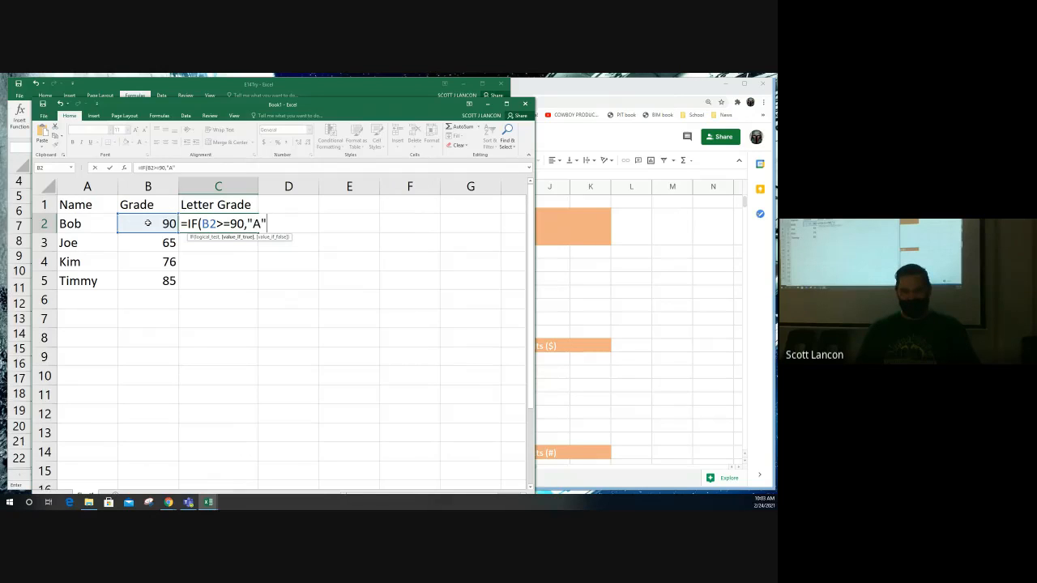
{"action": "type", "text": ","}
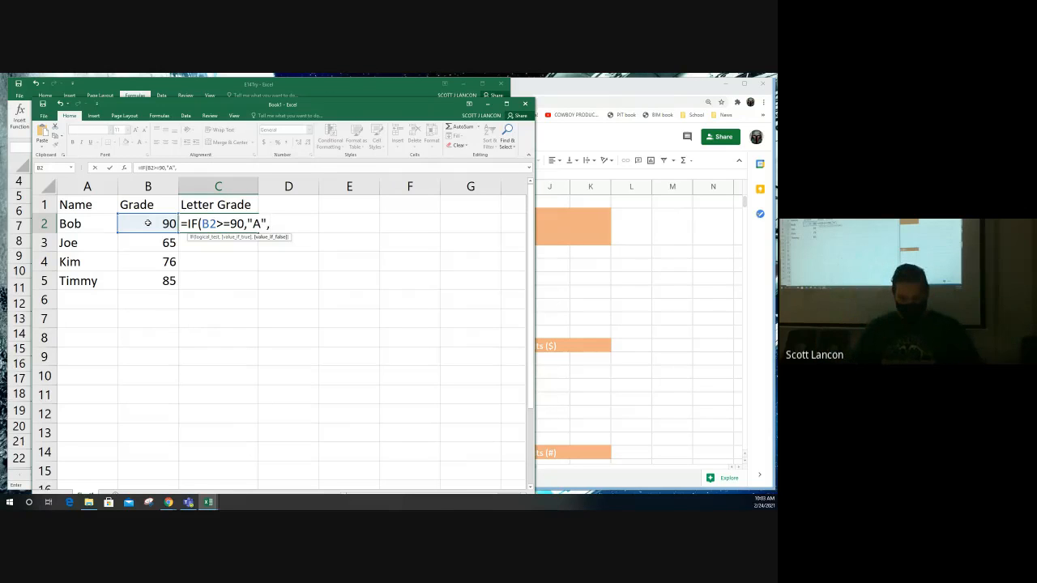
- Nest a second IF in the C2 formula's false value that returns "B" when B2>=80
{"action": "type", "text": "IF("}
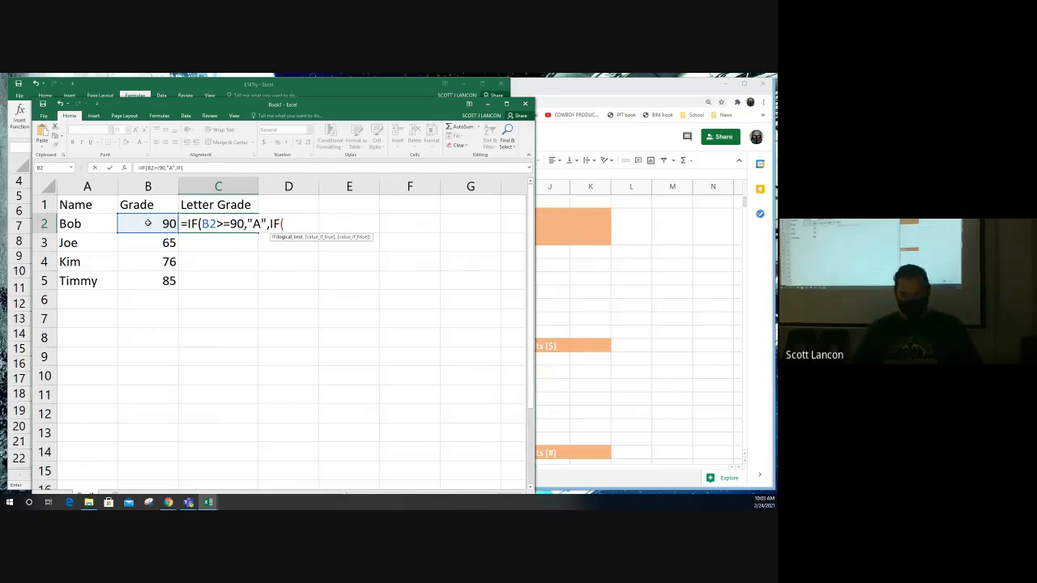
{"action": "left_click", "coordinate": [149, 225]}
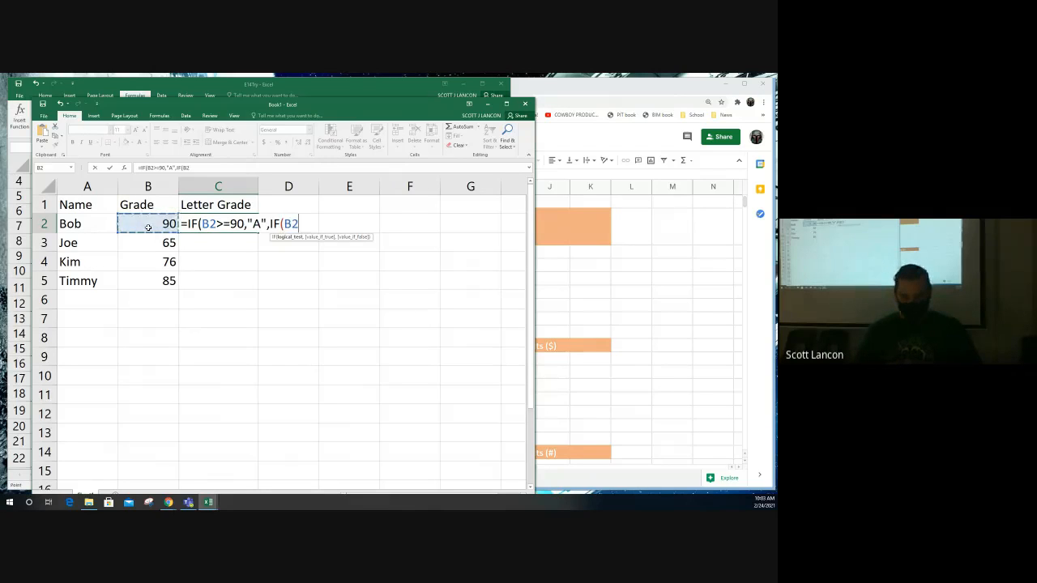
{"action": "type", "text": ">=80,"}
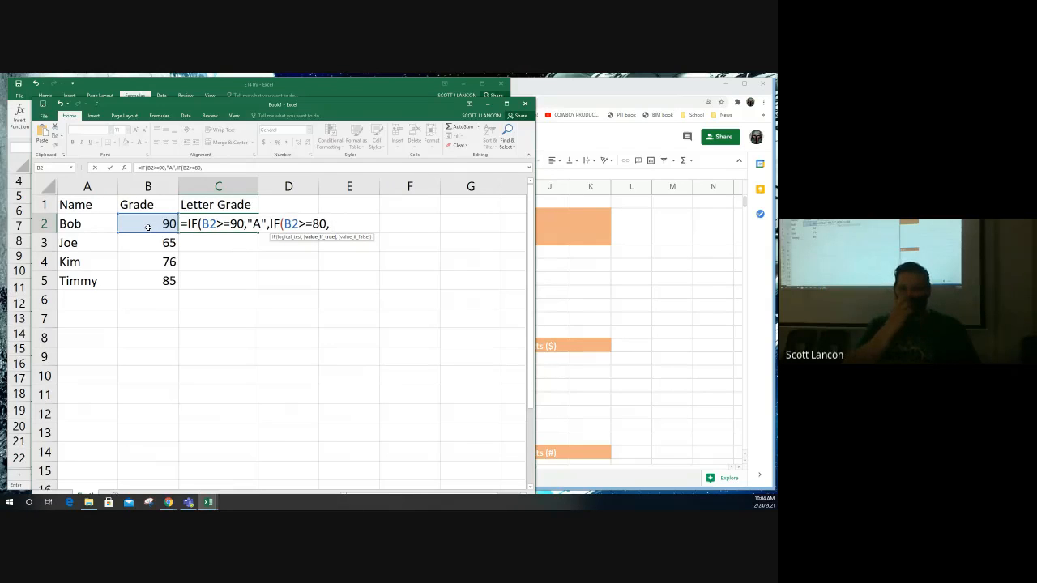
{"action": "type", "text": " \""}
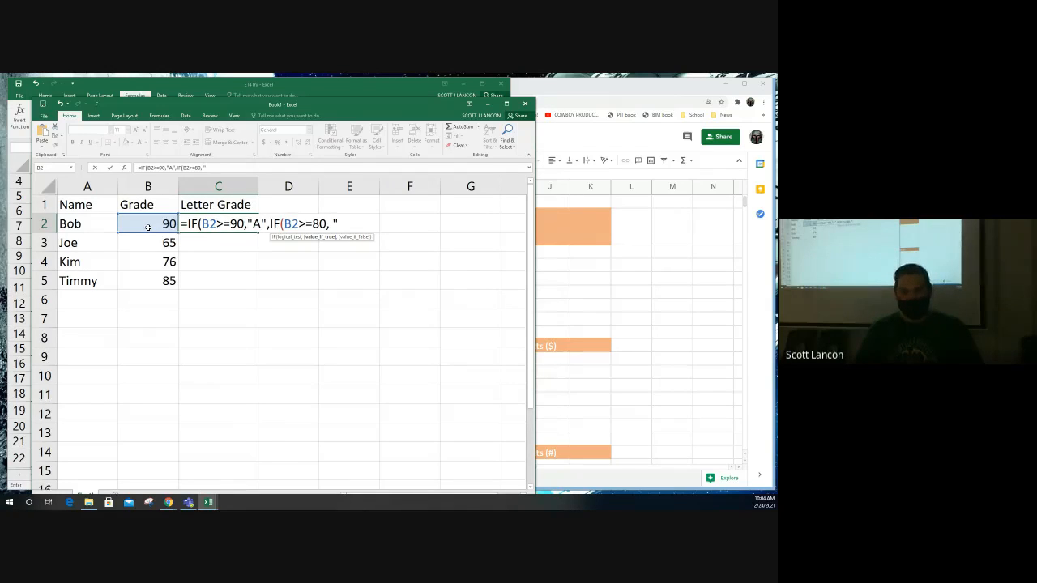
{"action": "type", "text": "B\","}
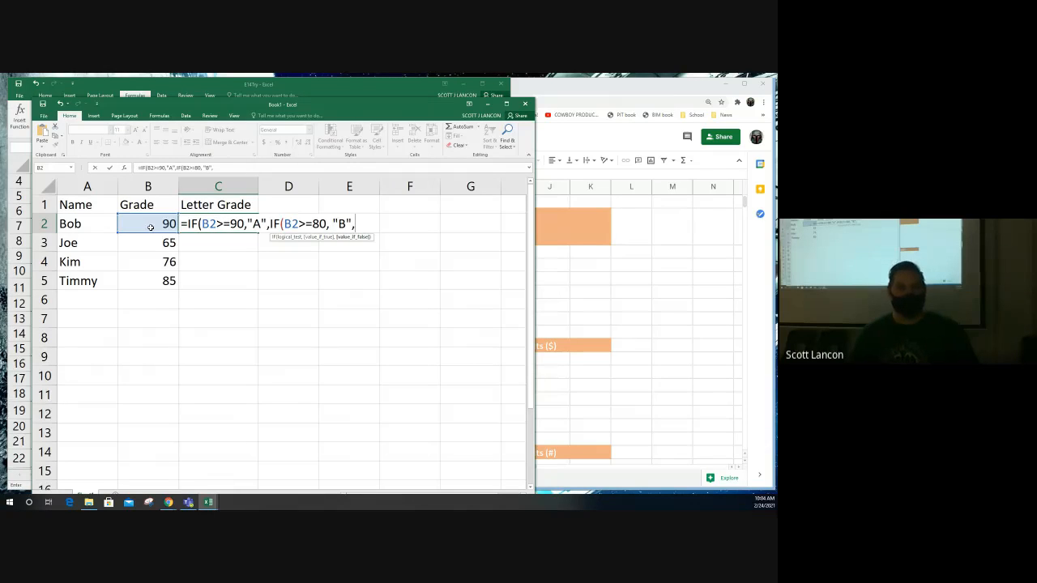
{"action": "left_click_drag", "start_coordinate": [270, 225], "coordinate": [370, 228]}
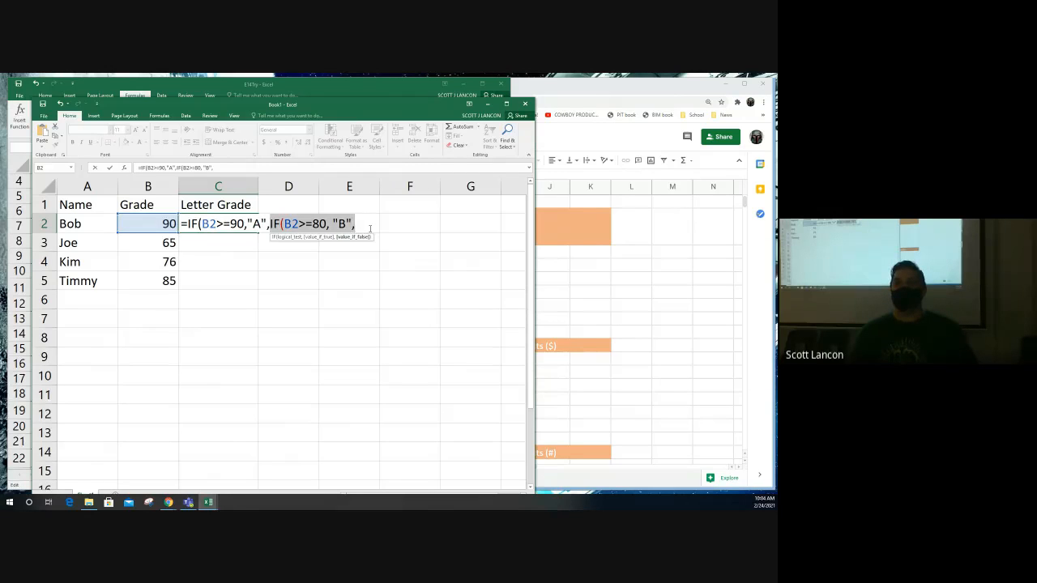
{"action": "left_click_drag", "start_coordinate": [245, 225], "coordinate": [357, 225]}
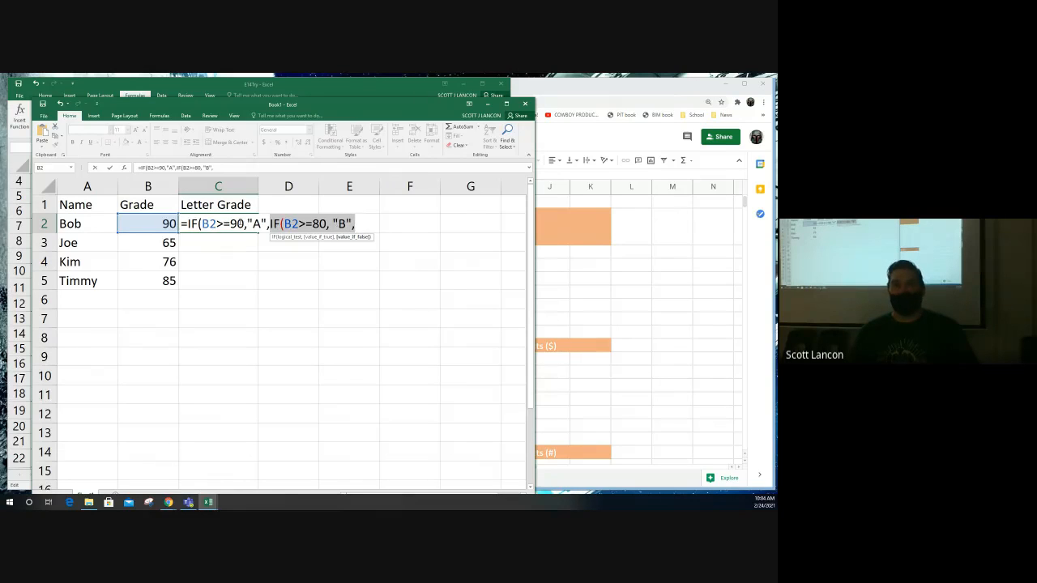
{"action": "left_click_drag", "start_coordinate": [203, 223], "coordinate": [244, 223]}
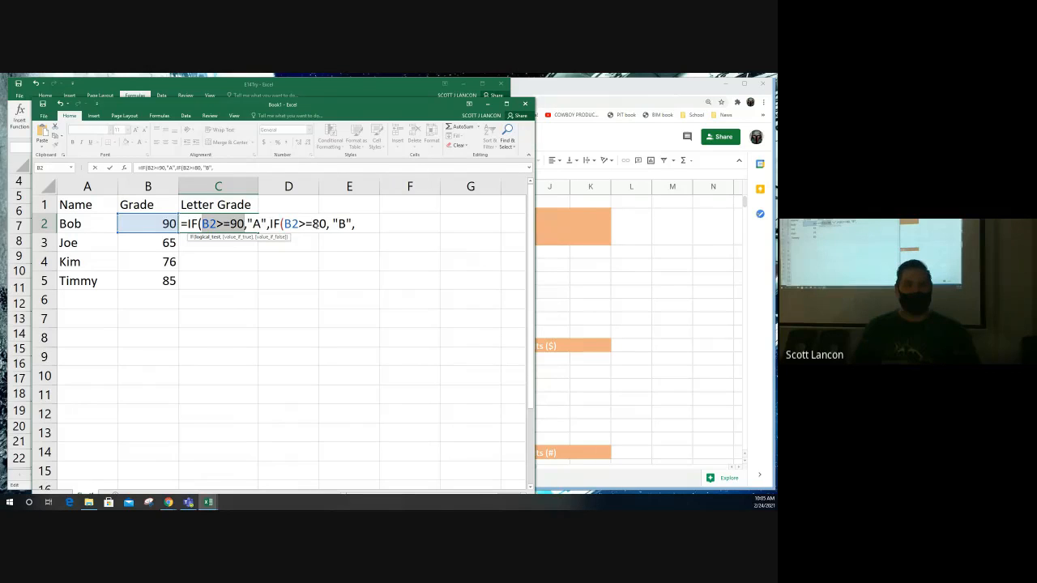
- Continue the C2 formula with a third nested IF that returns "C" when B2>=75
{"action": "left_click", "coordinate": [361, 224]}
{"action": "type", "text": "IF("}
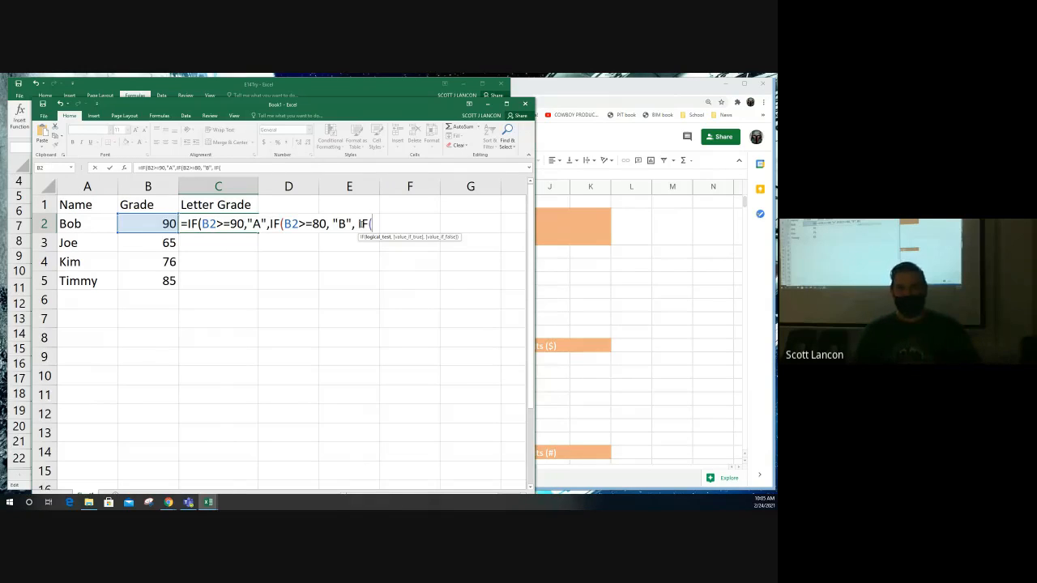
{"action": "type", "text": "B2>"}
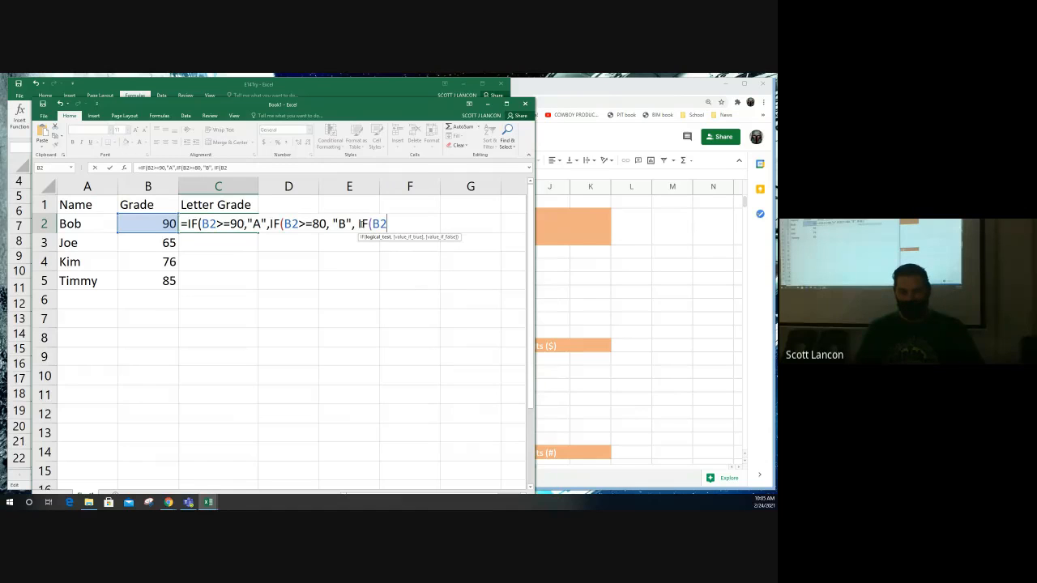
{"action": "type", "text": "="}
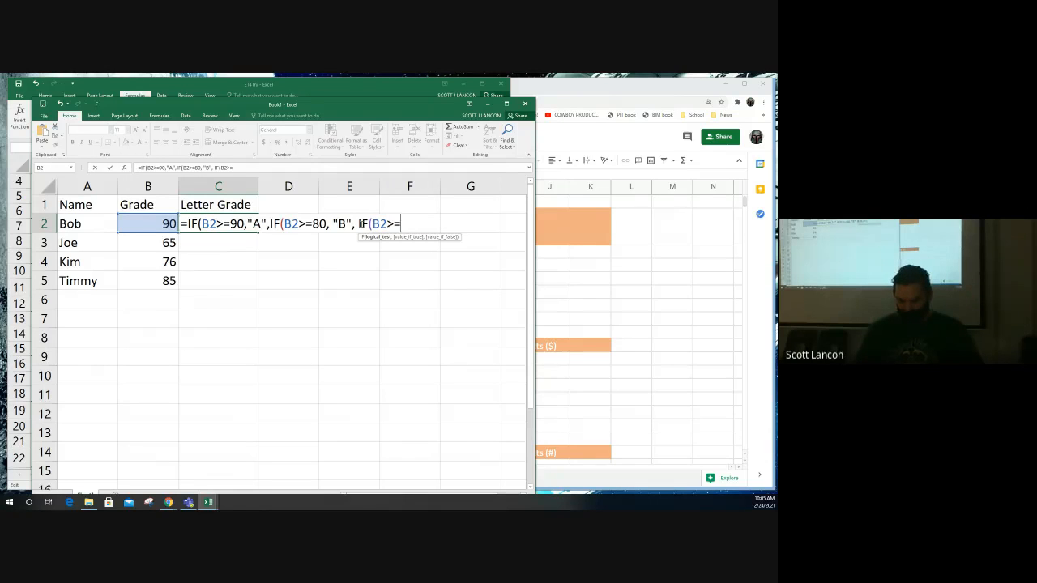
{"action": "type", "text": "75, \"C\""}
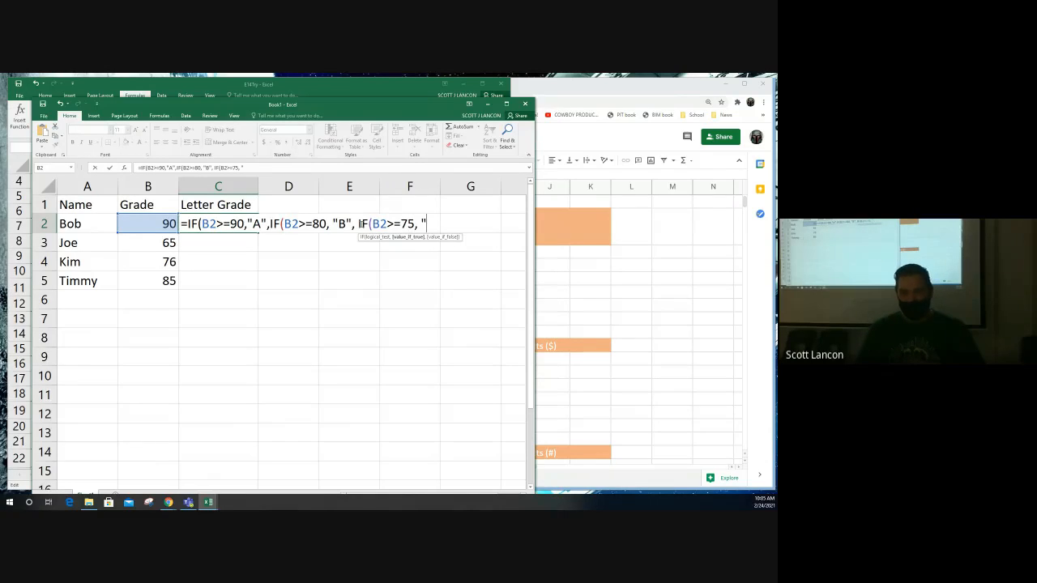
- Continue the C2 formula with a fourth nested IF that returns "D" when B2>=70, leaving it open for the false value
{"action": "type", "text": ", IF"}
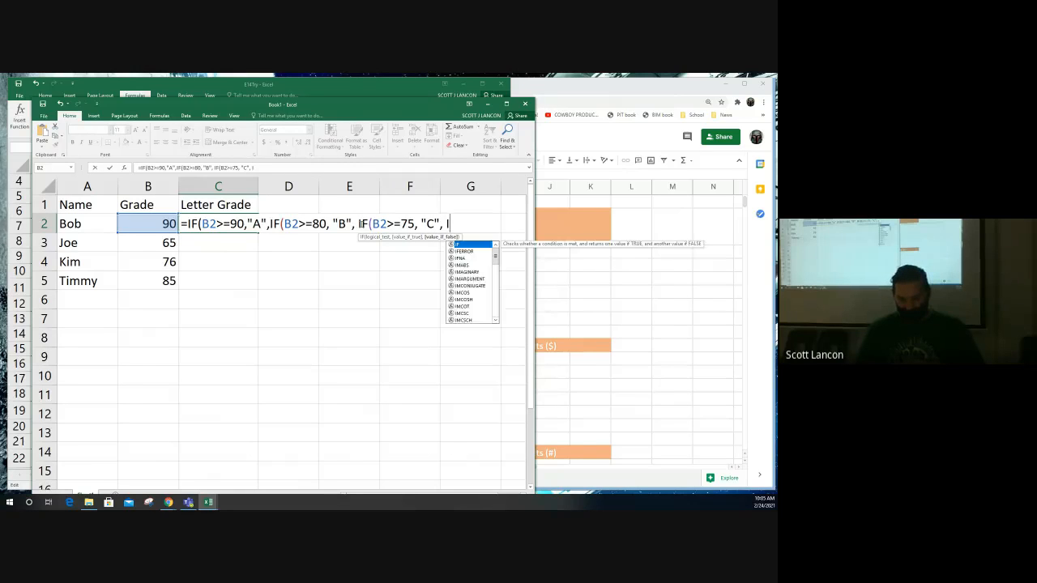
{"action": "type", "text": "(B2>=70,"}
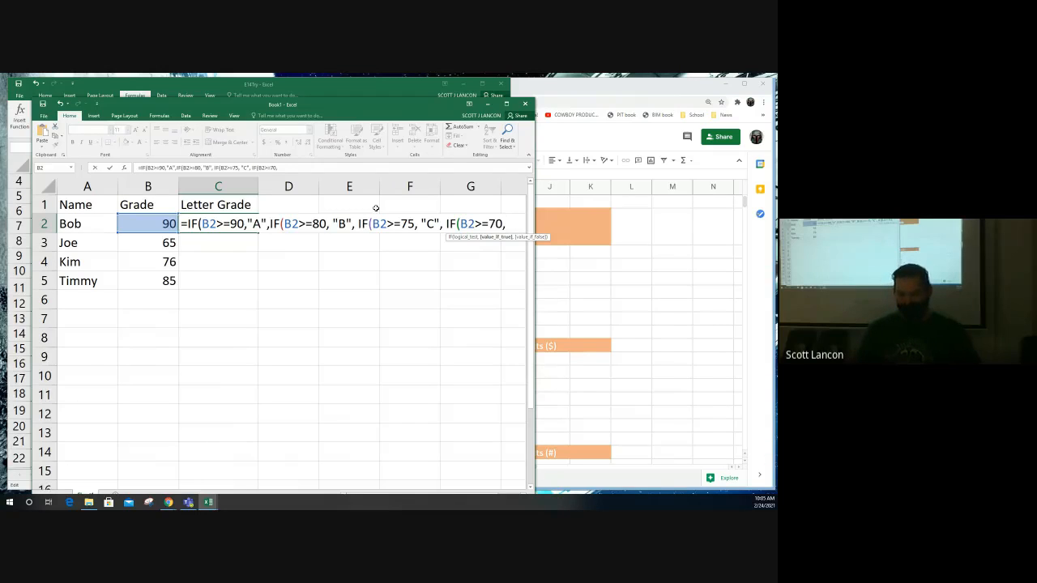
{"action": "type", "text": "\"D\""}
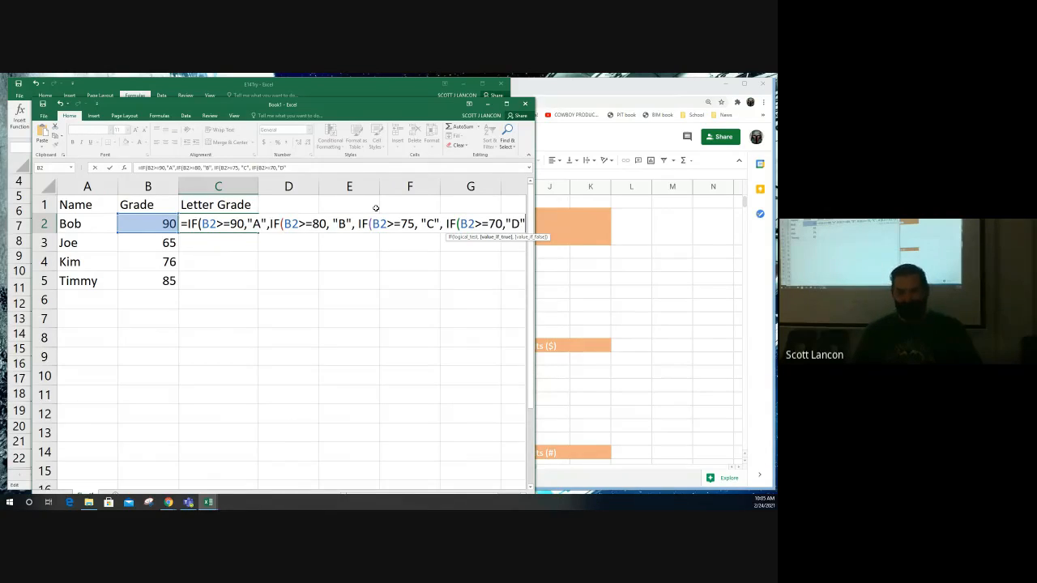
{"action": "type", "text": ","}
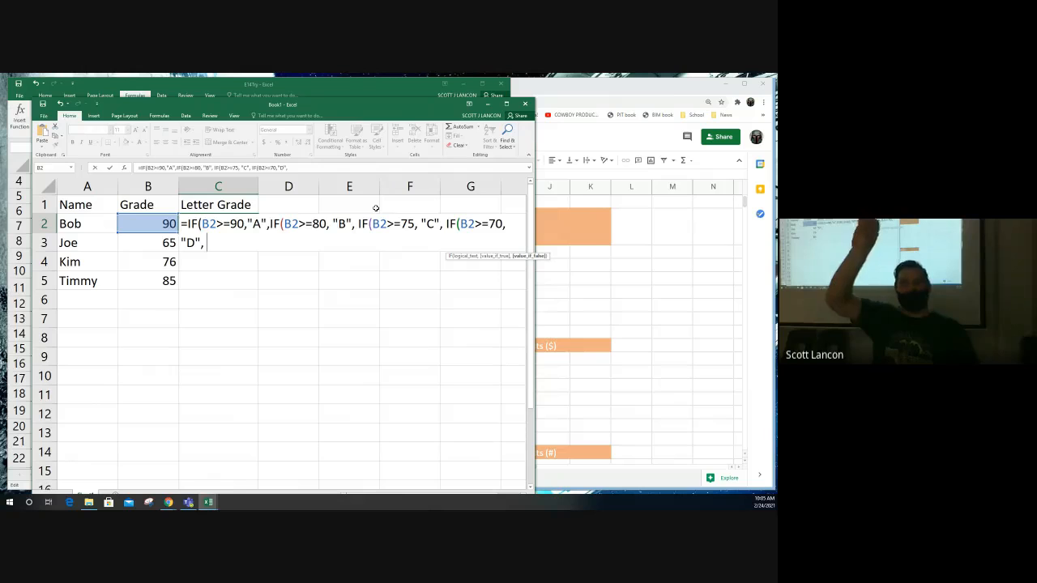
- Finish the C2 formula with "F" as the final false value, closing all four IF functions
{"action": "type", "text": "\"F"}
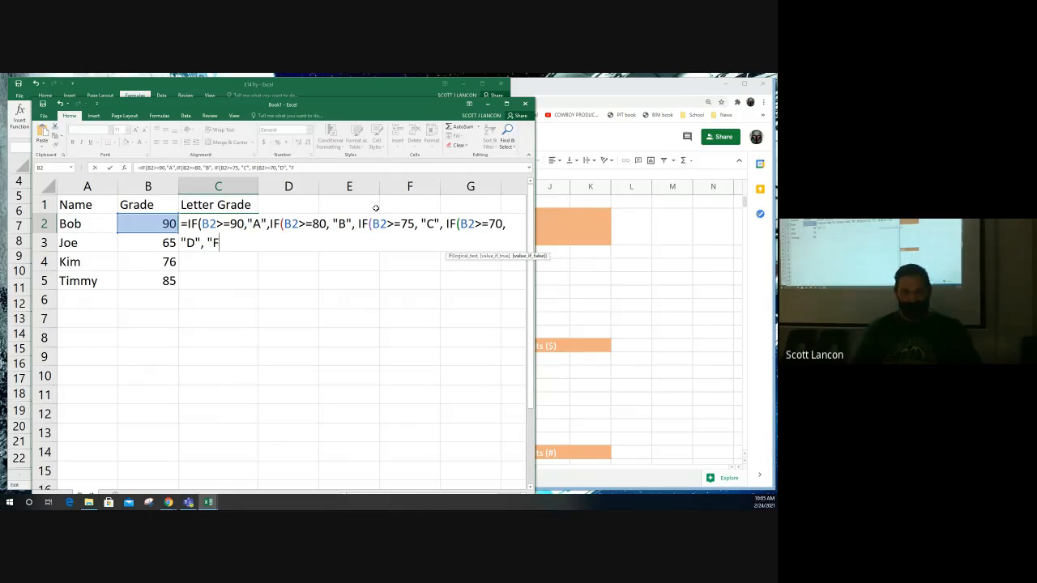
{"action": "type", "text": "\"))))"}
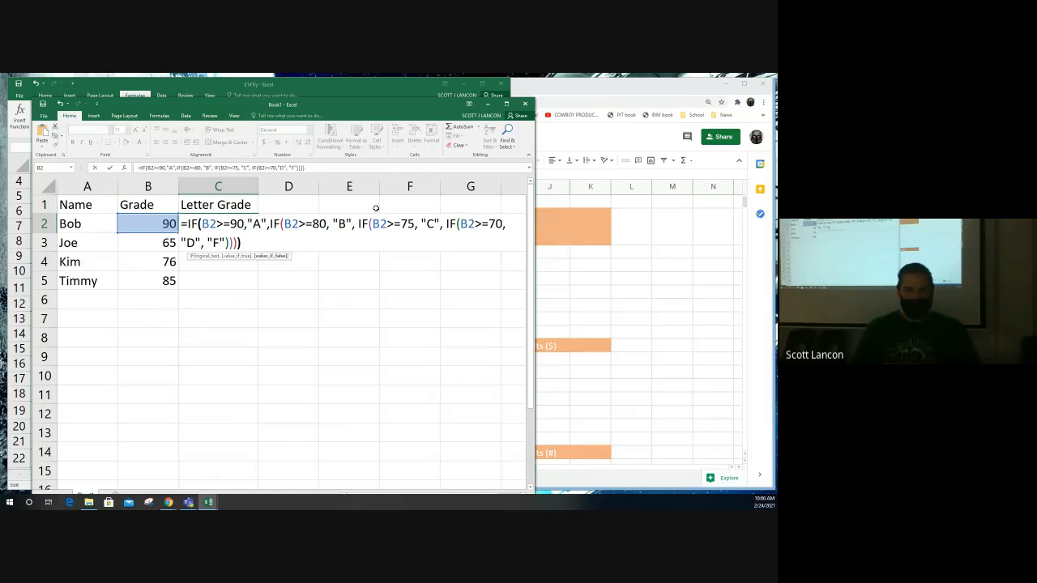
{"action": "type", "text": ")"}
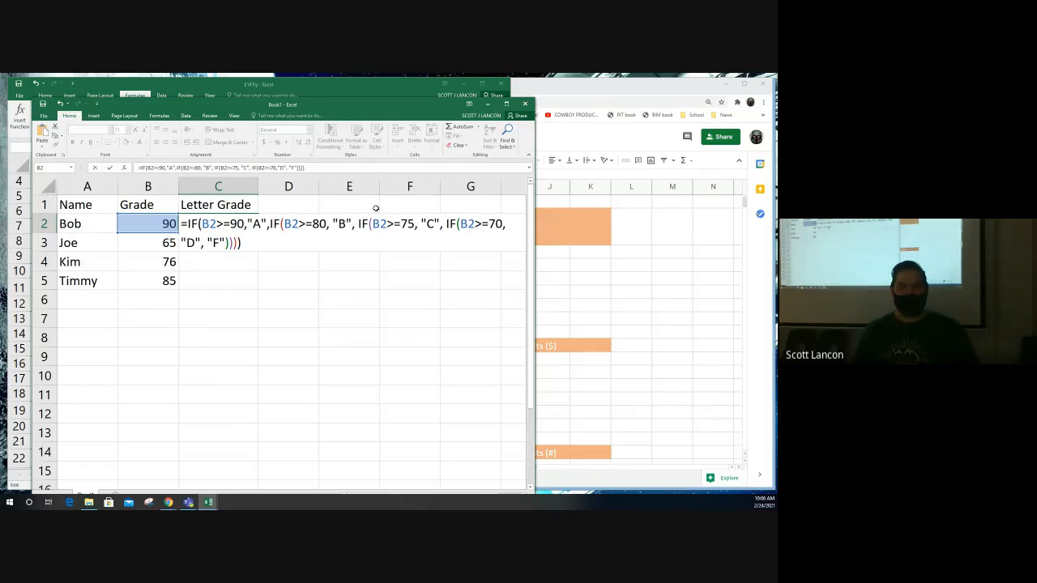
{"action": "key", "text": "Return"}
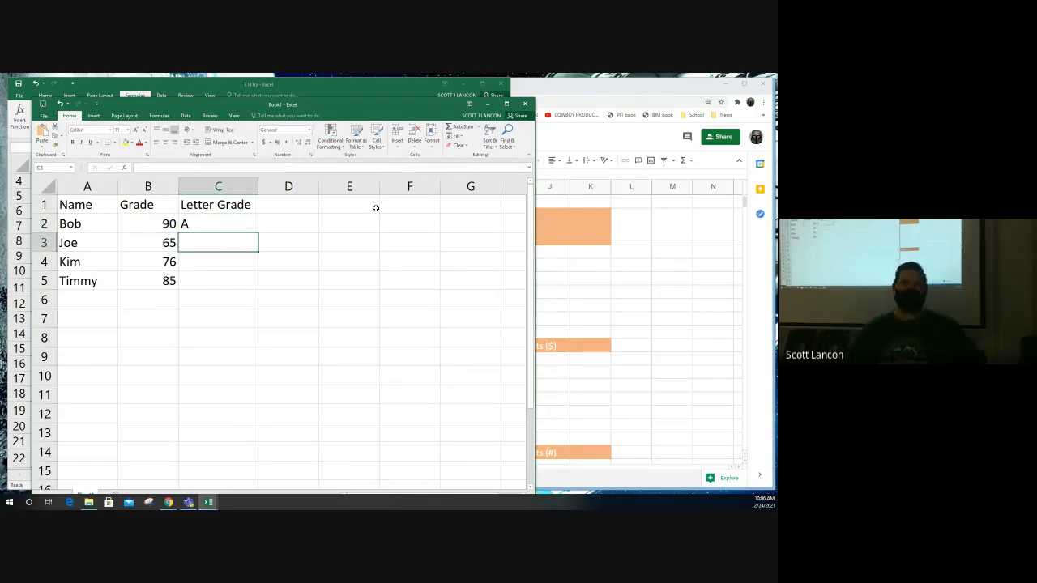
- Fill the C2 letter-grade formula down through C5 and center the contents of C2:C5
{"action": "left_click", "coordinate": [247, 228]}
{"action": "left_click_drag", "start_coordinate": [258, 234], "coordinate": [255, 284]}
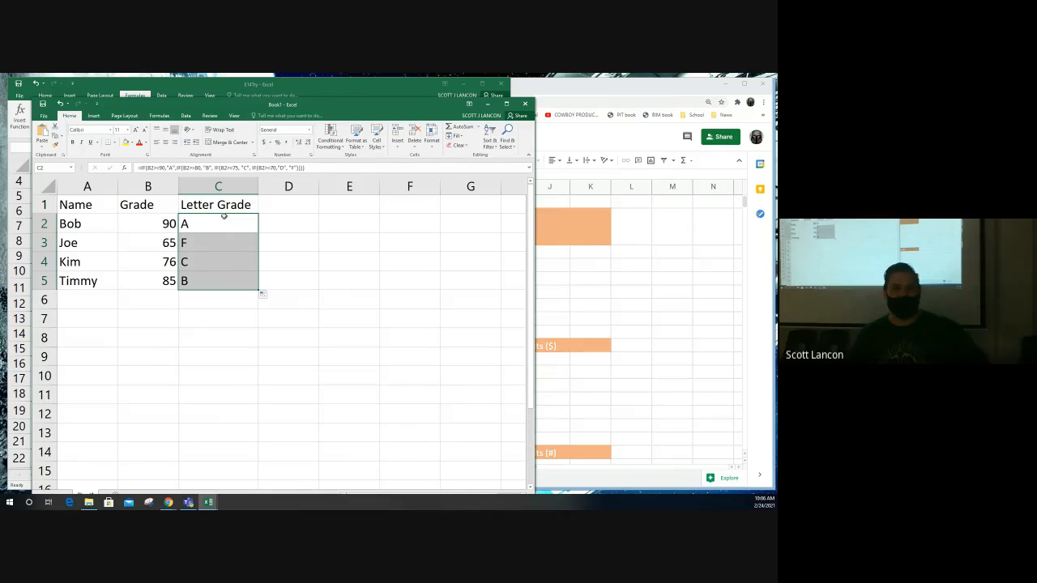
{"action": "left_click", "coordinate": [166, 142]}
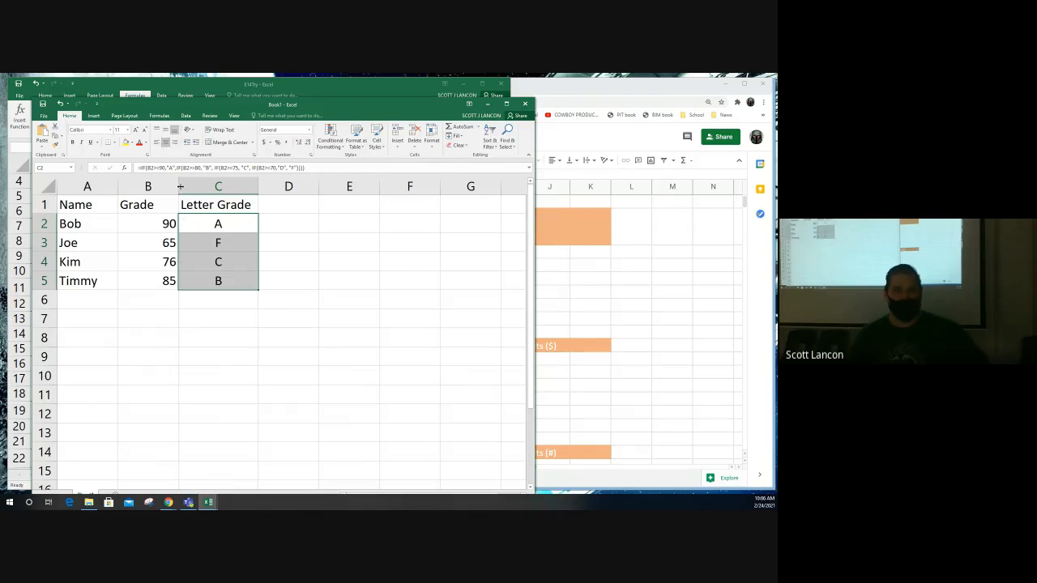
- Examine the letter-grade results and their formulas in cells C2 through C5
{"action": "left_click", "coordinate": [218, 231]}
{"action": "left_click", "coordinate": [220, 243]}
{"action": "left_click", "coordinate": [224, 261]}
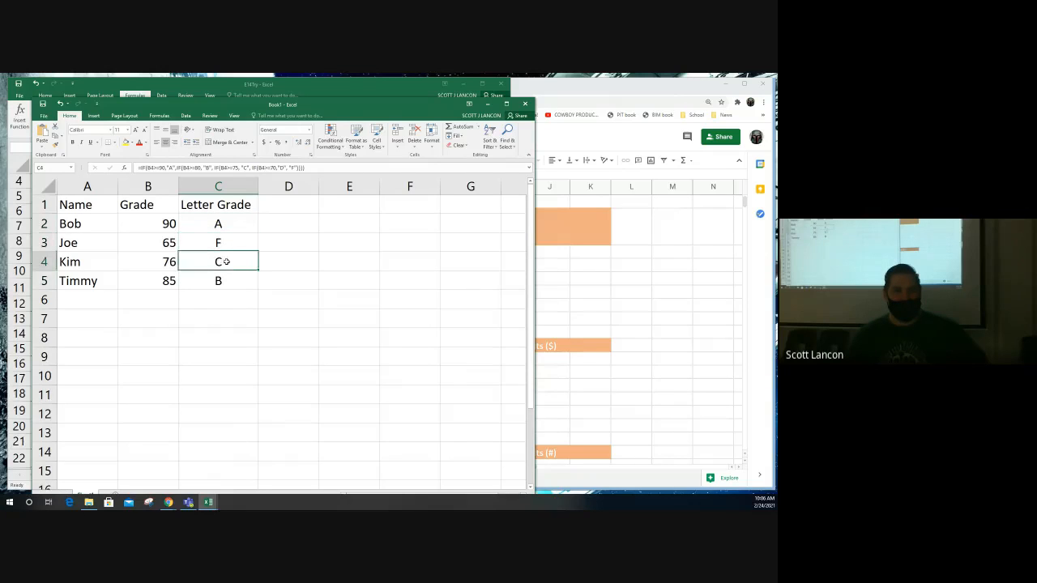
{"action": "left_click", "coordinate": [229, 282]}
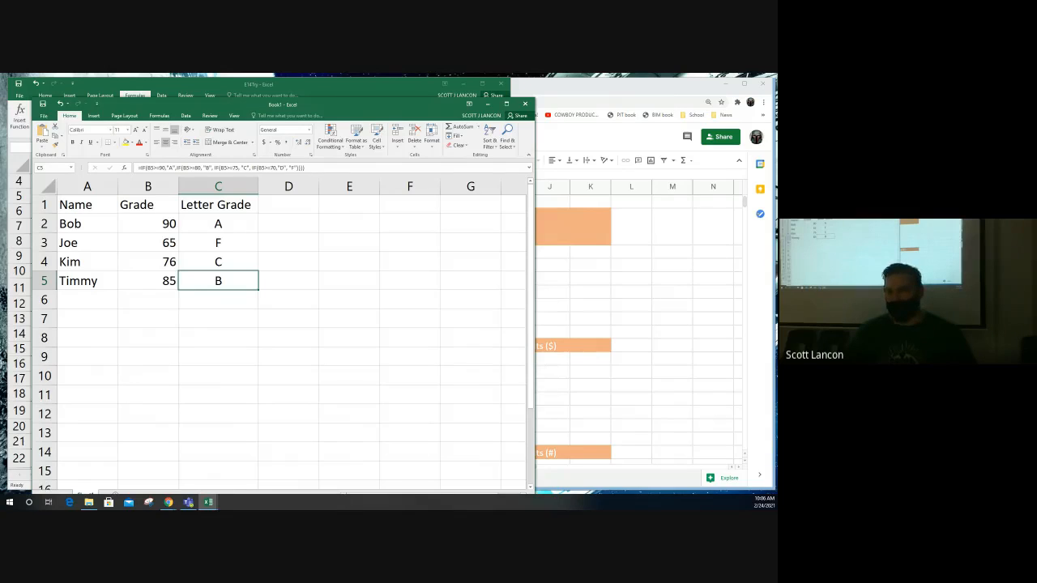
{"action": "key", "text": "alt+Tab"}
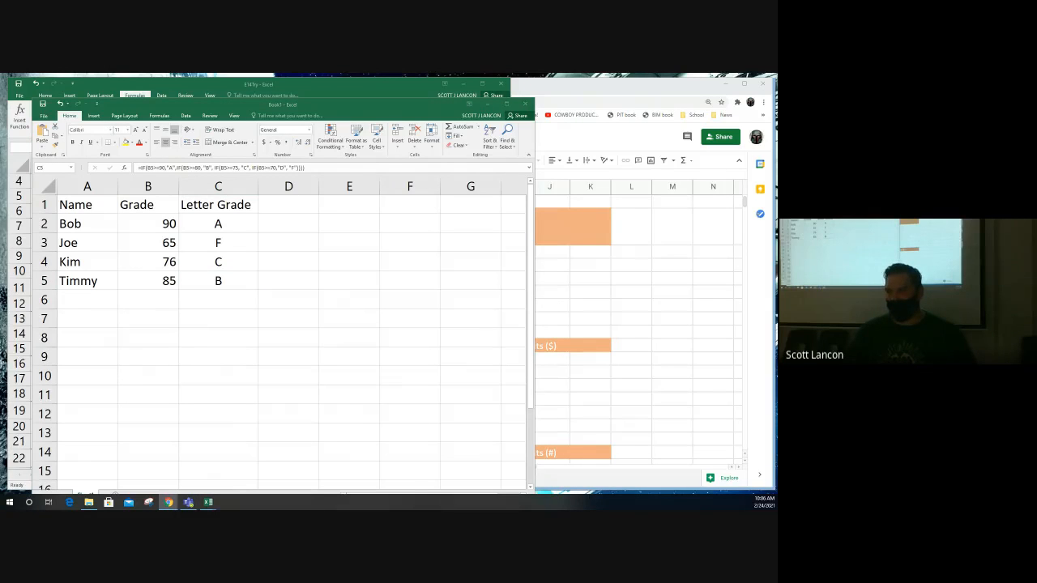